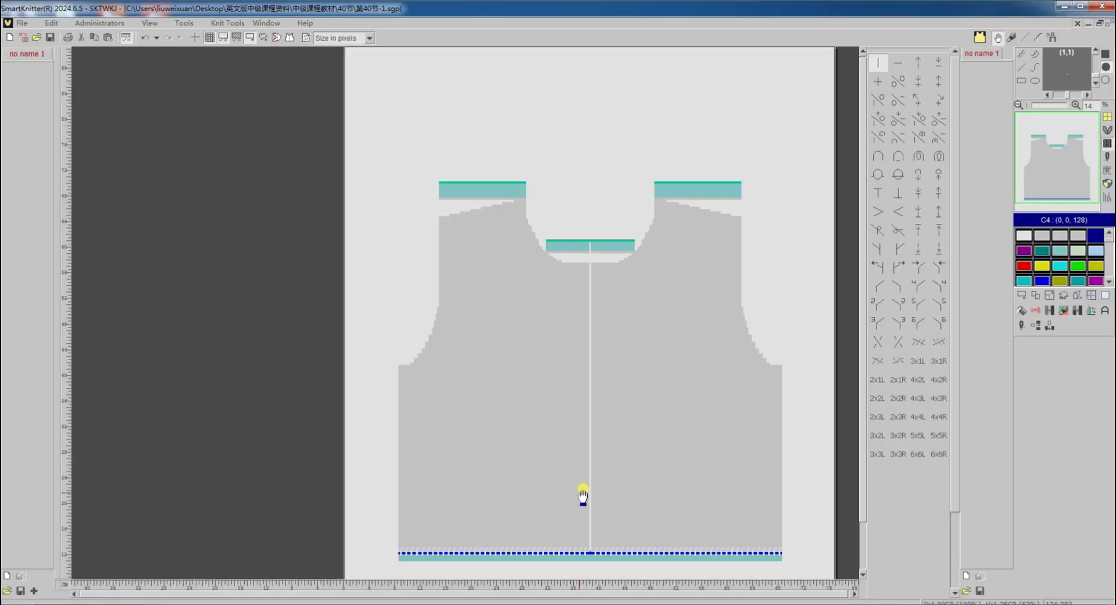
Translate the sweater body pattern with the current machine settings and inspect the bind-off rows at the centre neckline.
click(1022, 326)
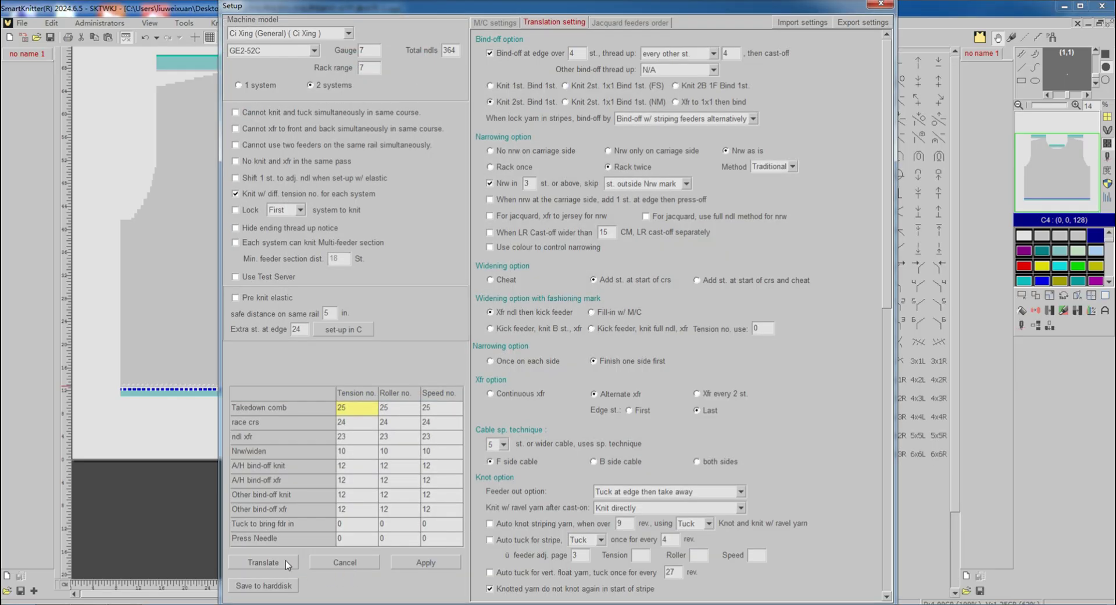
click(288, 563)
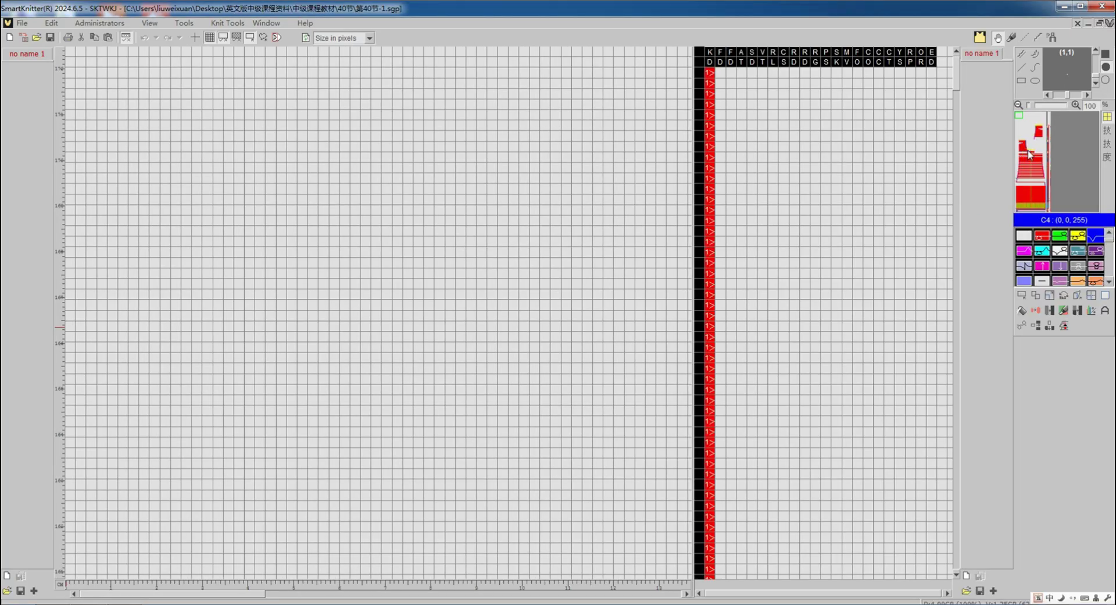
click(1027, 152)
scroll(529, 388, down, 3)
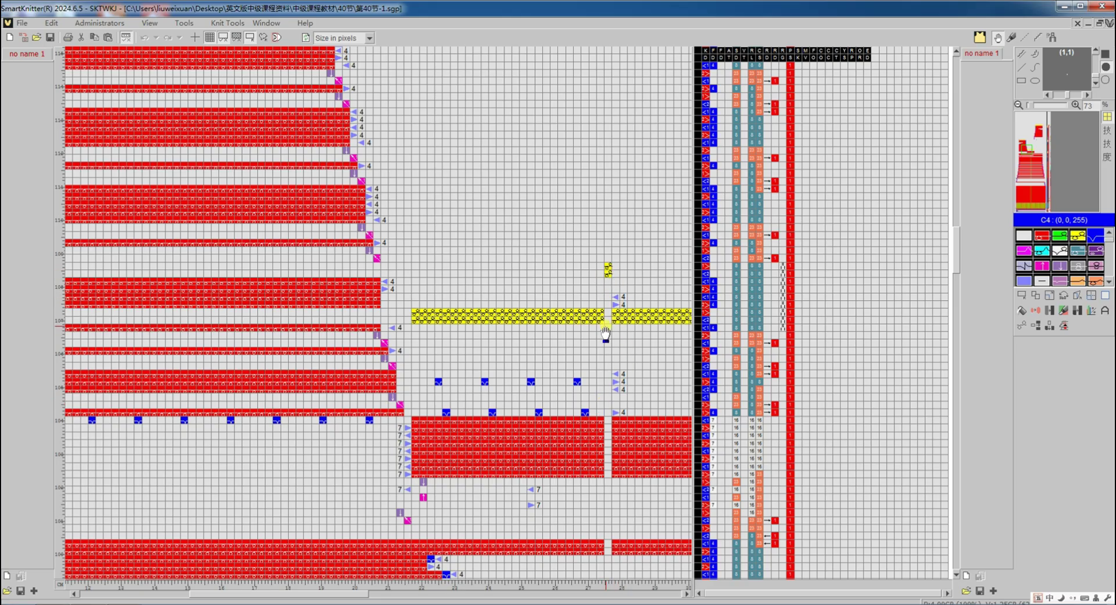
Return to the design and recolour the white centre column to teal within a selected area of the neckline's teal section.
key(ctrl+Tab)
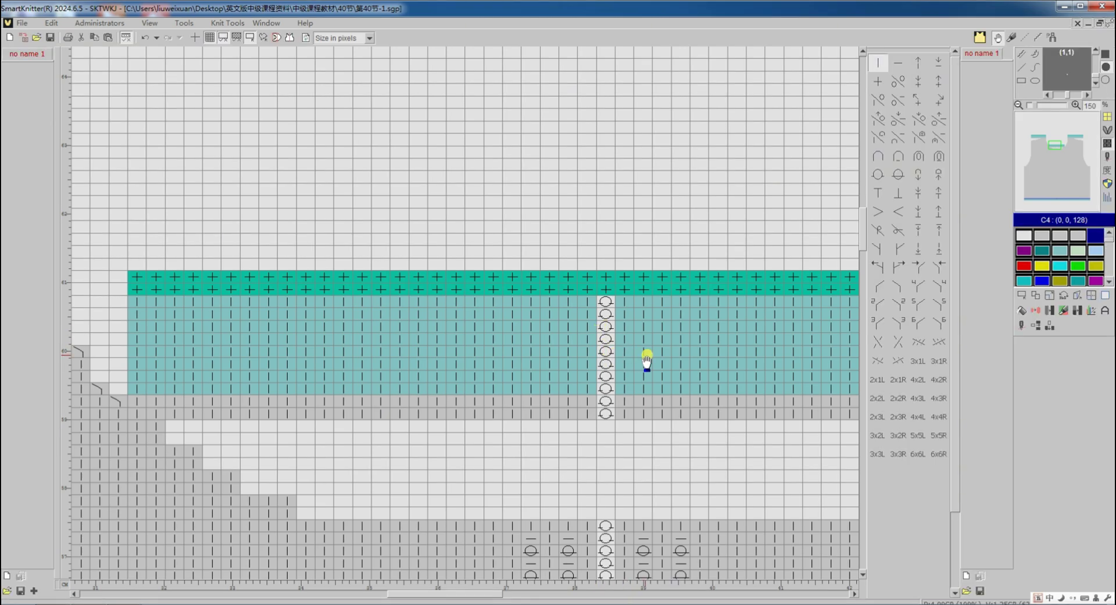
click(1021, 294)
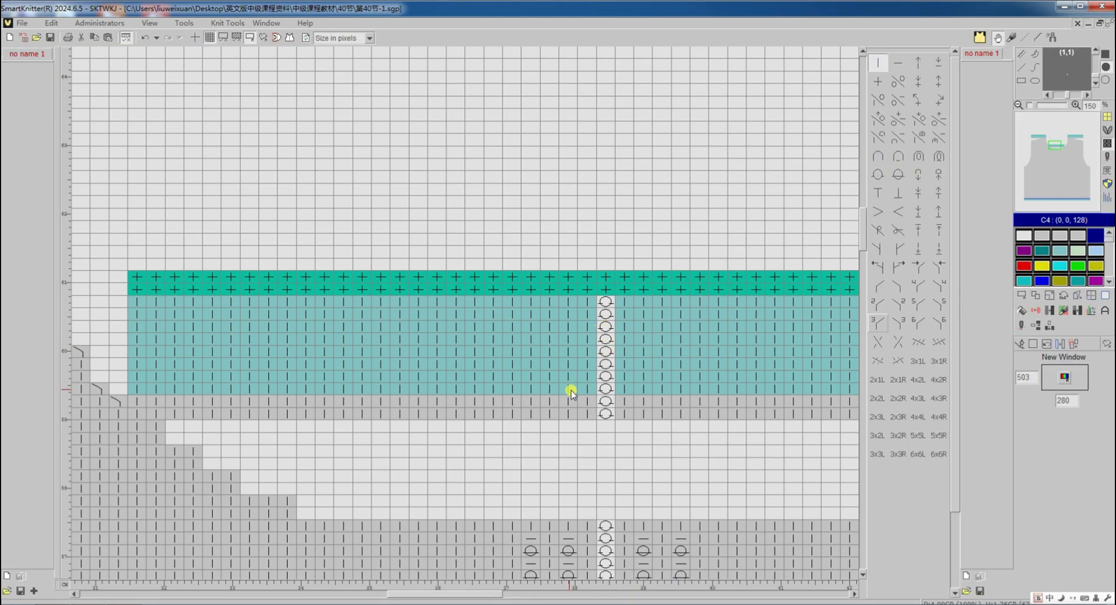
drag(572, 392, 649, 298)
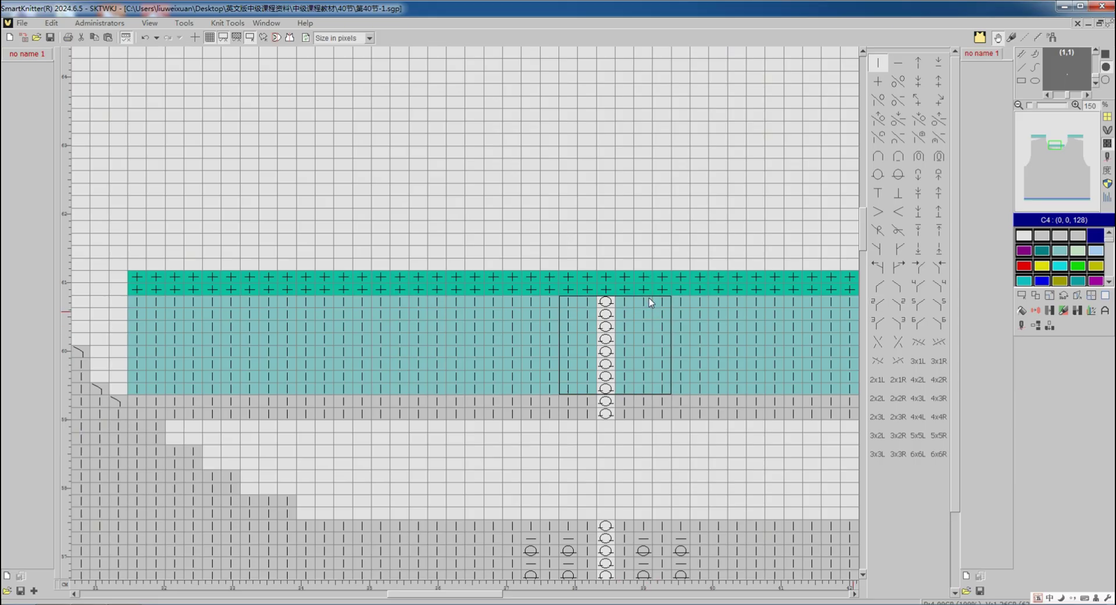
click(1050, 311)
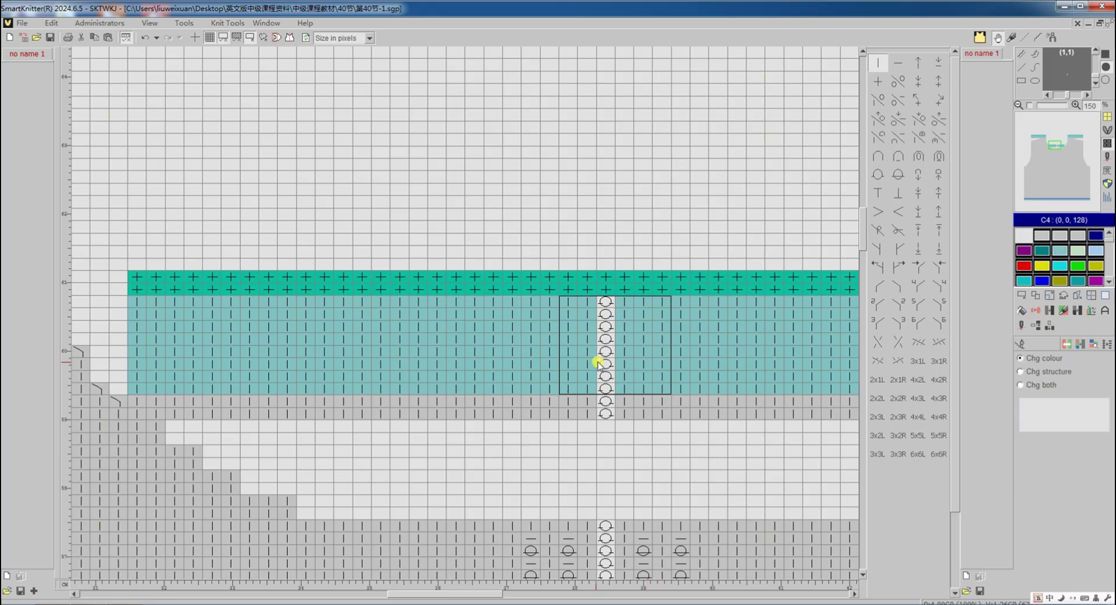
click(636, 361)
click(1019, 310)
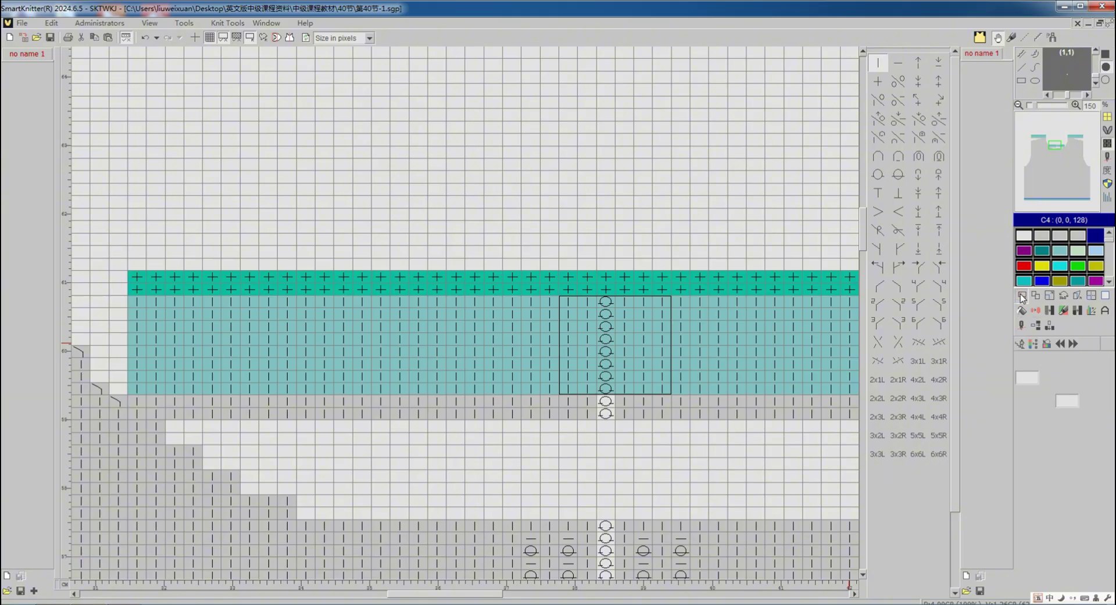
Retranslate the corrected body pattern and inspect the neckline section again.
click(1024, 330)
click(1046, 343)
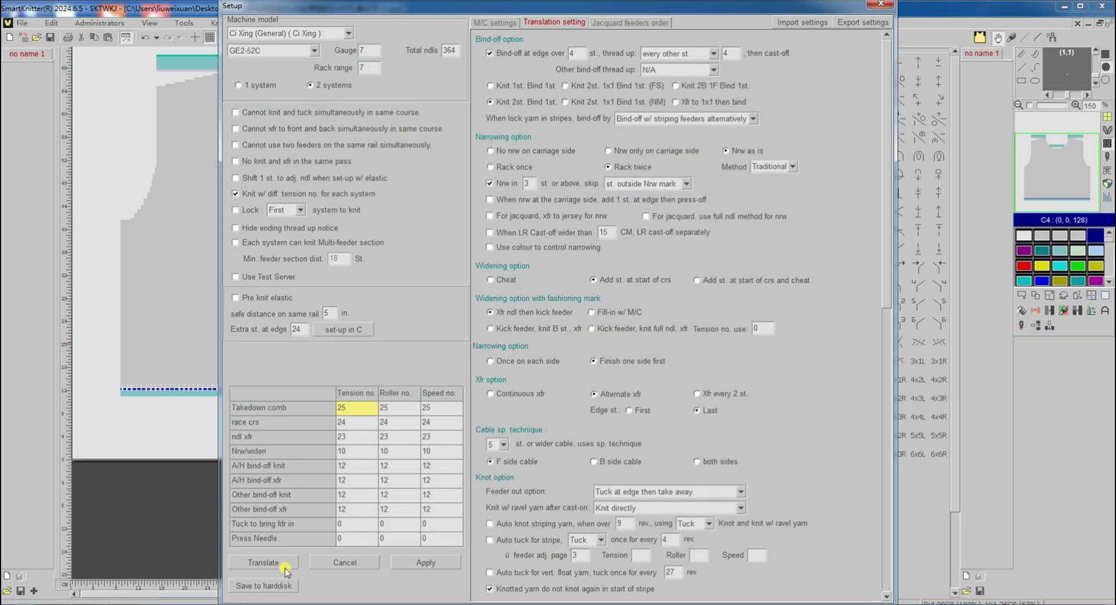
click(286, 570)
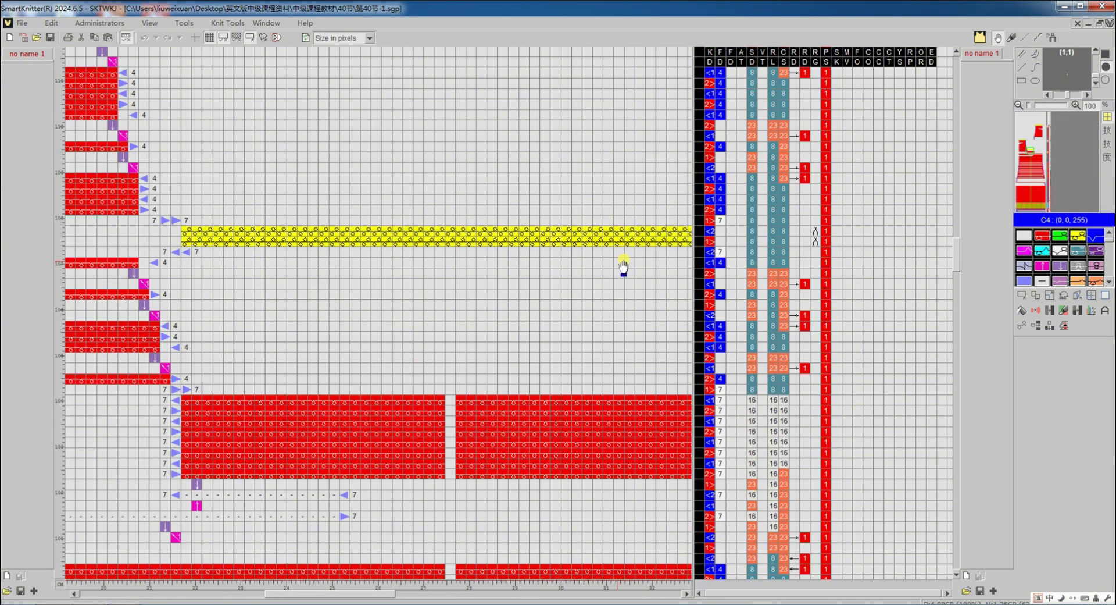
scroll(248, 372, down, 3)
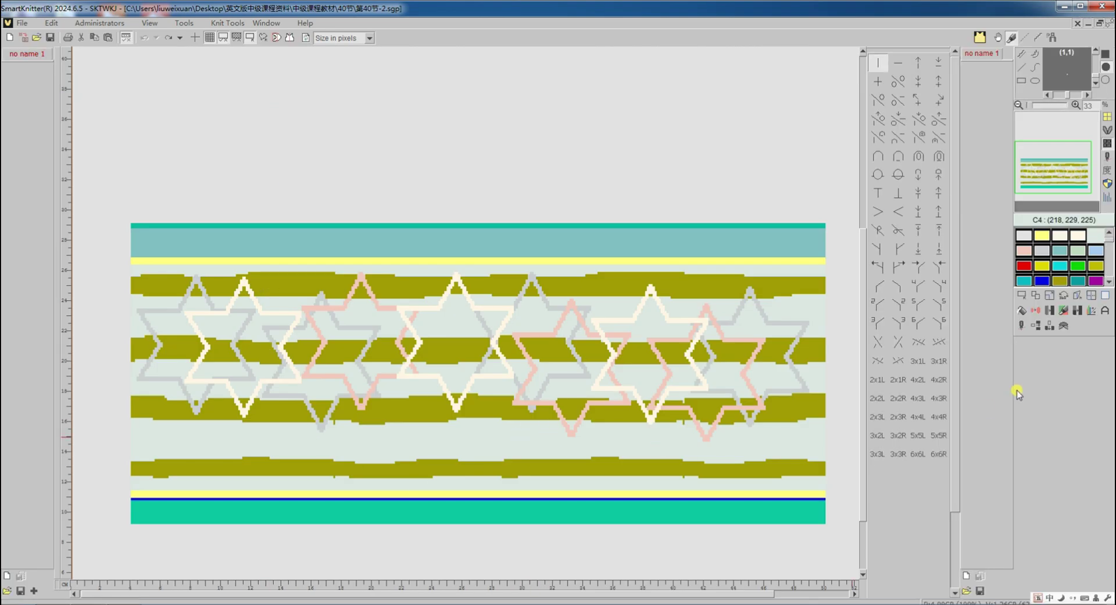
Open the feeder setup of the striped star design and check the backing options for its 5-colour jacquard zone.
click(1022, 325)
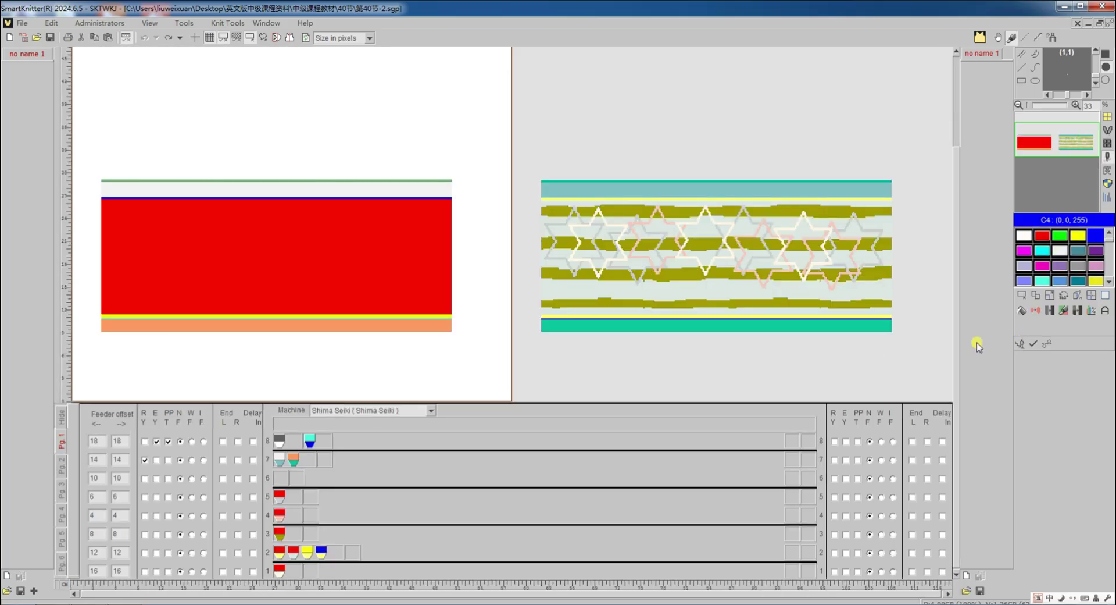
right_click(410, 277)
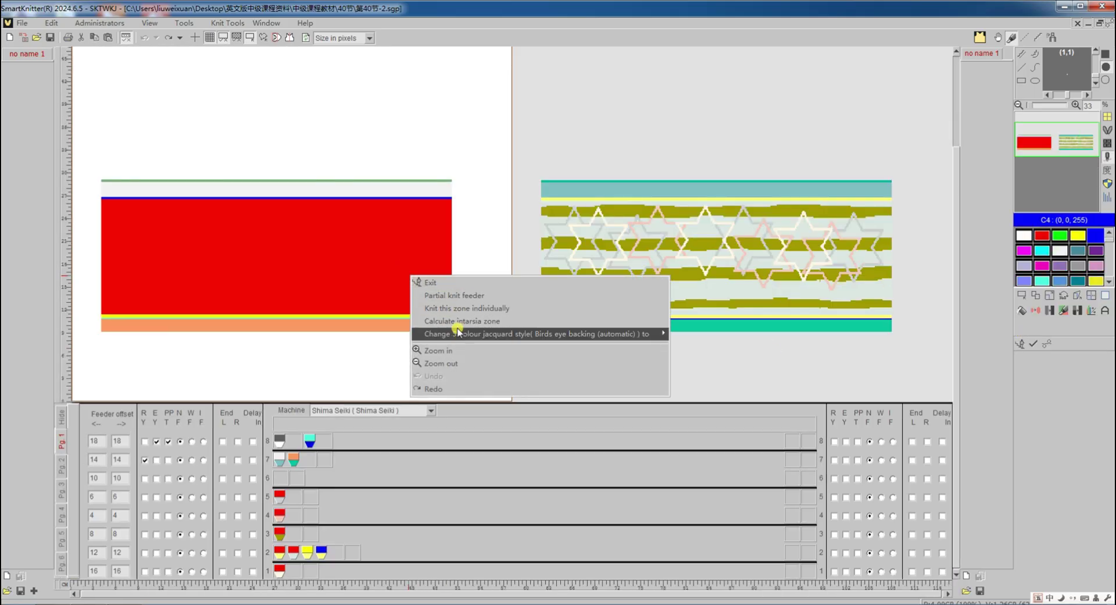
mouse_move(457, 338)
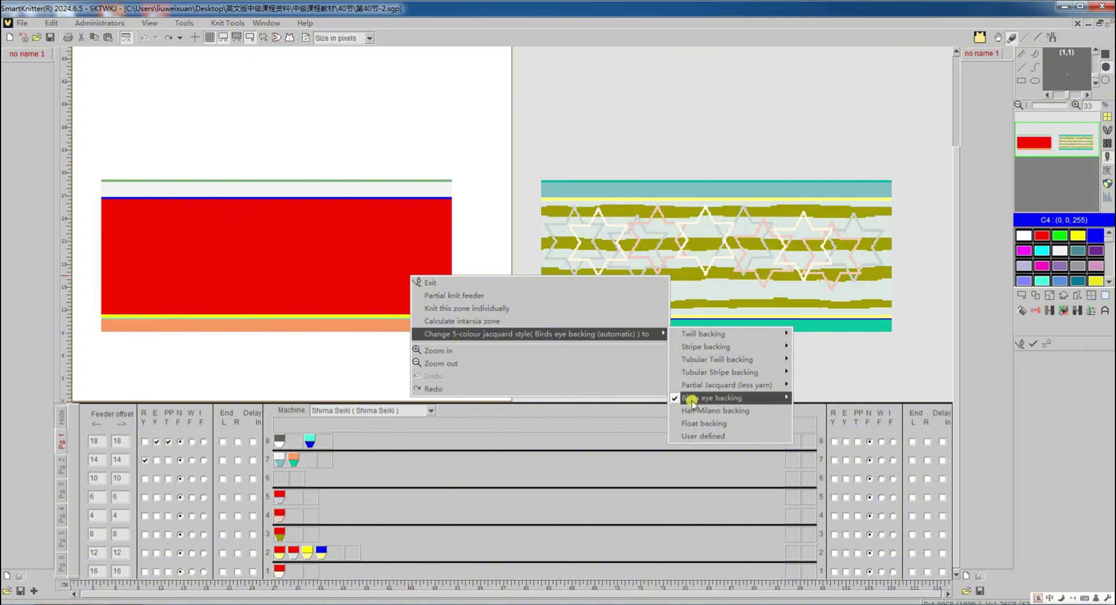
mouse_move(691, 401)
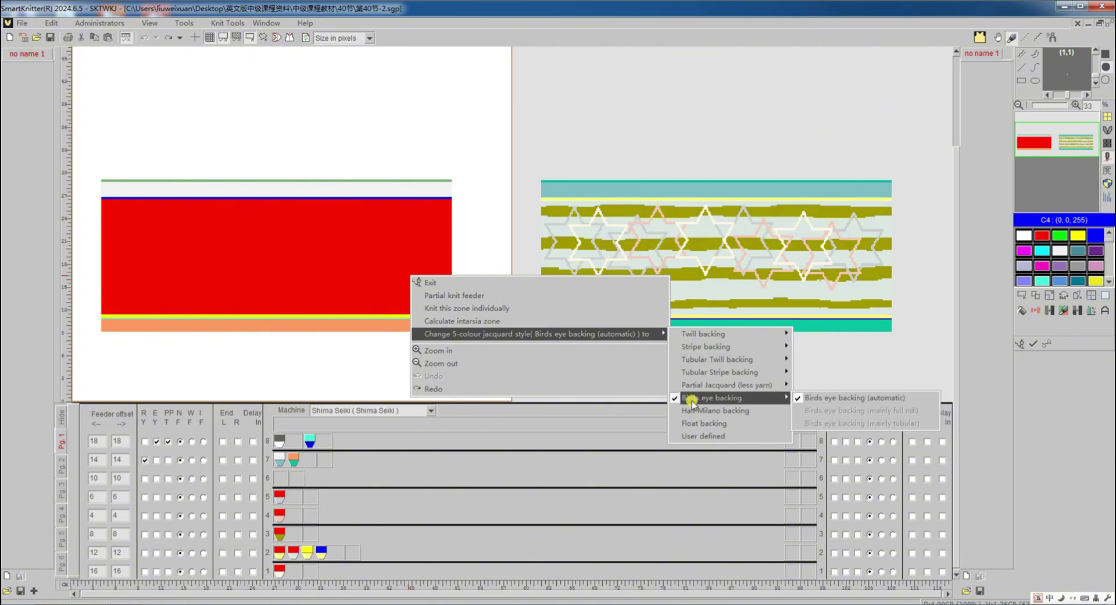
Translate the star jacquard for the Shima Seiki SSG122 and inspect the feeder order in the lower jacquard rows.
click(1048, 345)
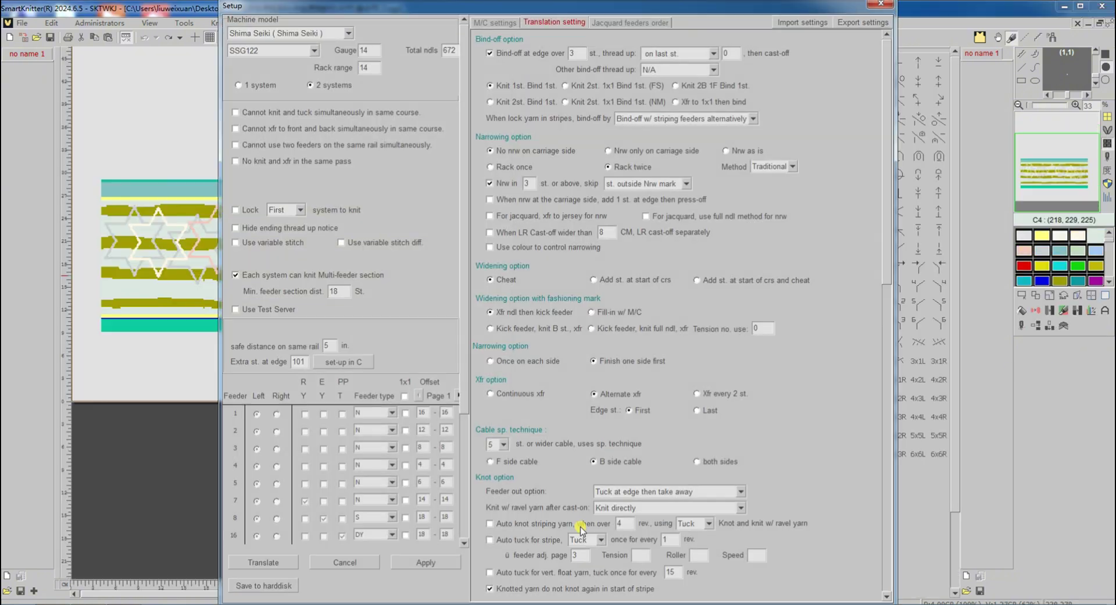
click(297, 561)
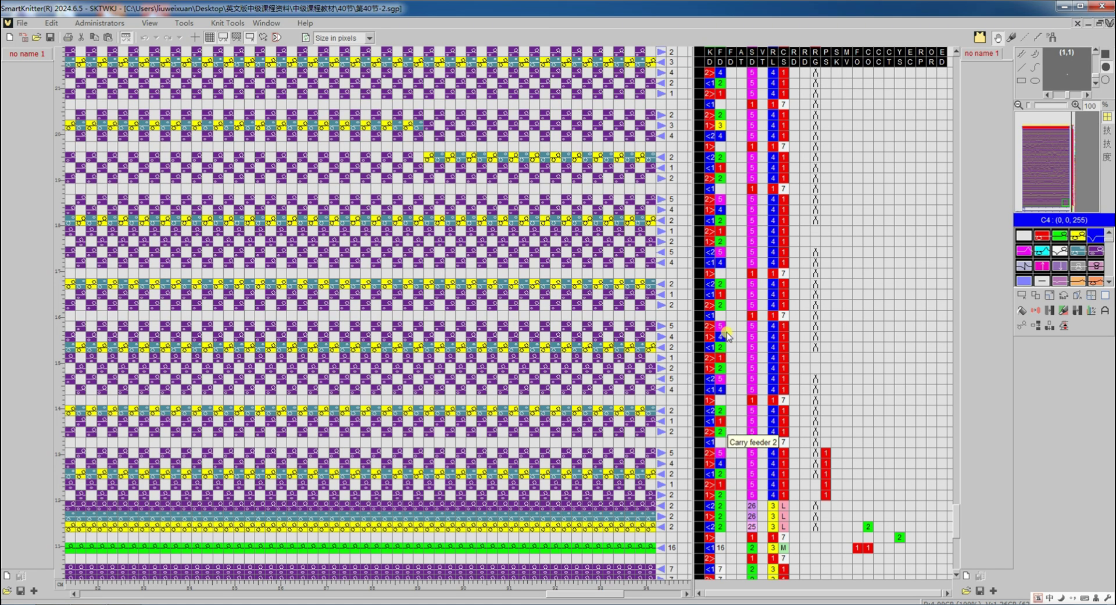
scroll(727, 336, up, 4)
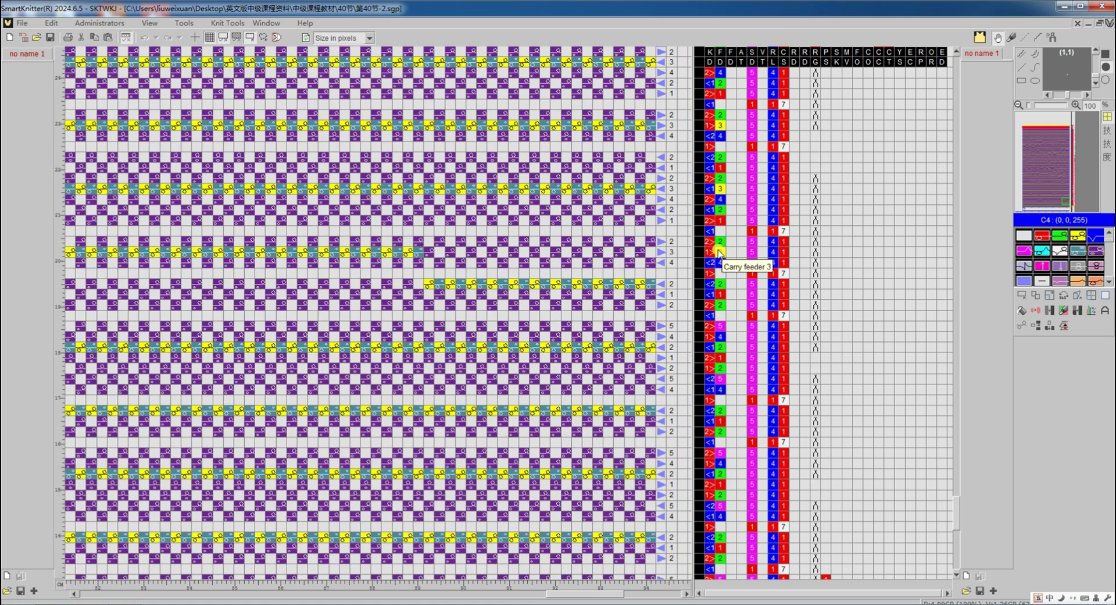
scroll(720, 251, up, 2)
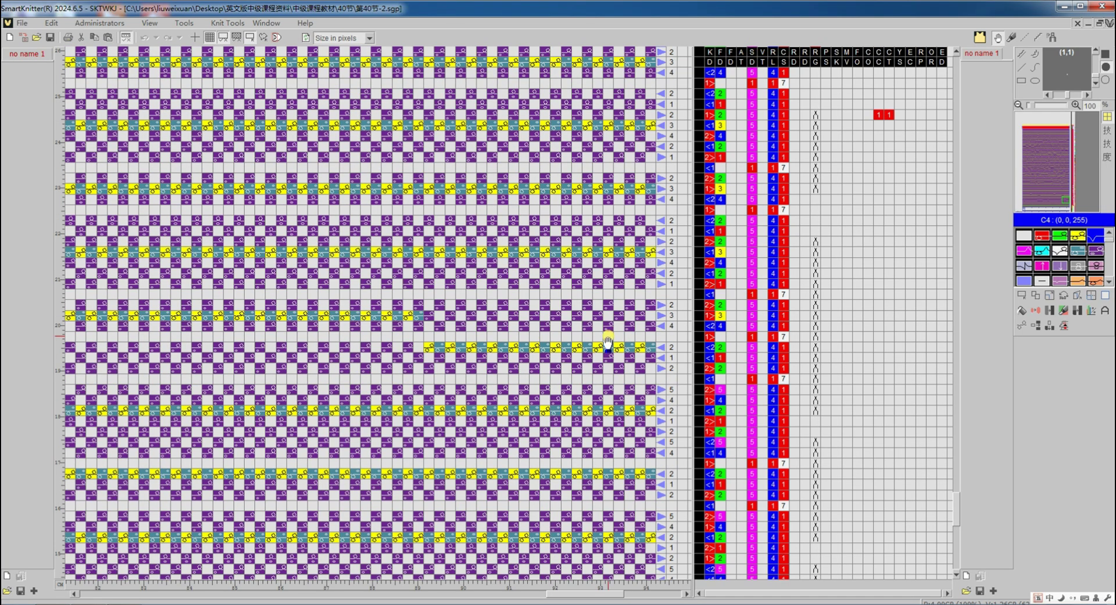
Return to the star design and fill the upper yellow band with the pale colour C4 (218, 229, 225).
key(F9)
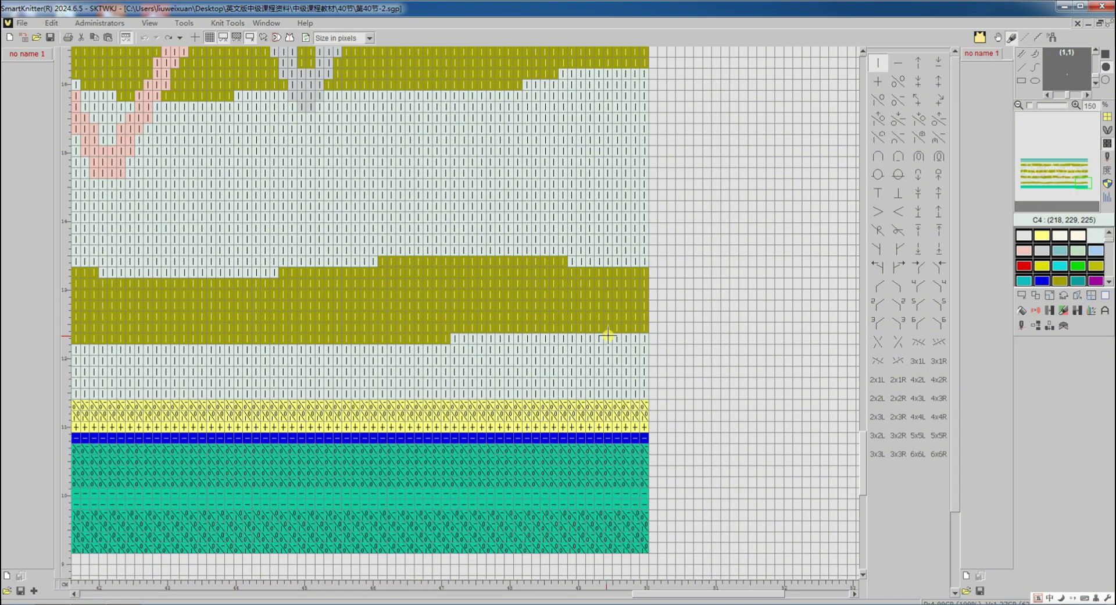
scroll(608, 336, up, 15)
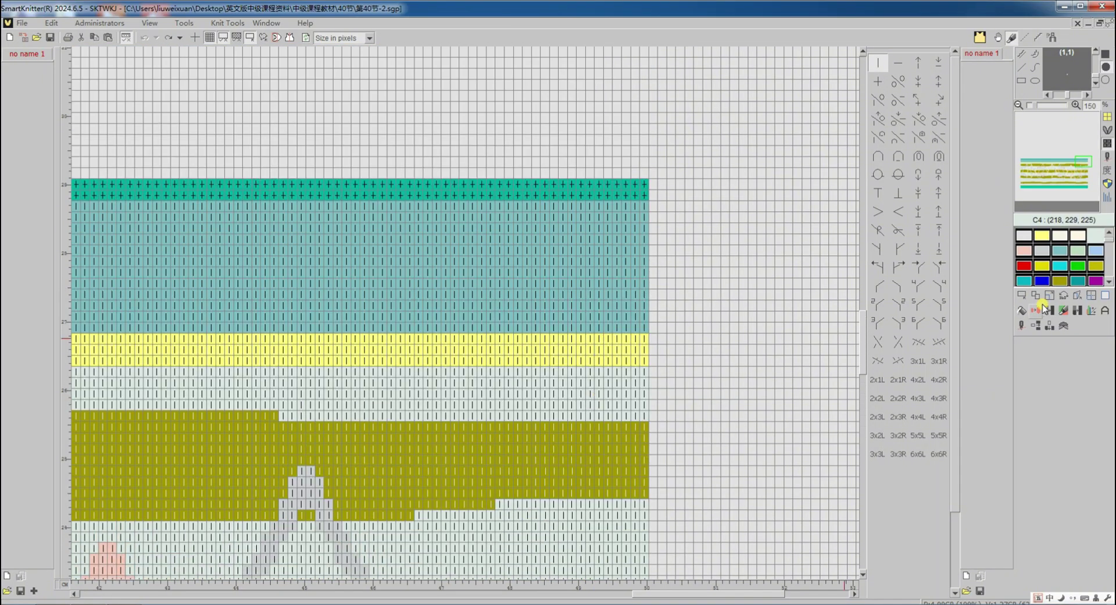
click(1023, 311)
click(580, 347)
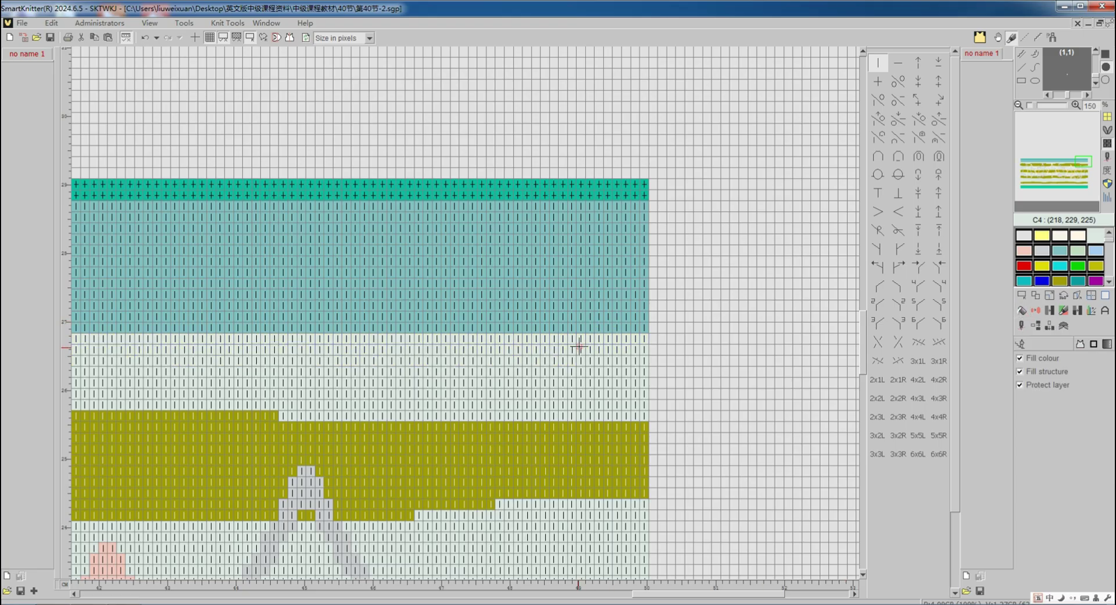
click(1022, 346)
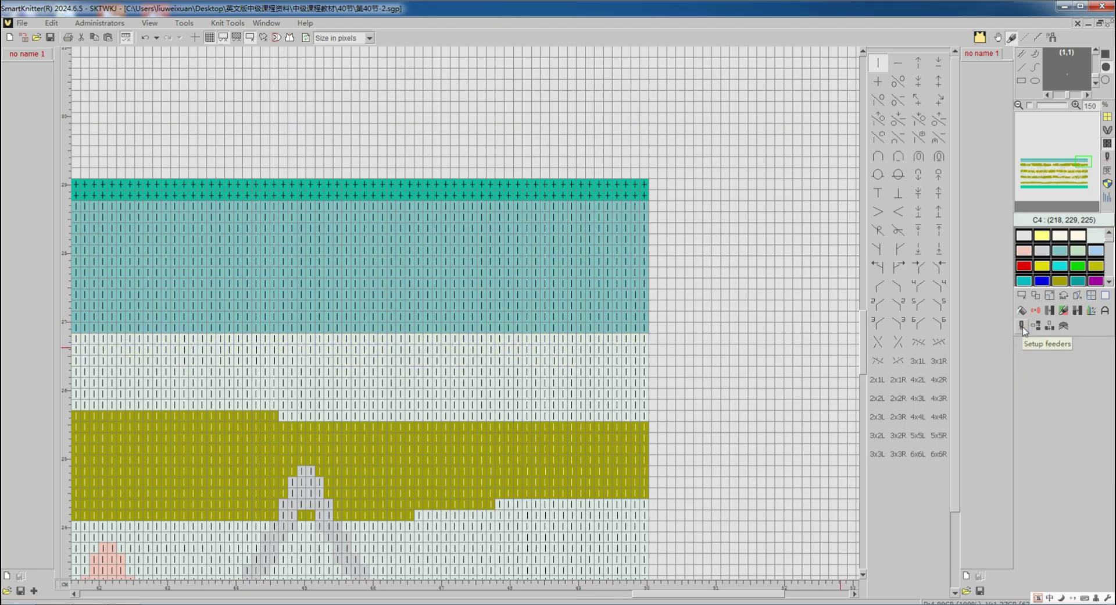
Reopen the feeder setup and check the jacquard style options for the recoloured design's main zone.
click(1023, 329)
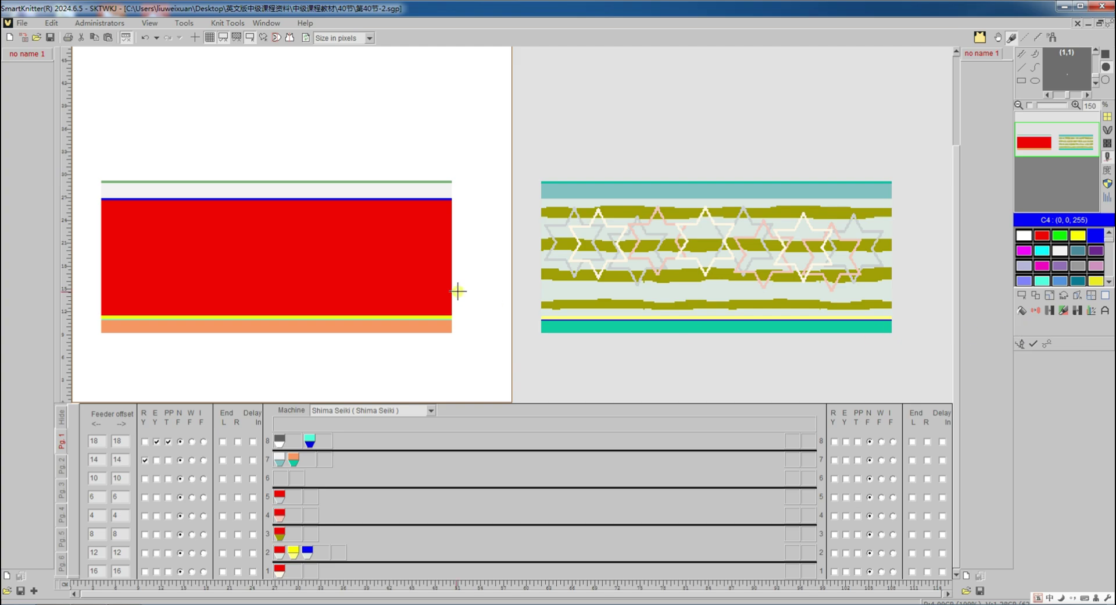
right_click(388, 257)
mouse_move(427, 317)
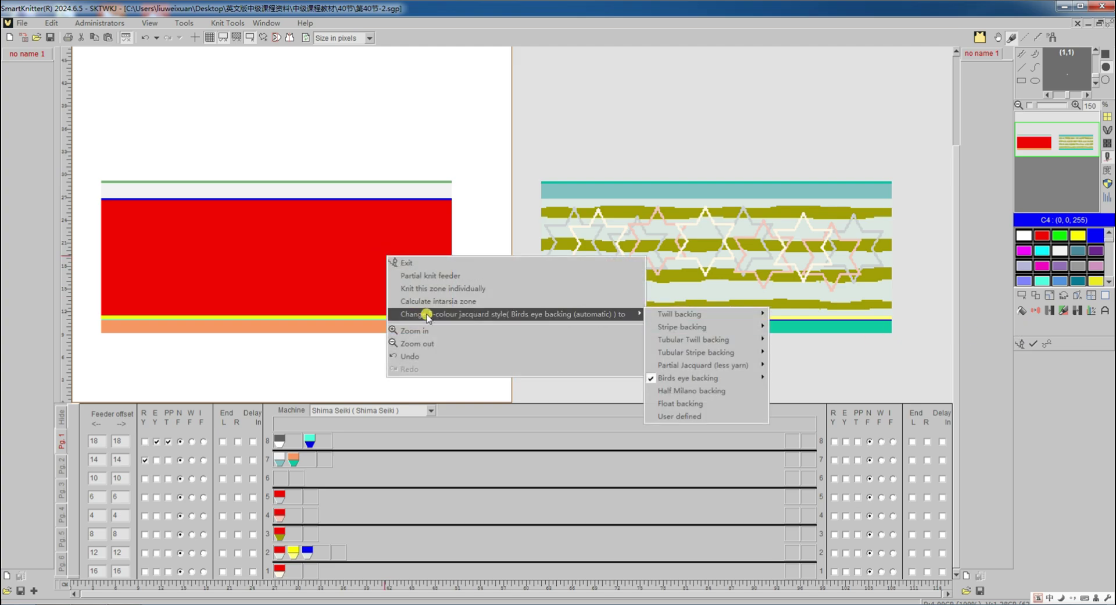
Retranslate the recoloured star jacquard and examine the feeder sequence of the successive jacquard rows from the bottom upward.
click(1048, 345)
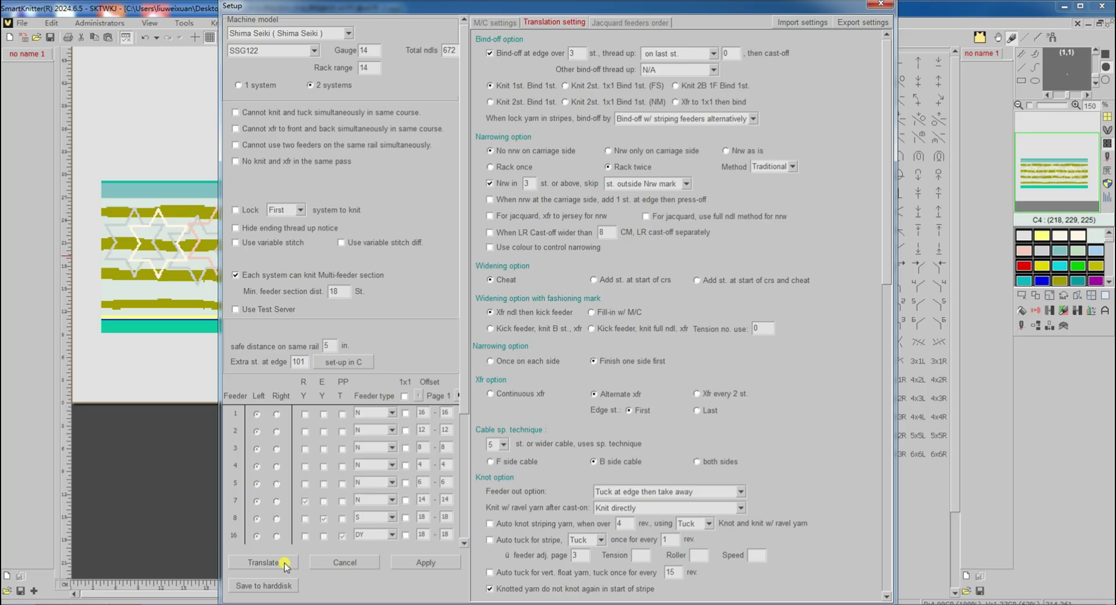
click(284, 562)
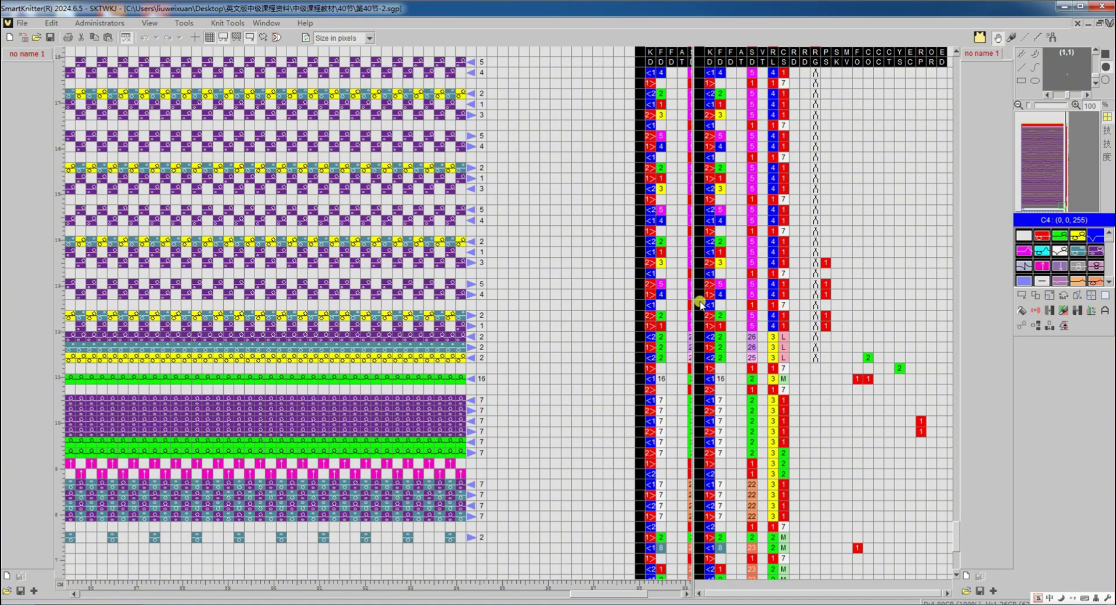
scroll(701, 302, up, 1)
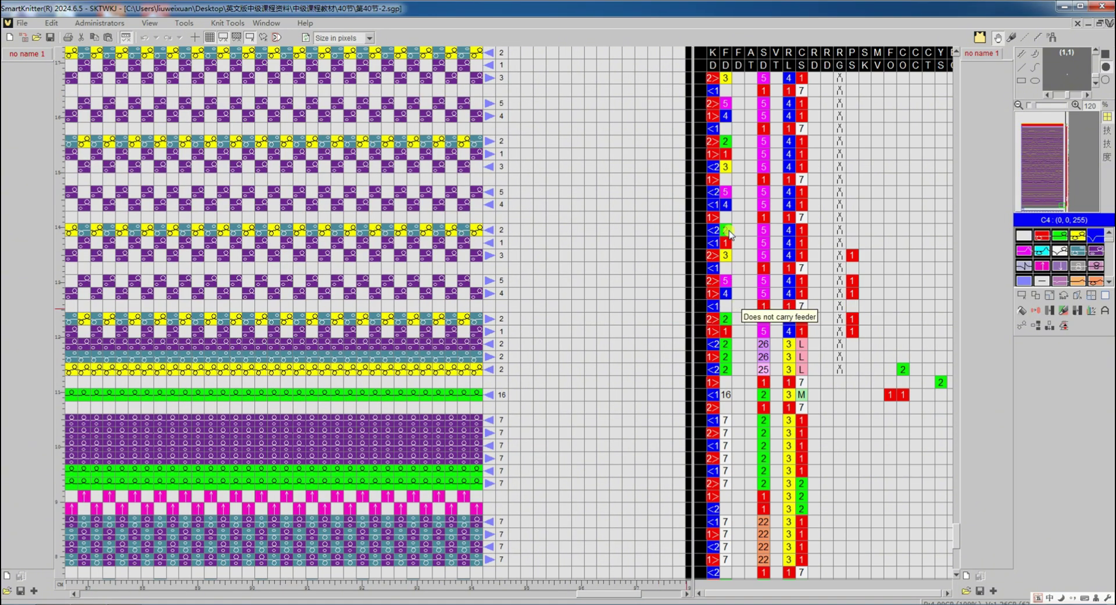
scroll(729, 169, up, 2)
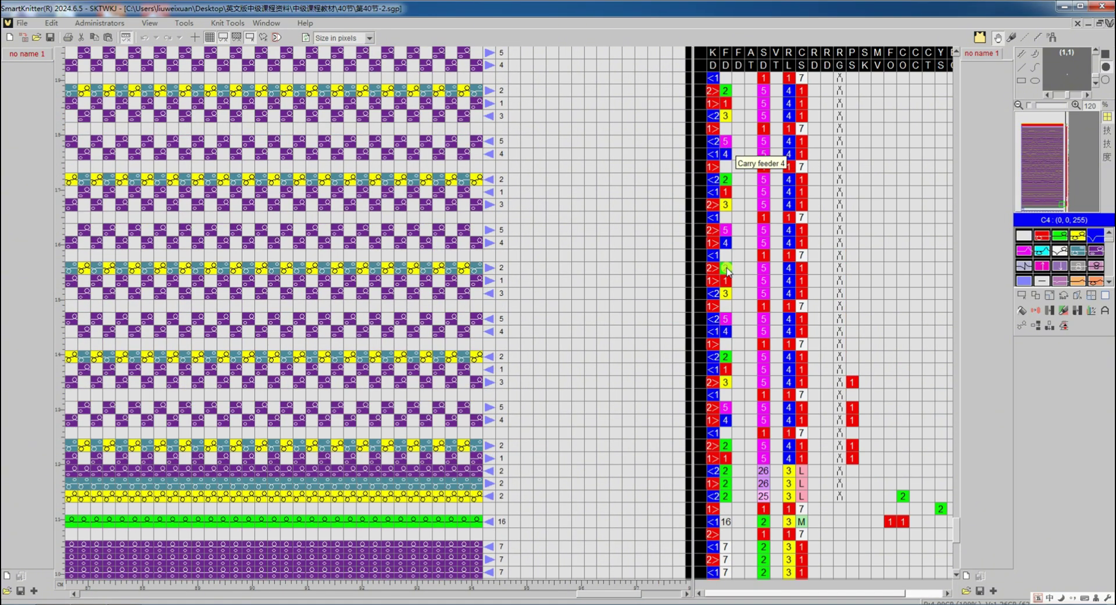
scroll(729, 198, up, 6)
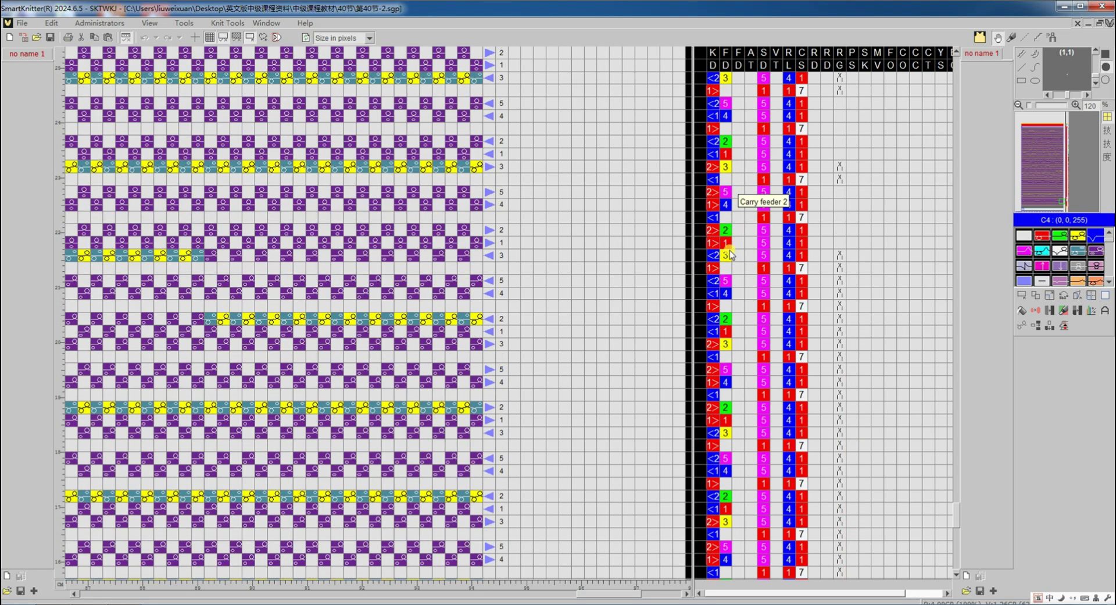
scroll(732, 239, up, 4)
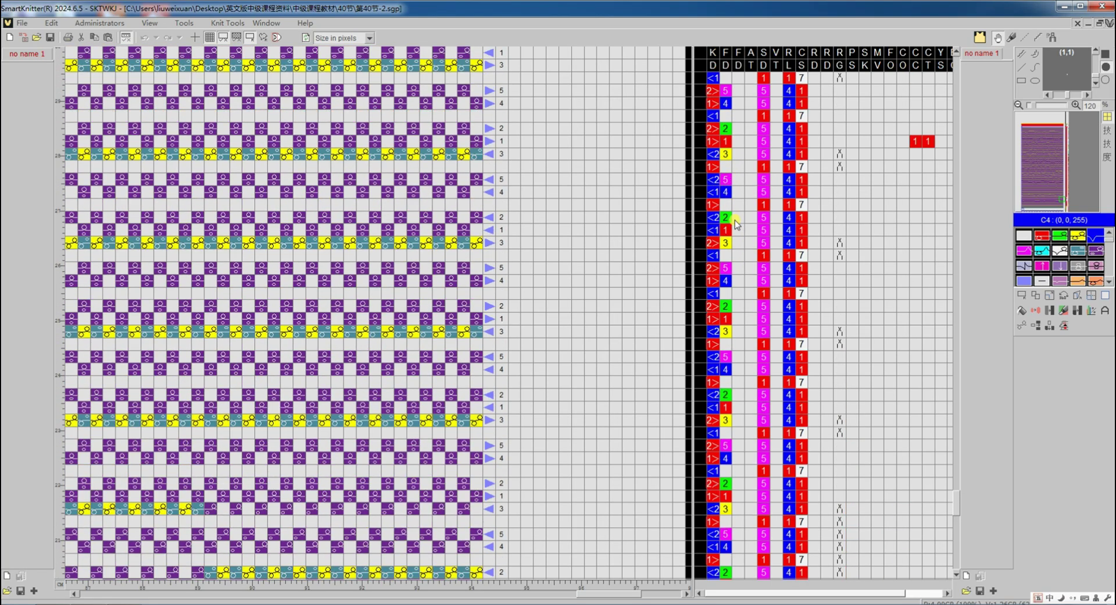
scroll(727, 129, up, 5)
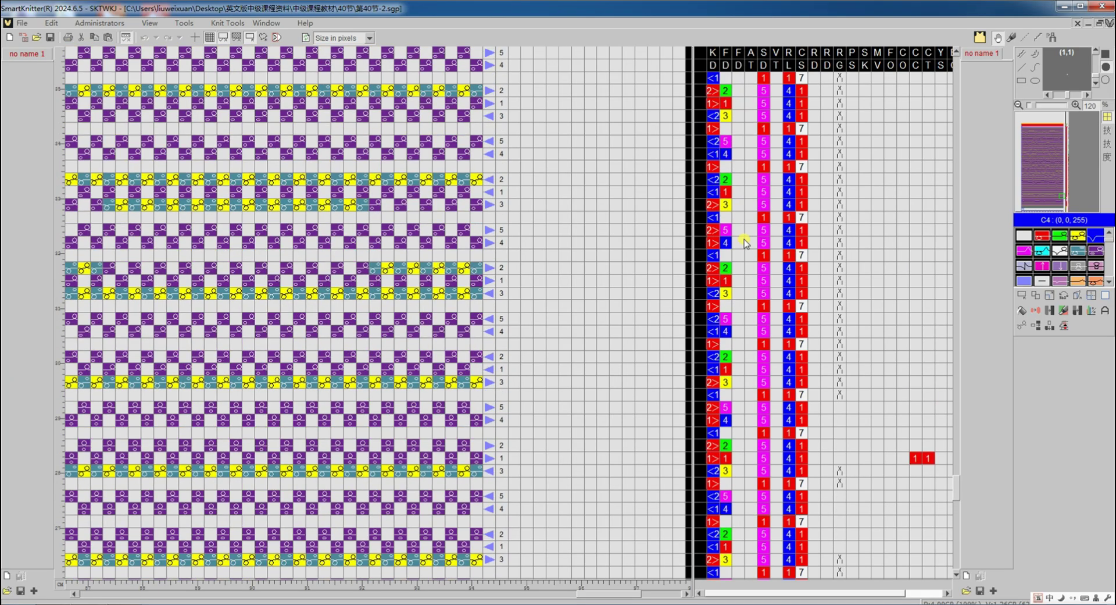
scroll(613, 320, down, 10)
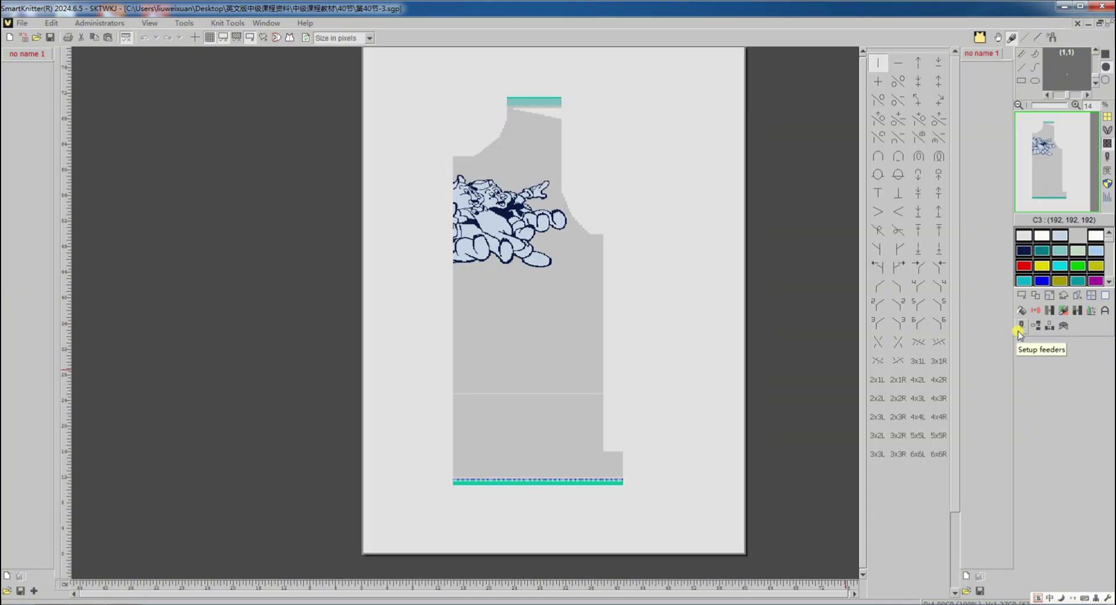
Open the feeder setup for the half-body cartoon design and check the 3-colour Partial Jacquard style options of the red main zone.
click(1018, 333)
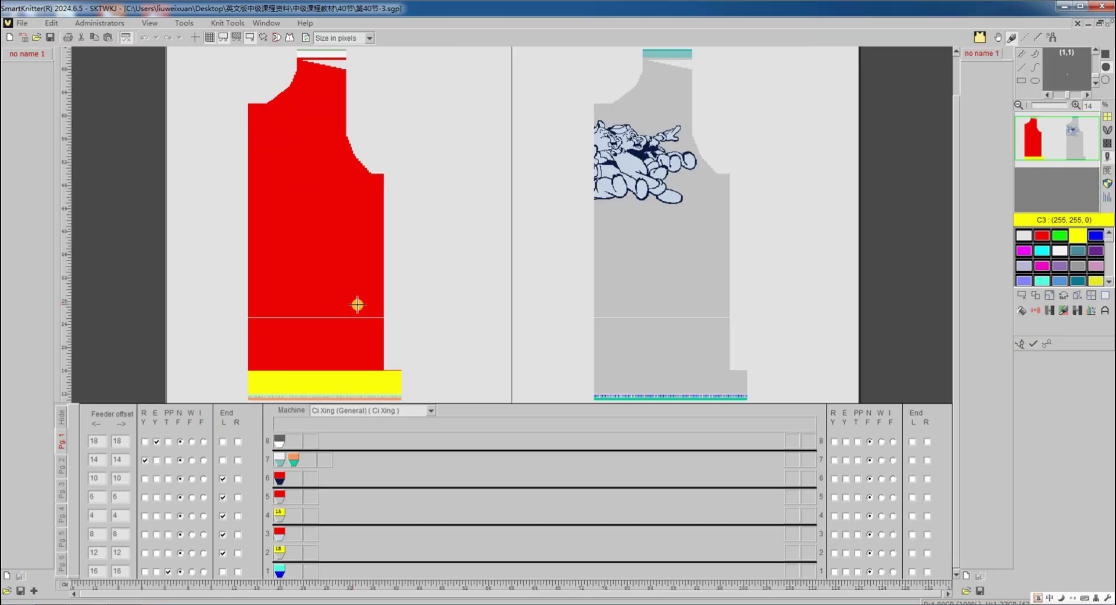
right_click(324, 256)
mouse_move(407, 314)
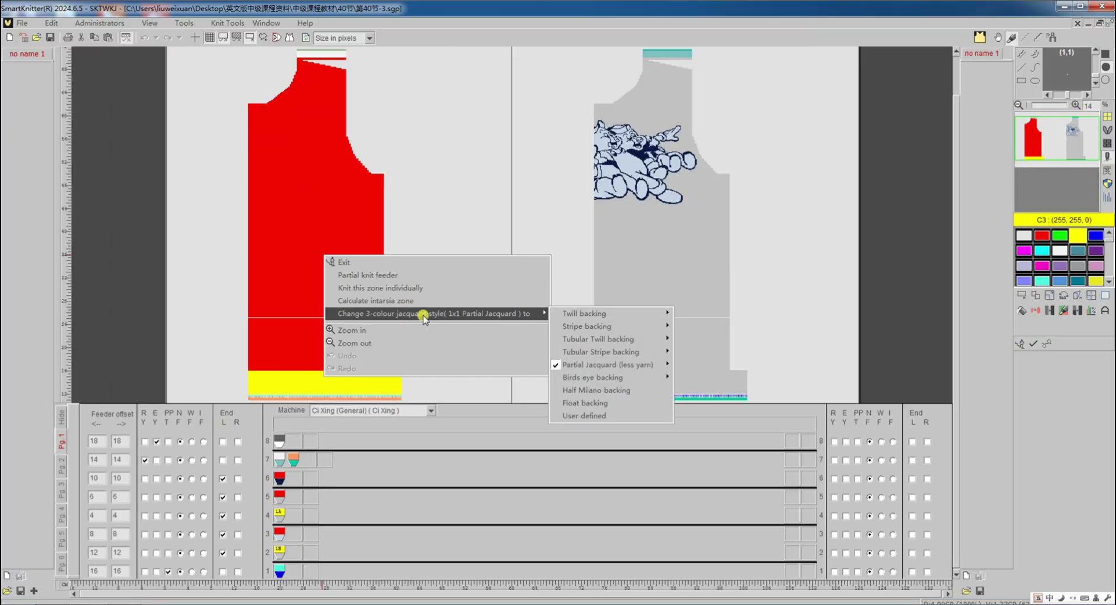
mouse_move(579, 366)
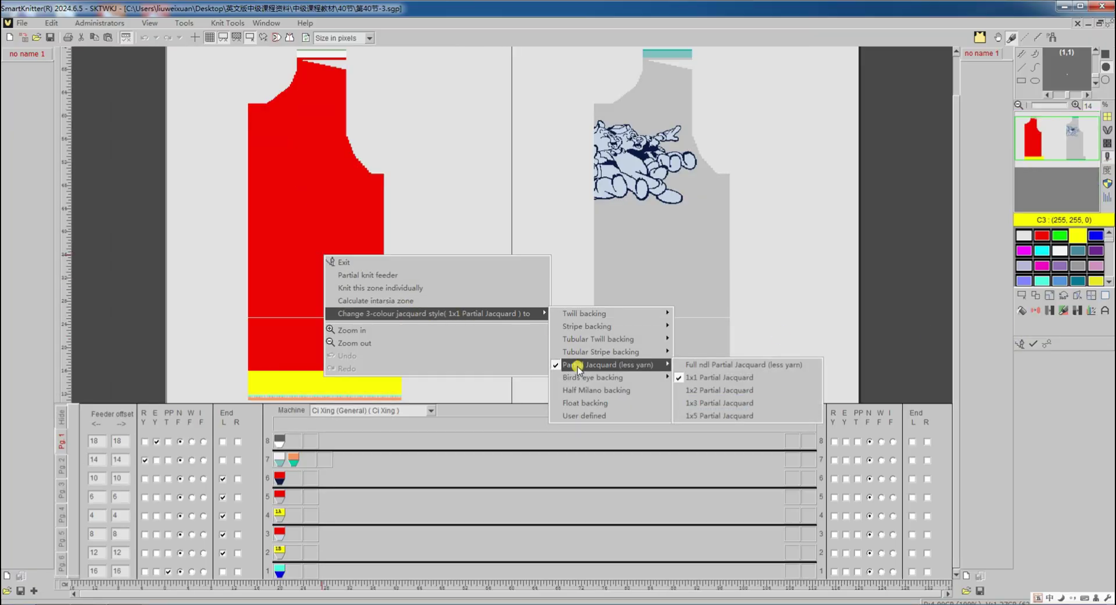
click(745, 378)
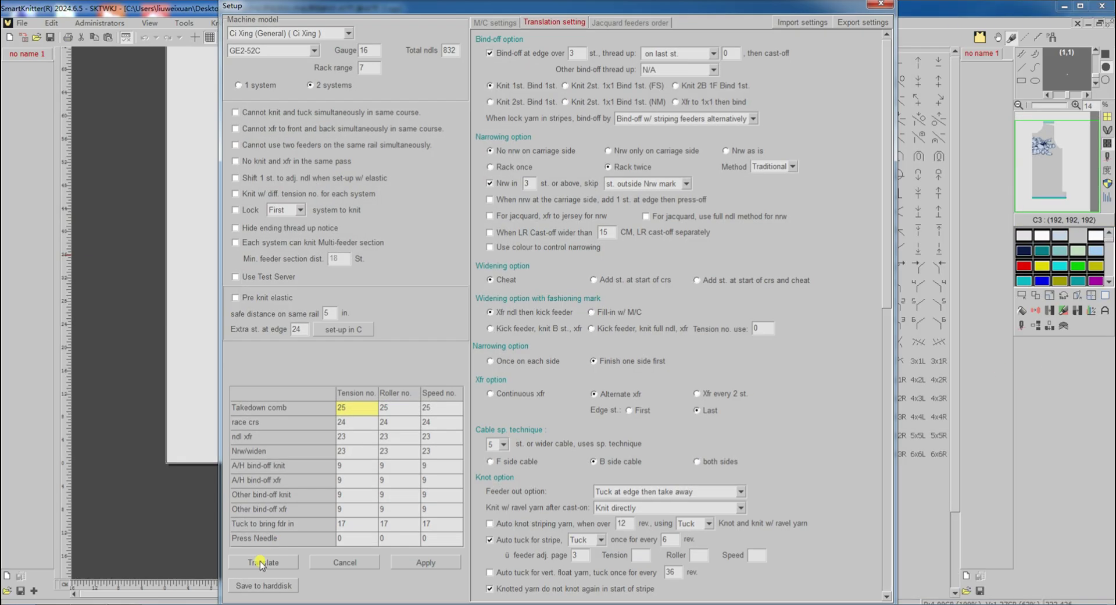
Translate the cartoon jacquard for the Ci Xing GE2-52C and examine the feeder turns along the edge of its lower rows.
click(262, 561)
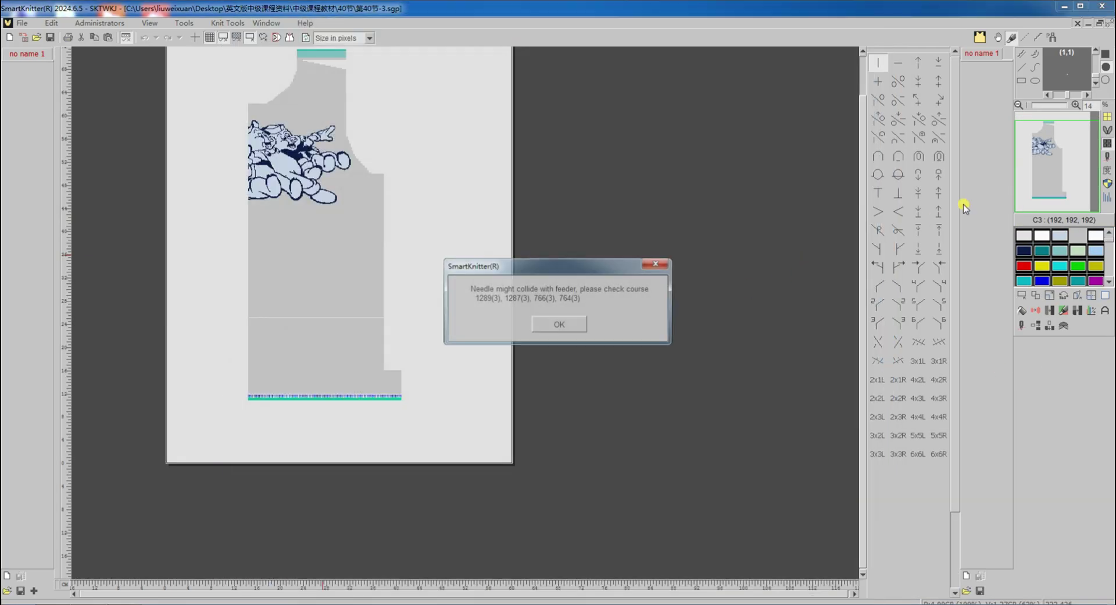
click(556, 325)
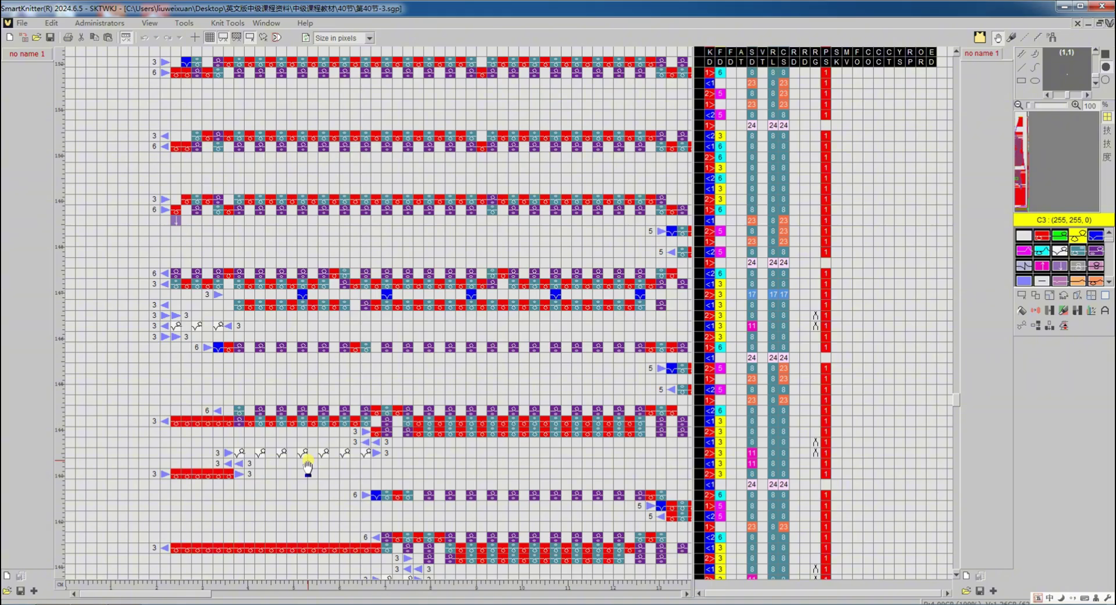
scroll(308, 465, down, 3)
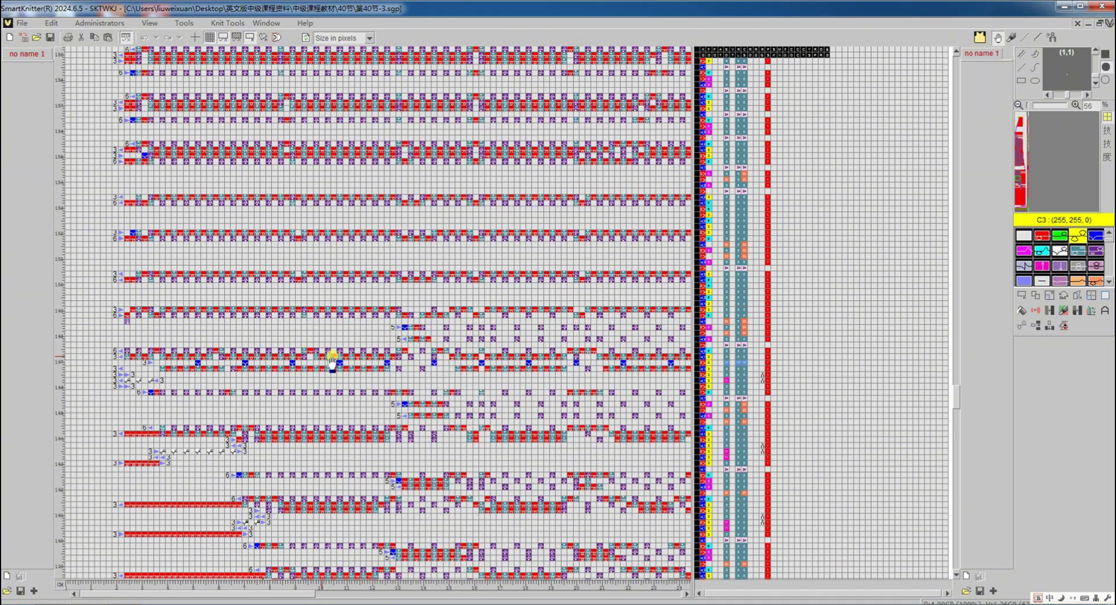
scroll(206, 364, down, 2)
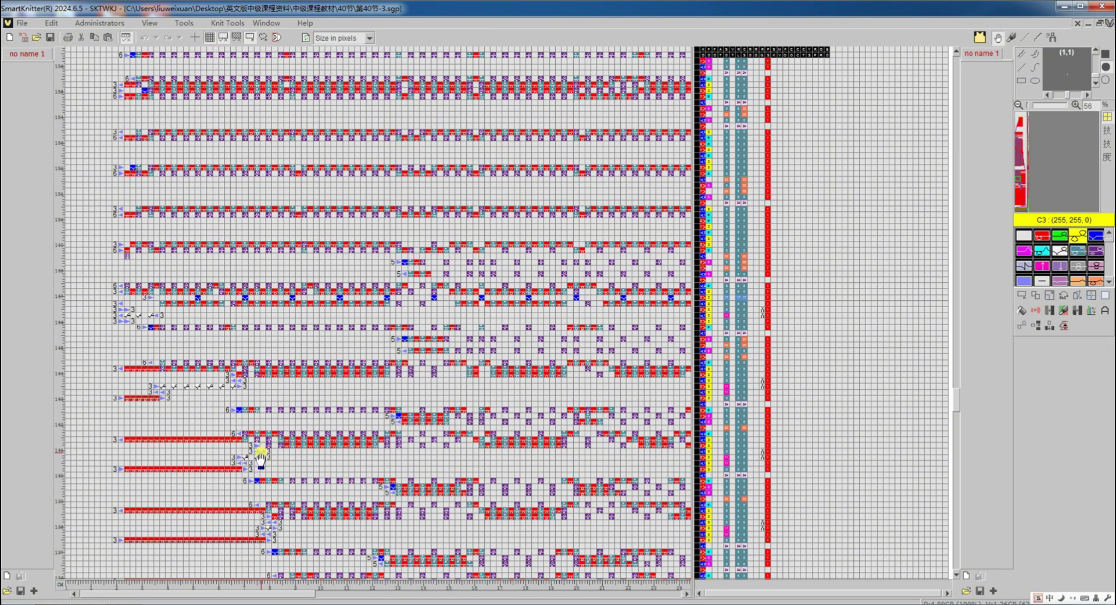
scroll(267, 530, down, 2)
scroll(184, 512, up, 3)
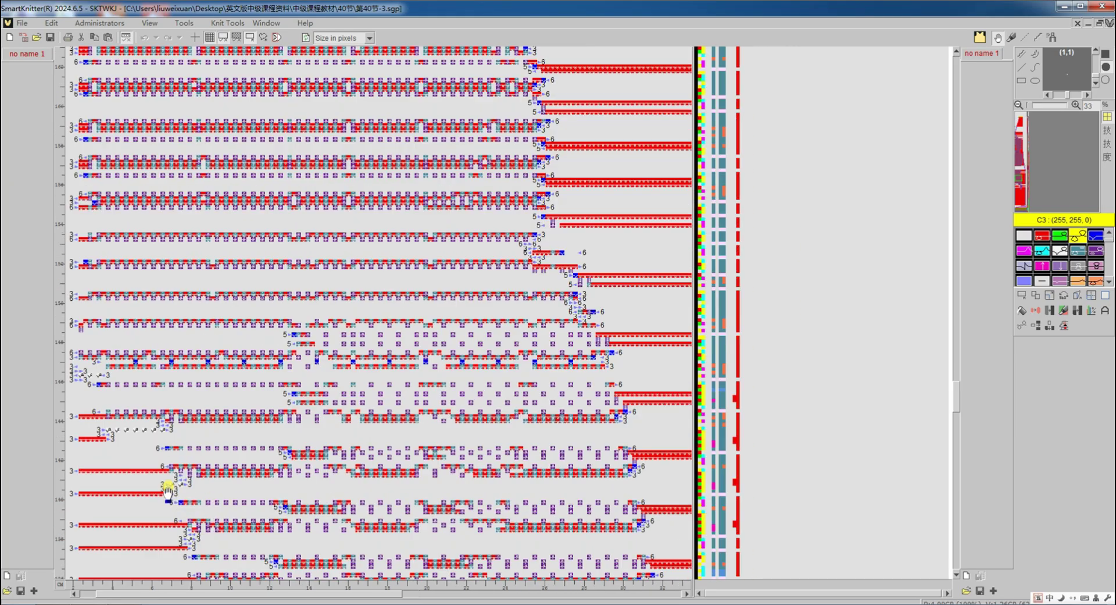
scroll(179, 496, left, 3)
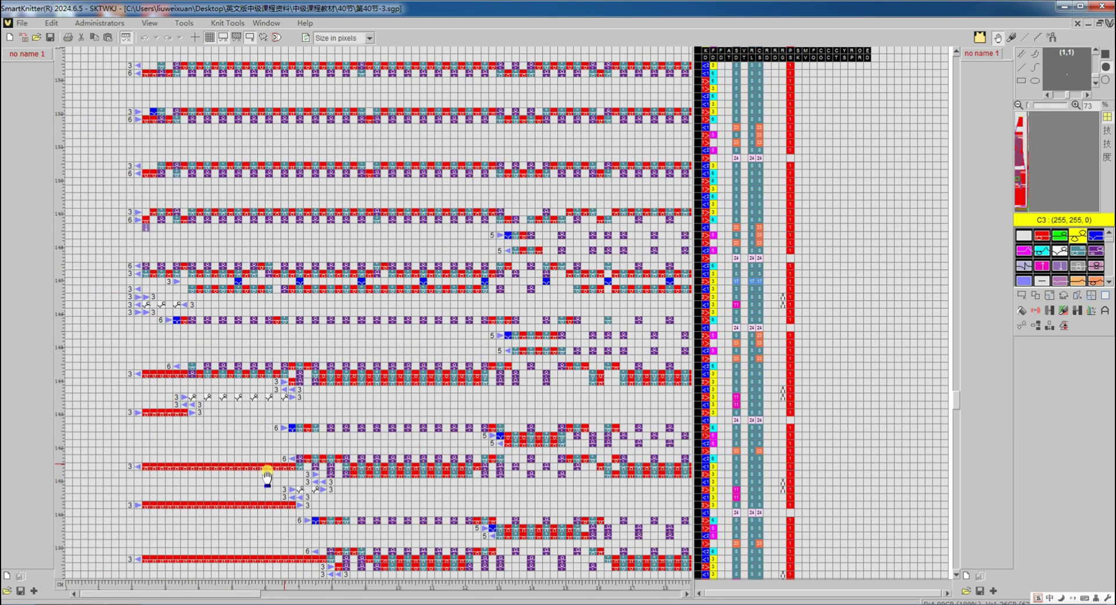
Return to the cartoon design and draw a one-stitch-wide vertical line about 147 rows long in grey C3 (192, 192, 192) along the motif's straight edge.
double_click(177, 320)
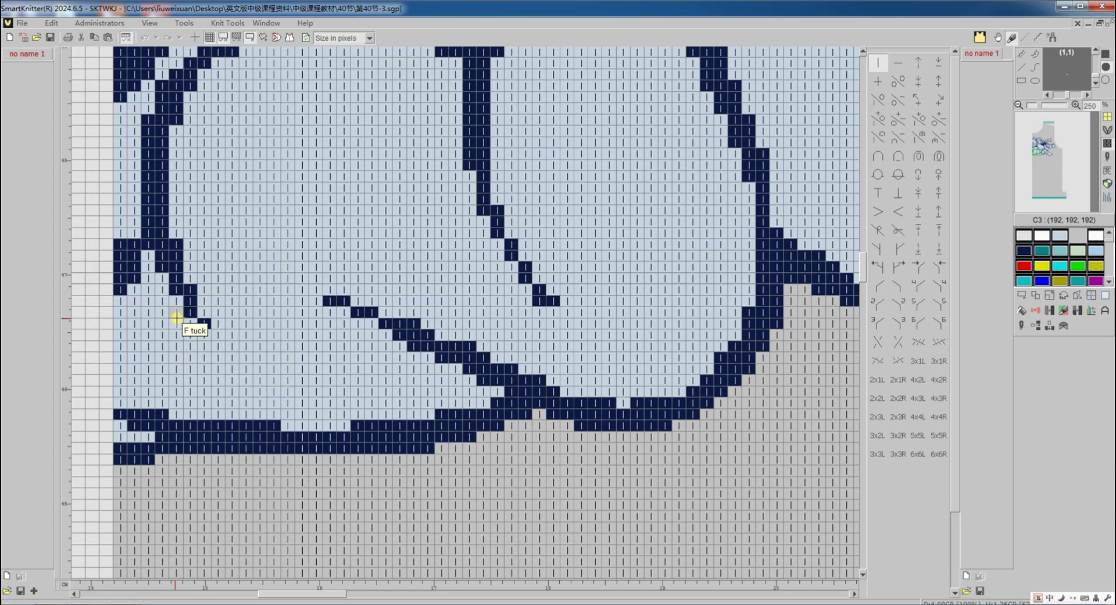
scroll(177, 319, down, 3)
scroll(179, 318, down, 2)
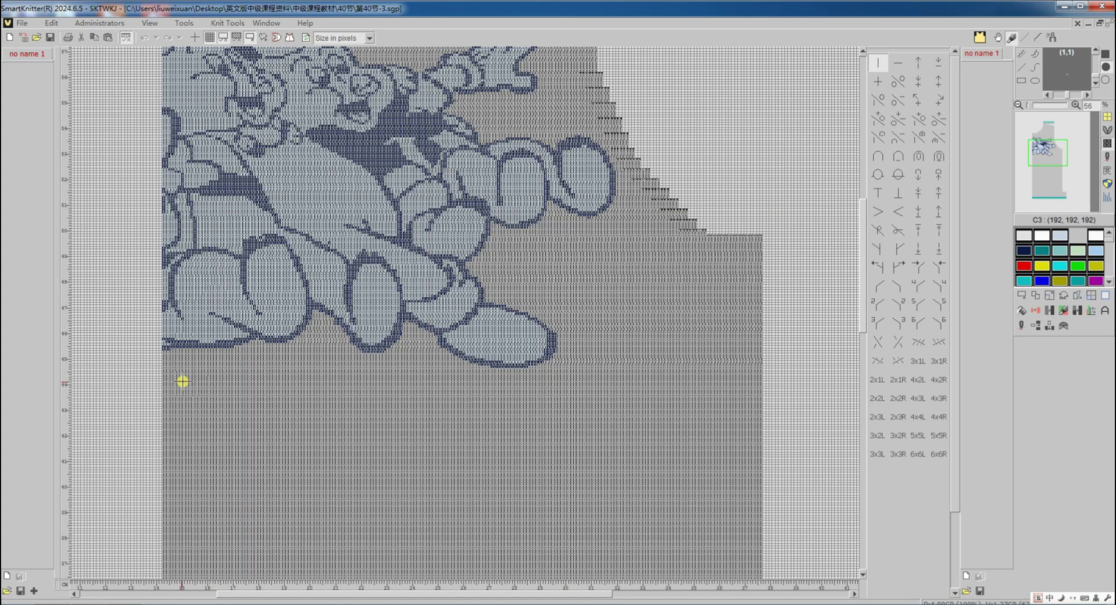
scroll(183, 381, up, 4)
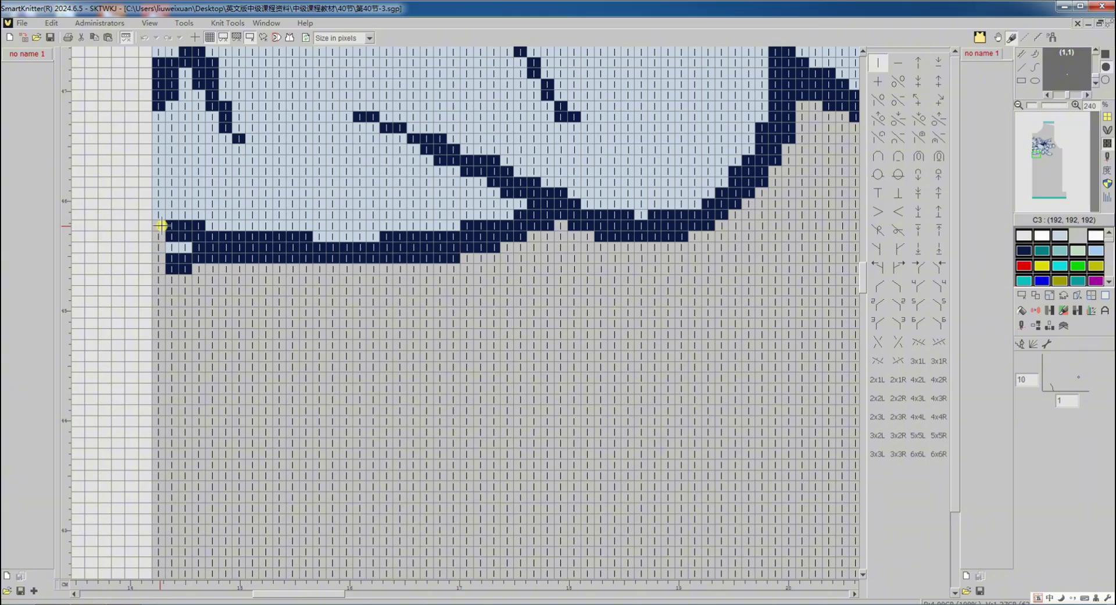
scroll(164, 231, up, 10)
scroll(164, 231, up, 10)
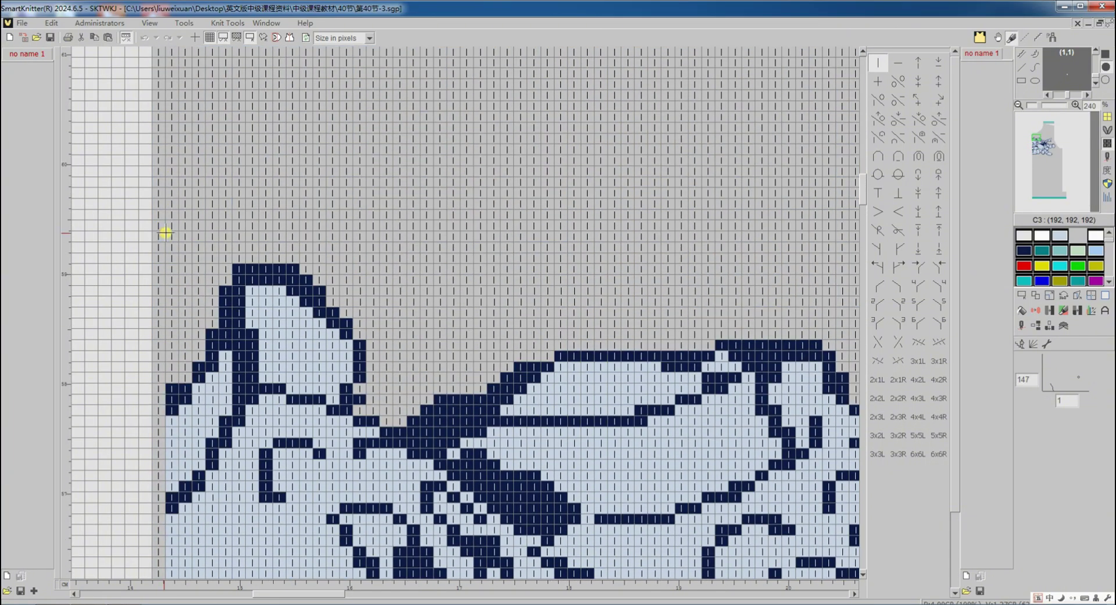
click(165, 232)
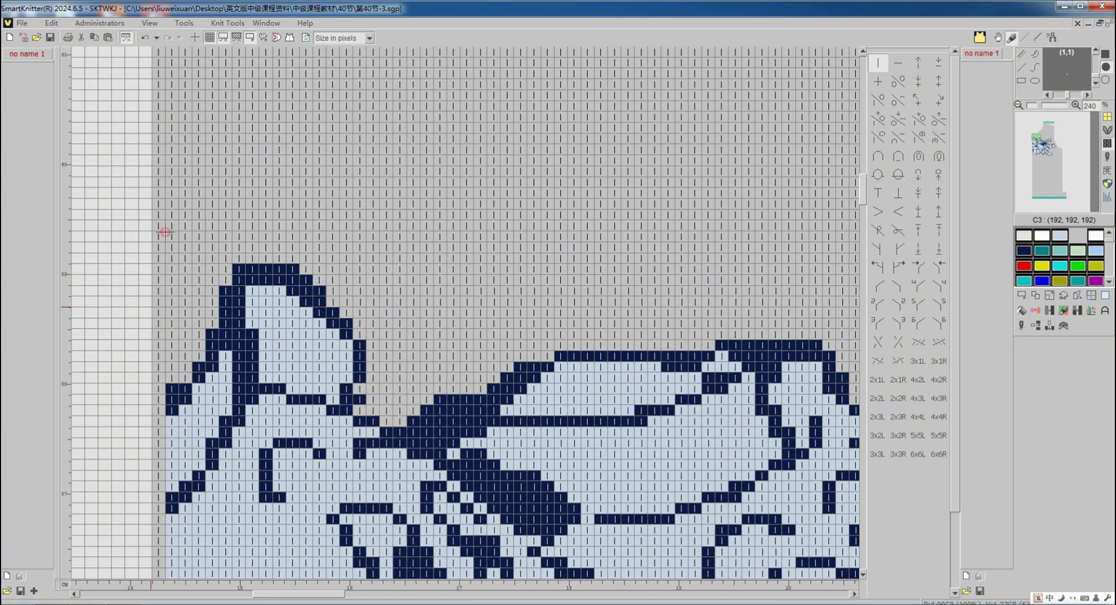
click(167, 414)
Reopen the feeder setup and recheck the 1x1 Partial Jacquard style of the main zone for the edited cartoon design.
click(1025, 326)
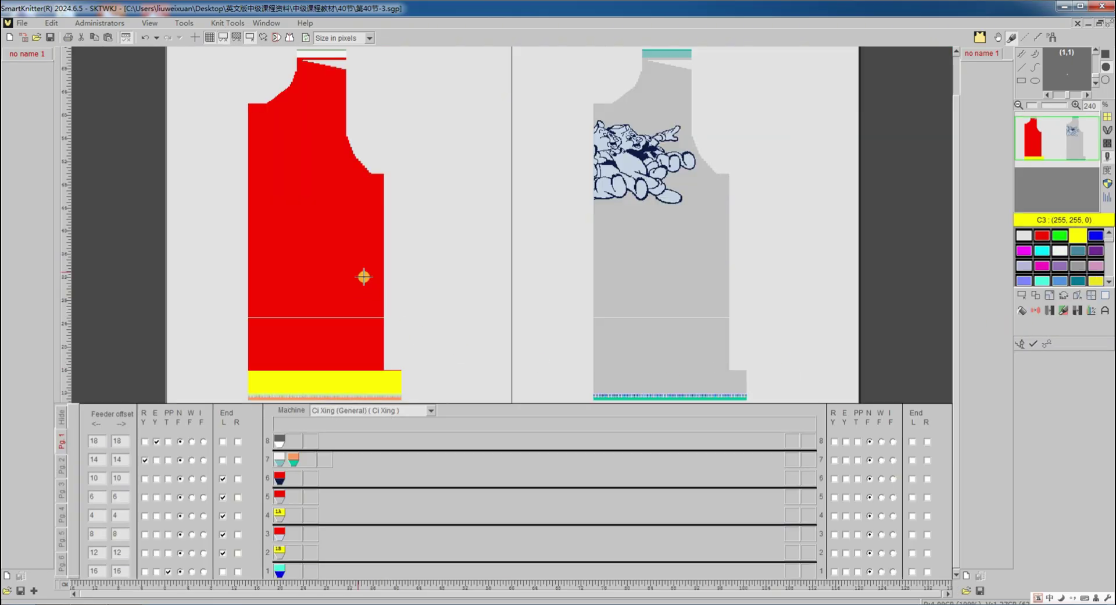
right_click(326, 240)
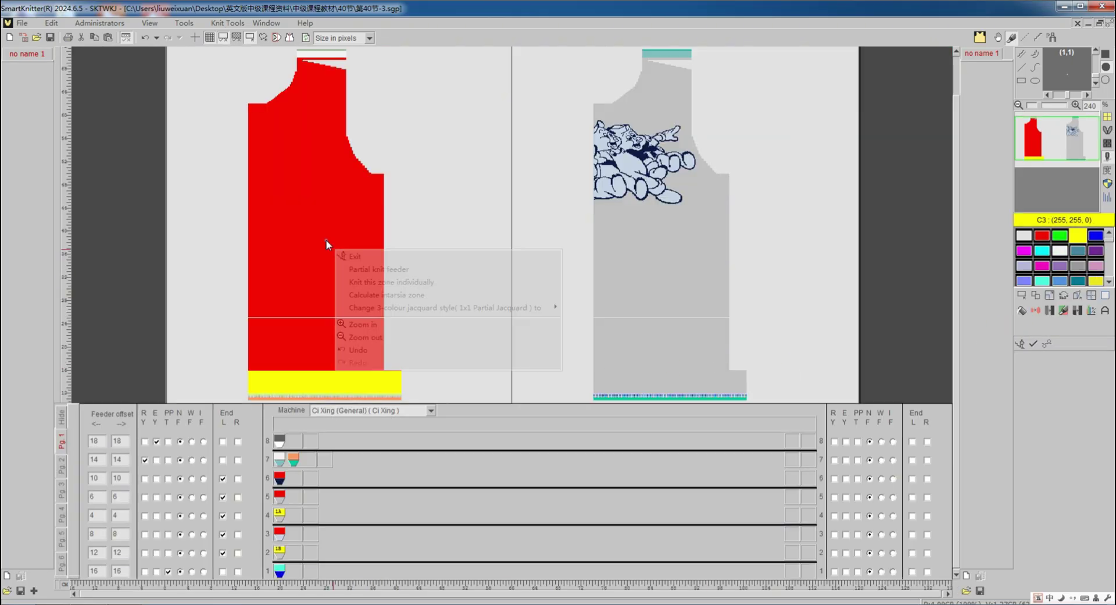
click(396, 308)
click(584, 359)
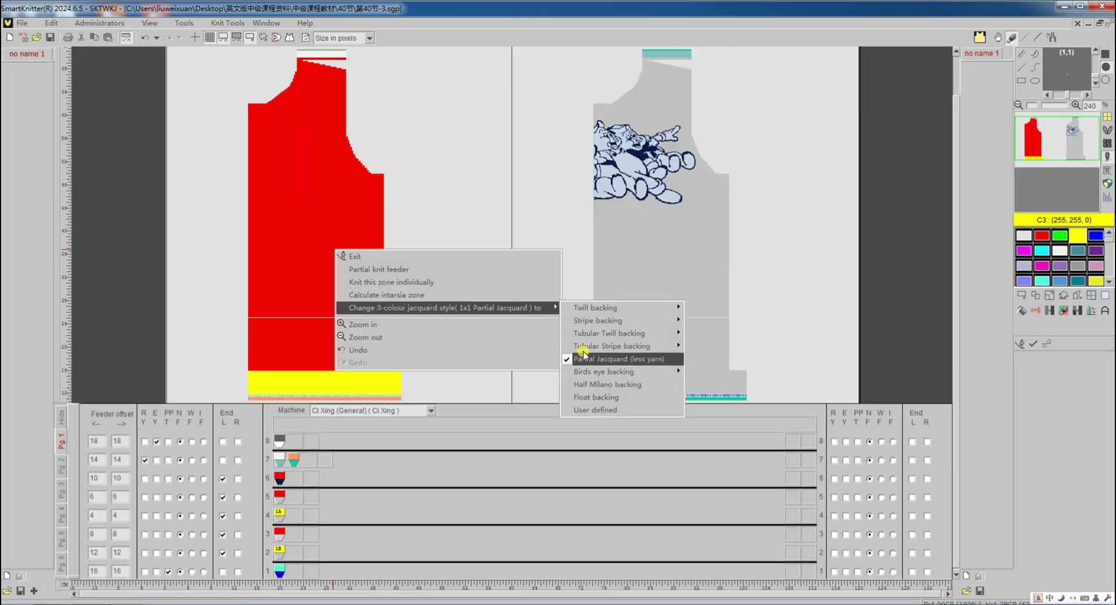
click(707, 373)
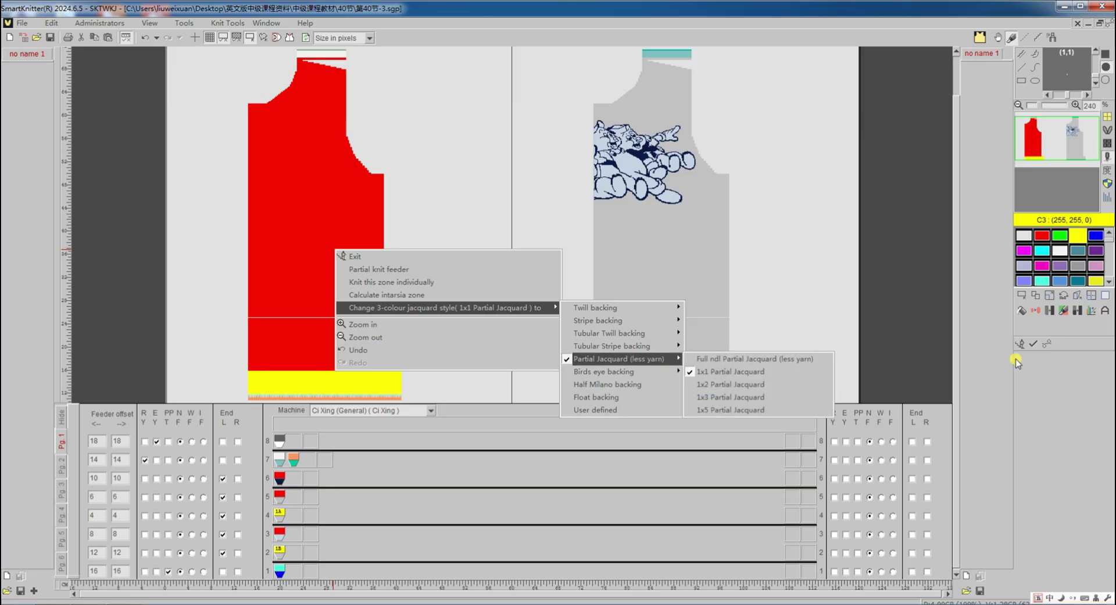
Retranslate the edited cartoon jacquard for the Ci Xing GE2-52C and examine the edge of its jacquard rows for the new feeder arrangement.
click(1049, 346)
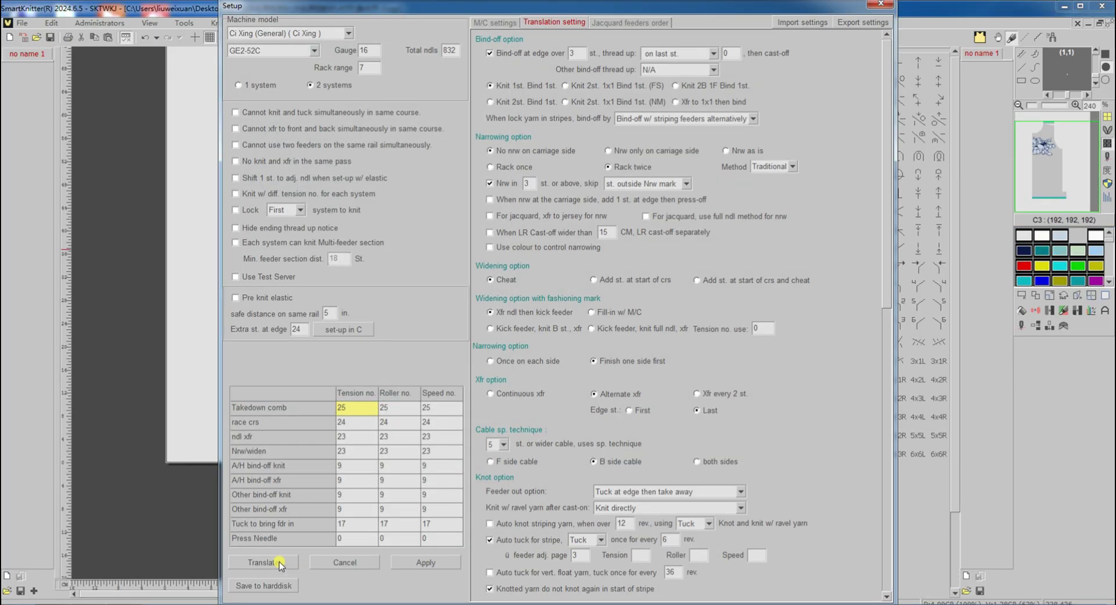
click(280, 564)
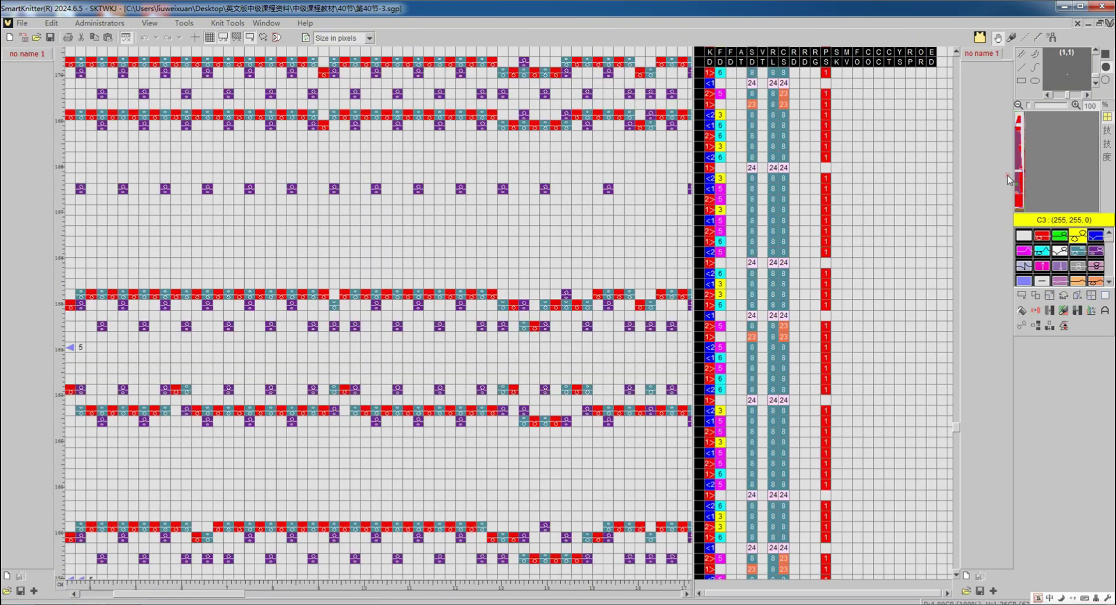
scroll(648, 263, down, 4)
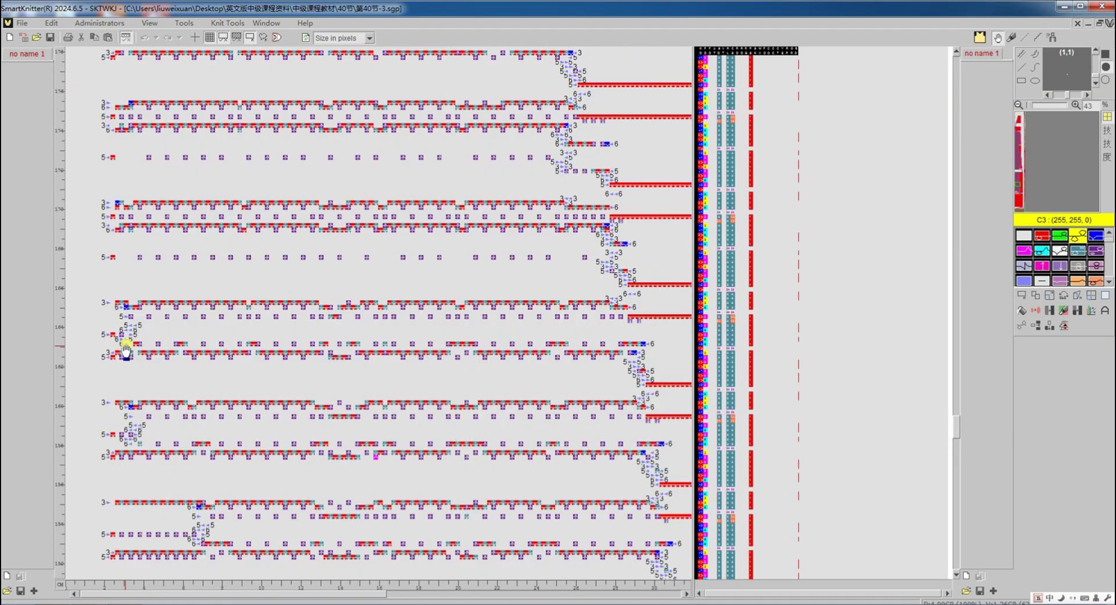
scroll(137, 416, down, 3)
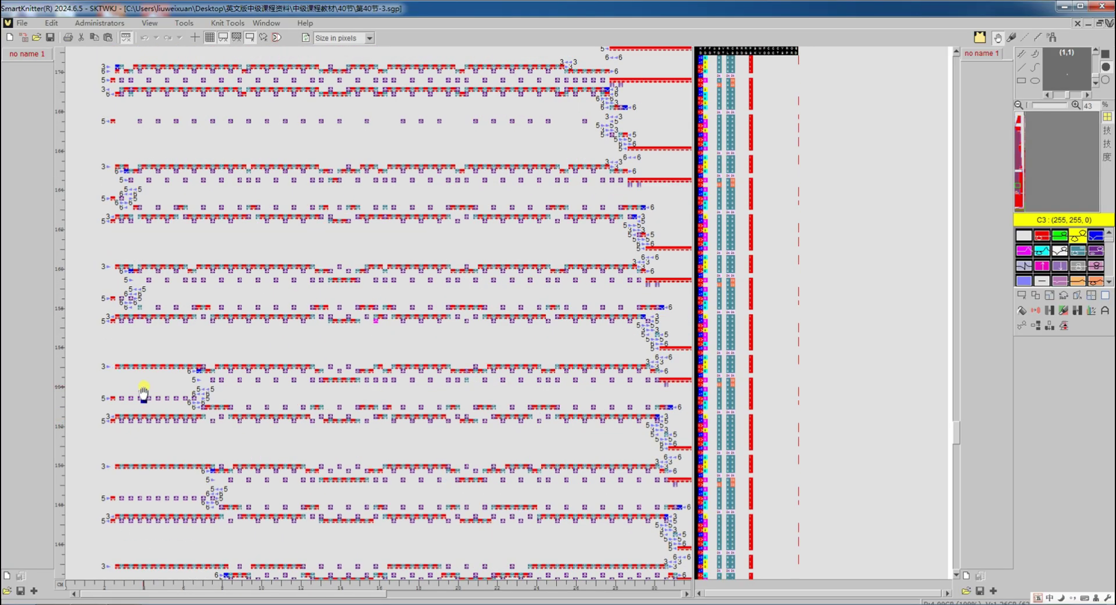
scroll(192, 401, down, 3)
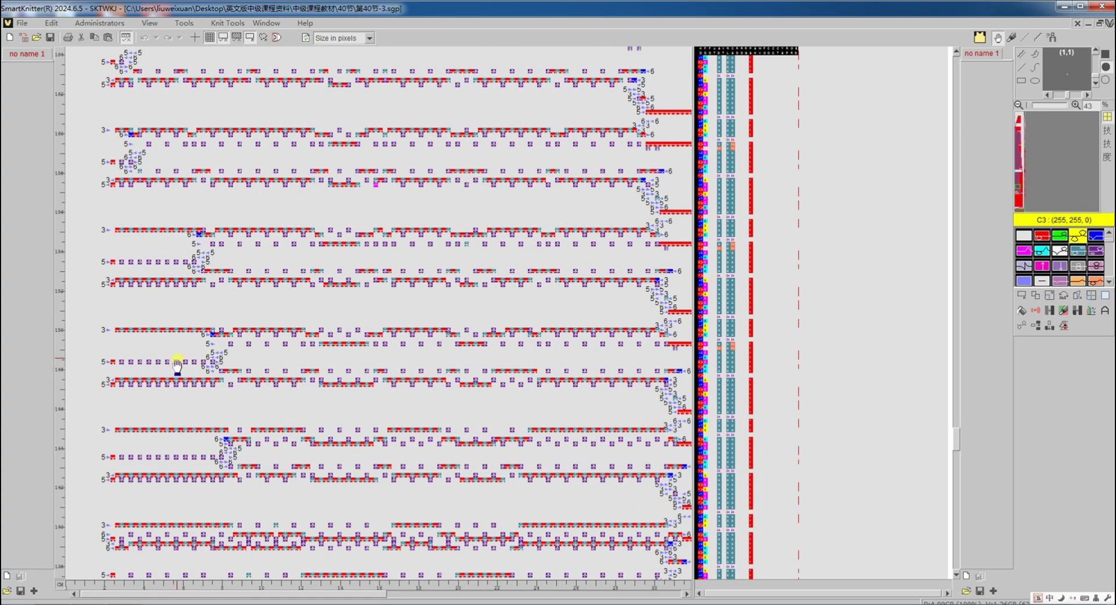
scroll(132, 289, up, 14)
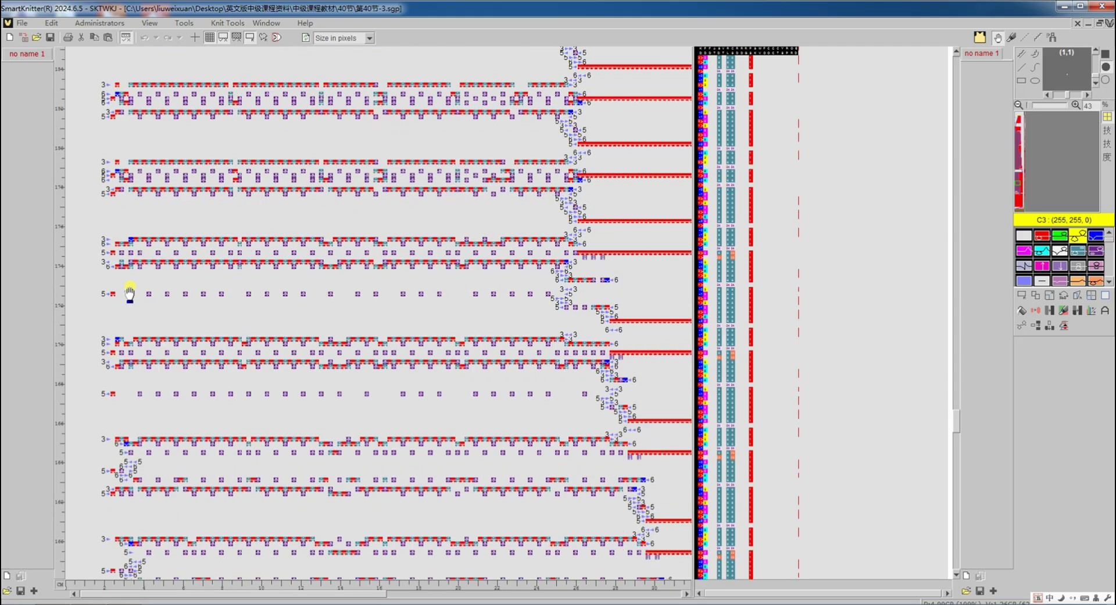
scroll(129, 291, up, 2)
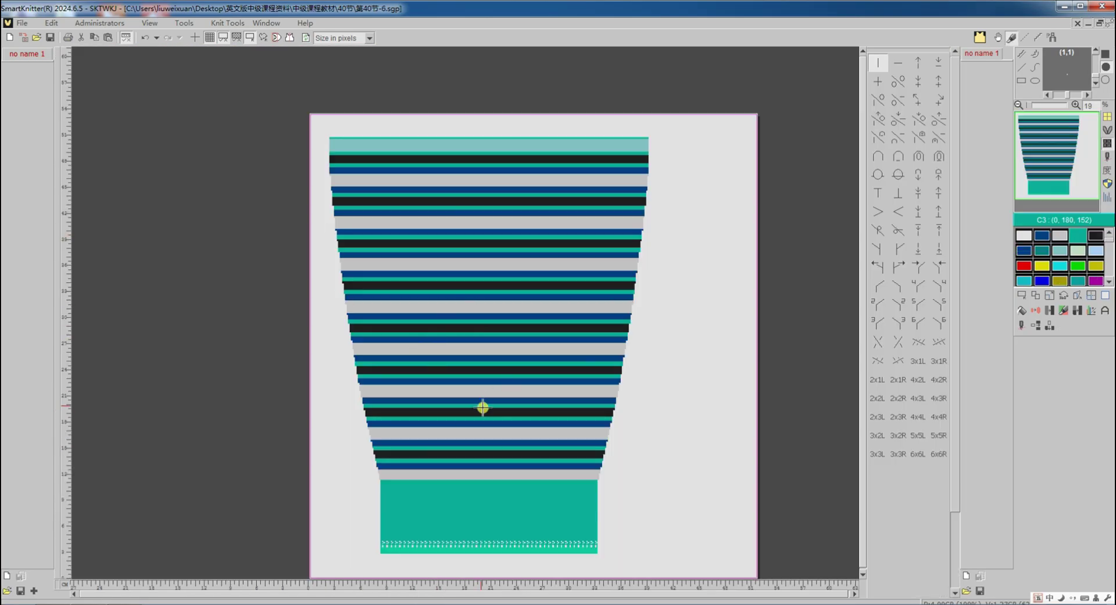
Define an area about 48 stitches by 150 rows across the sleeve's stripes and view its Colour Percentage with only used colours displayed.
click(1022, 296)
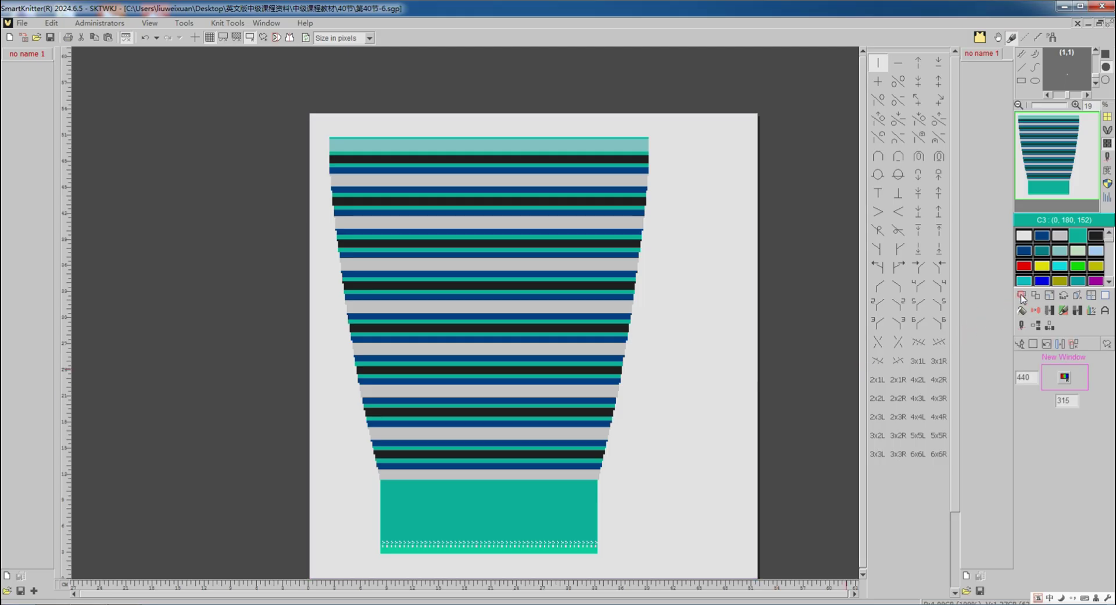
drag(470, 472, 538, 315)
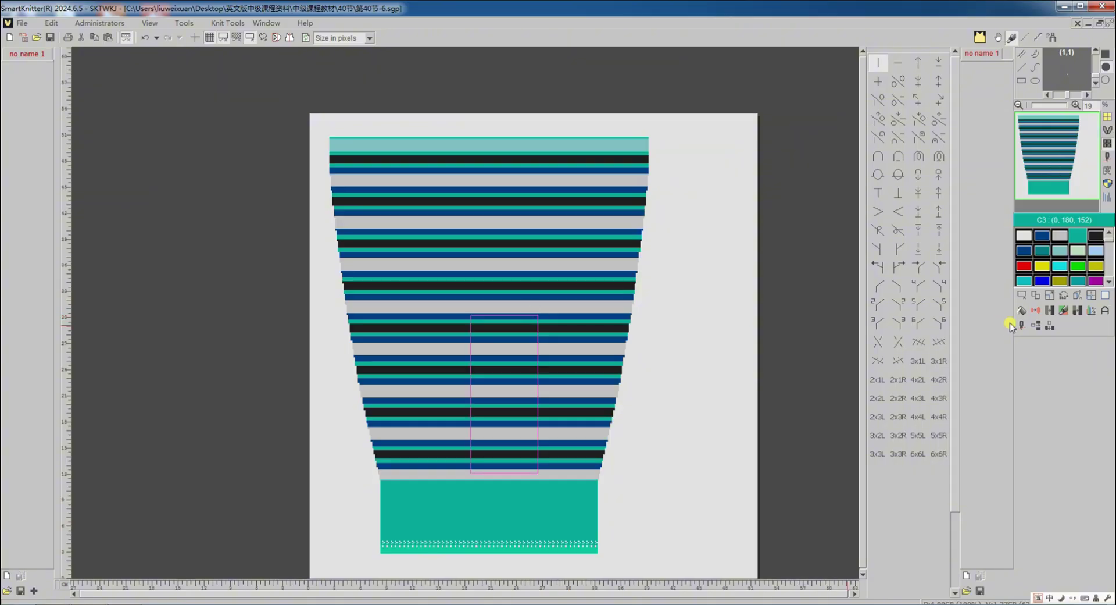
click(1091, 310)
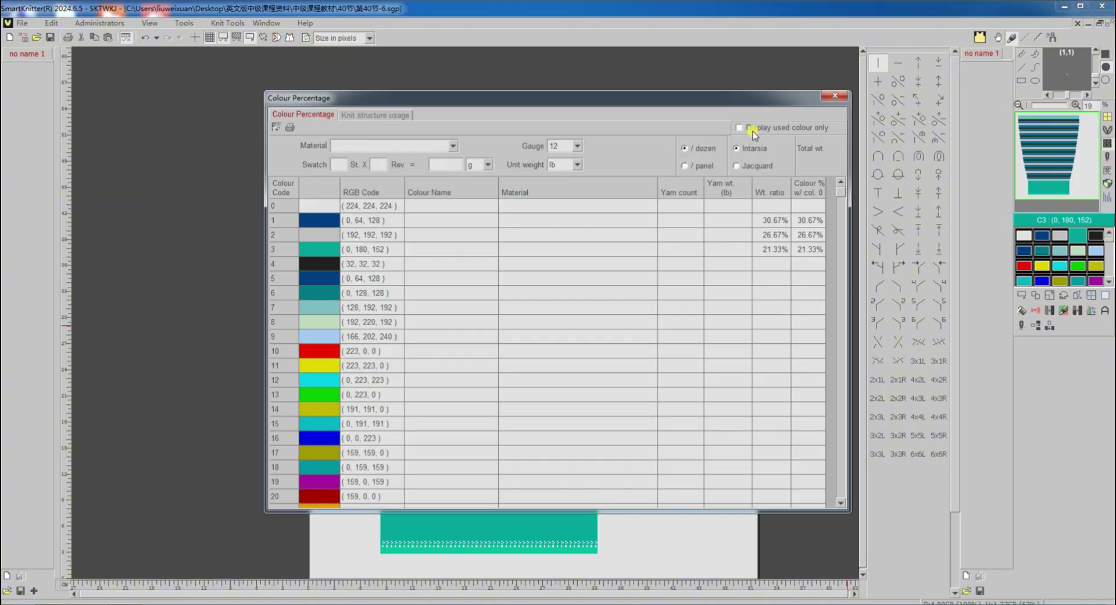
click(753, 131)
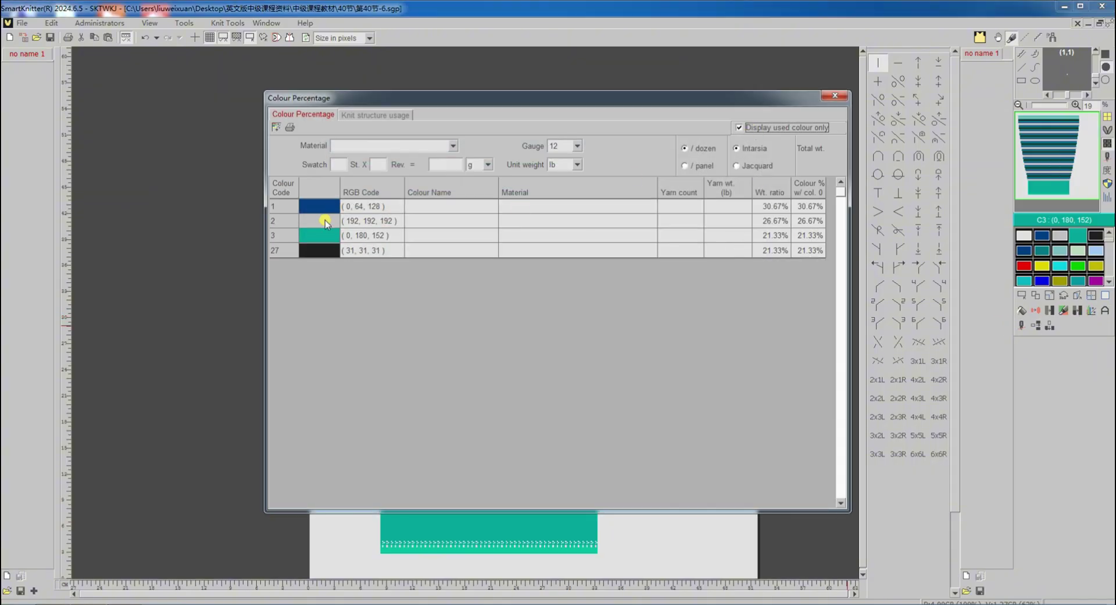
click(835, 96)
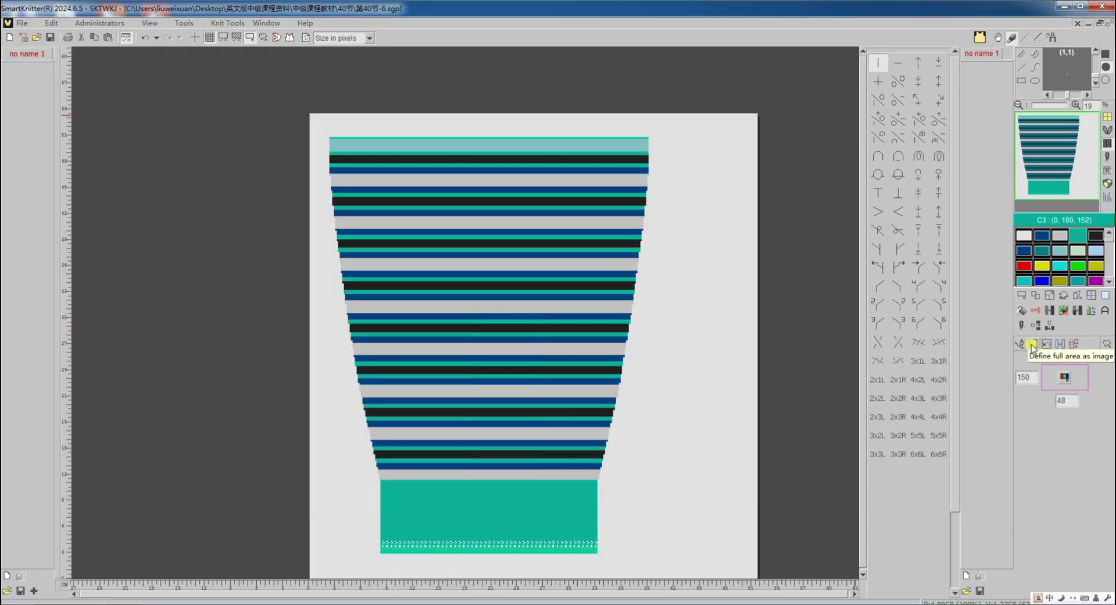
Reset the image area to the full page, translate the striped sleeve for the Shima Seiki SSG122, and examine the feeder order of its lower stripes.
click(1023, 296)
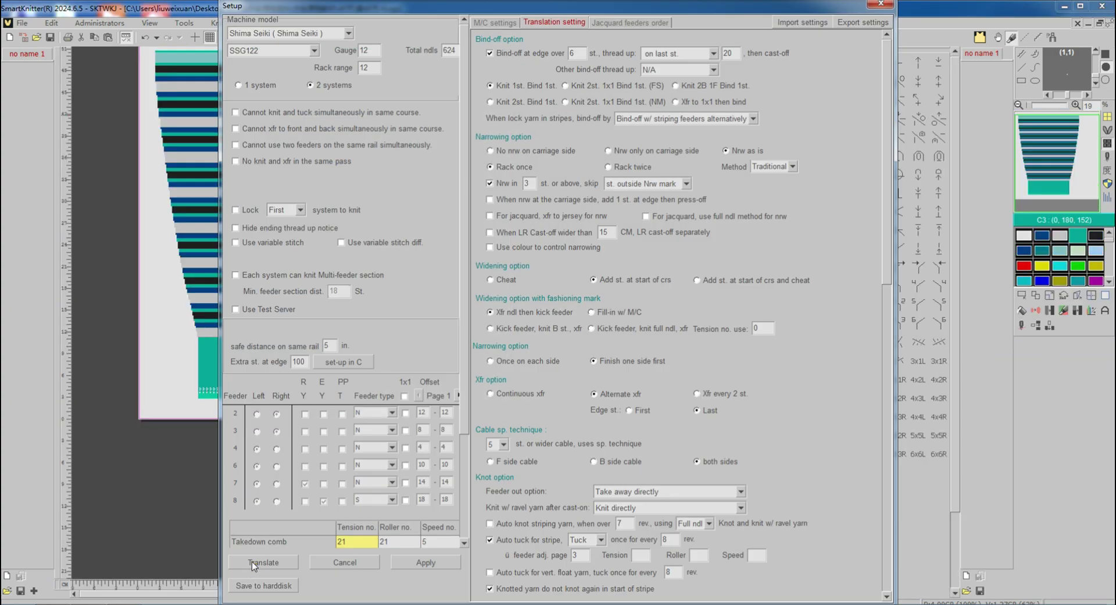
click(262, 562)
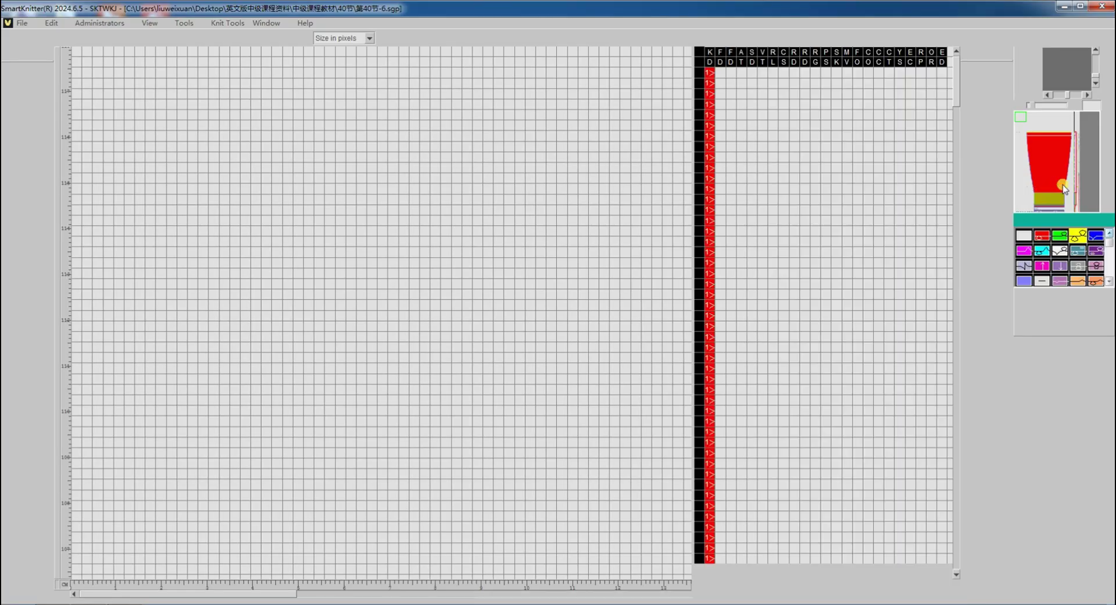
click(1062, 186)
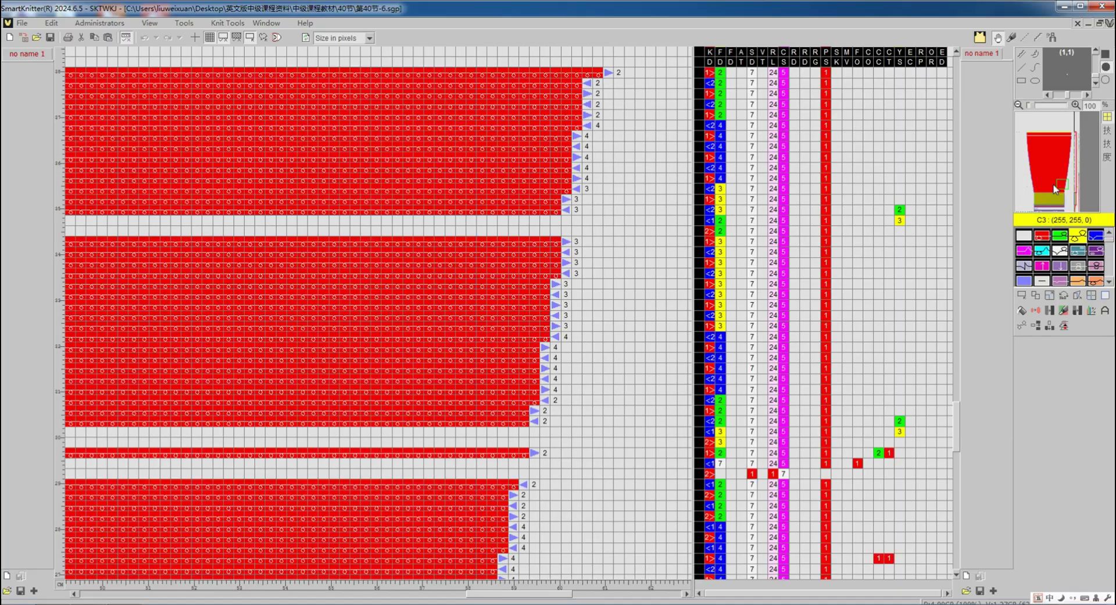
scroll(591, 283, down, 6)
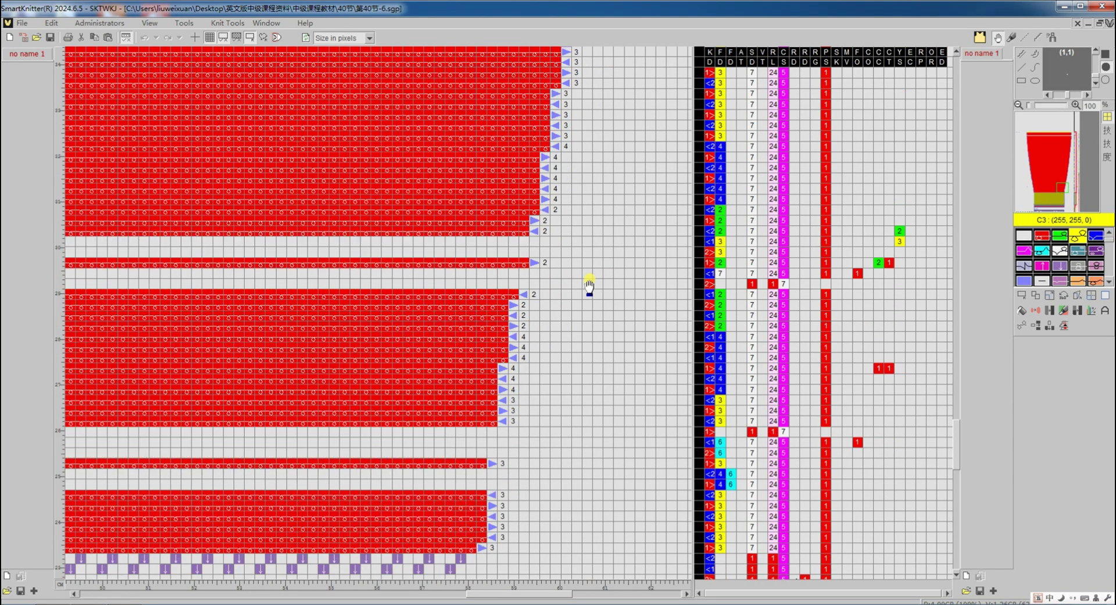
Examine the feeder order of the translated sleeve's middle and upper stripes.
scroll(589, 284, down, 4)
scroll(589, 284, up, 12)
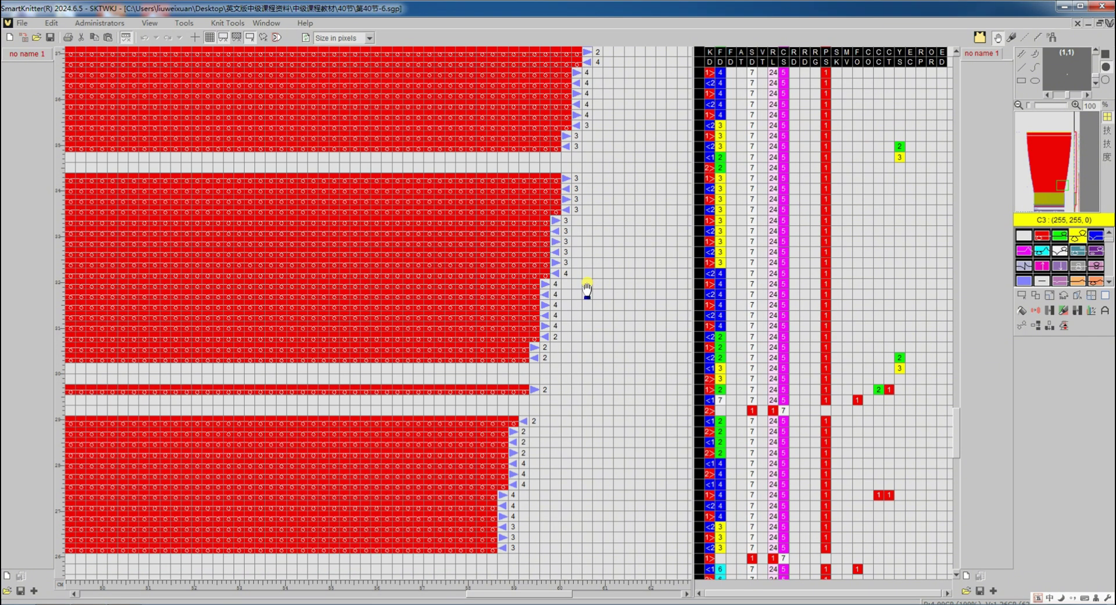
scroll(588, 288, up, 9)
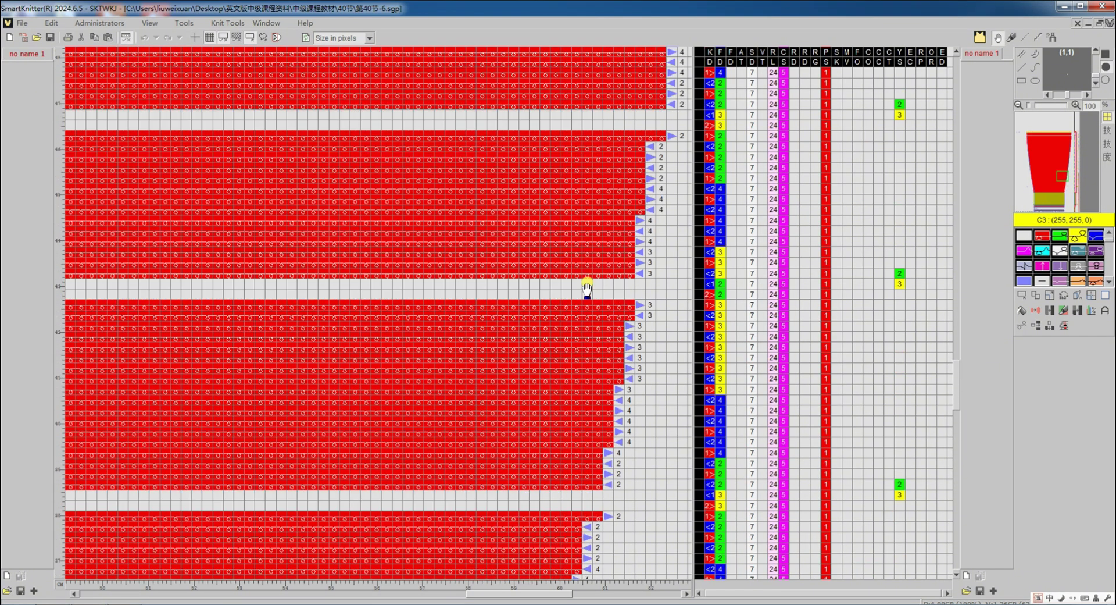
scroll(724, 235, up, 2)
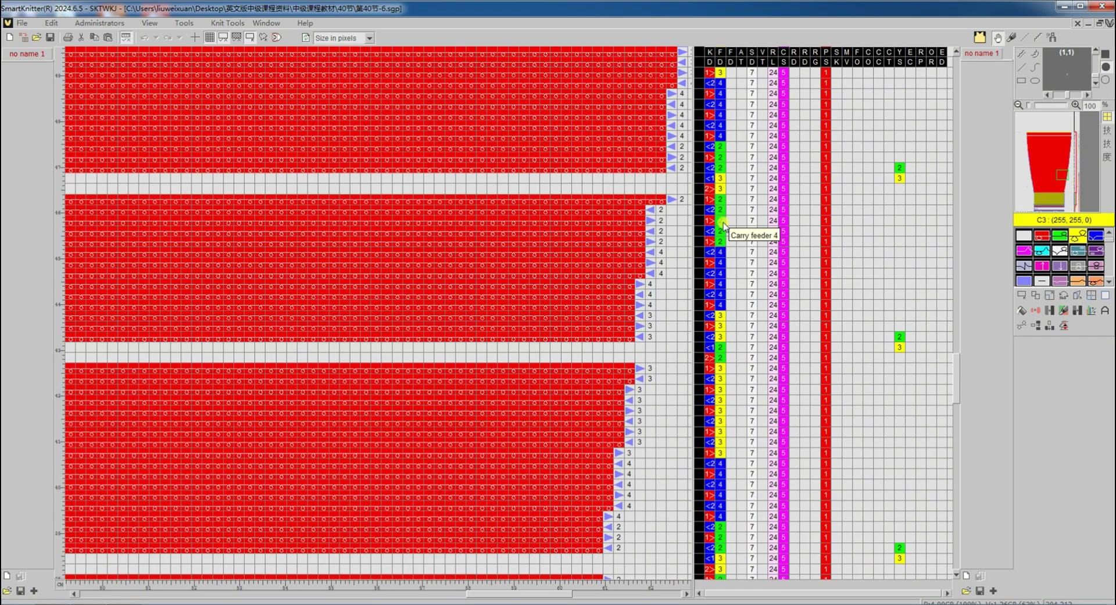
scroll(721, 176, up, 10)
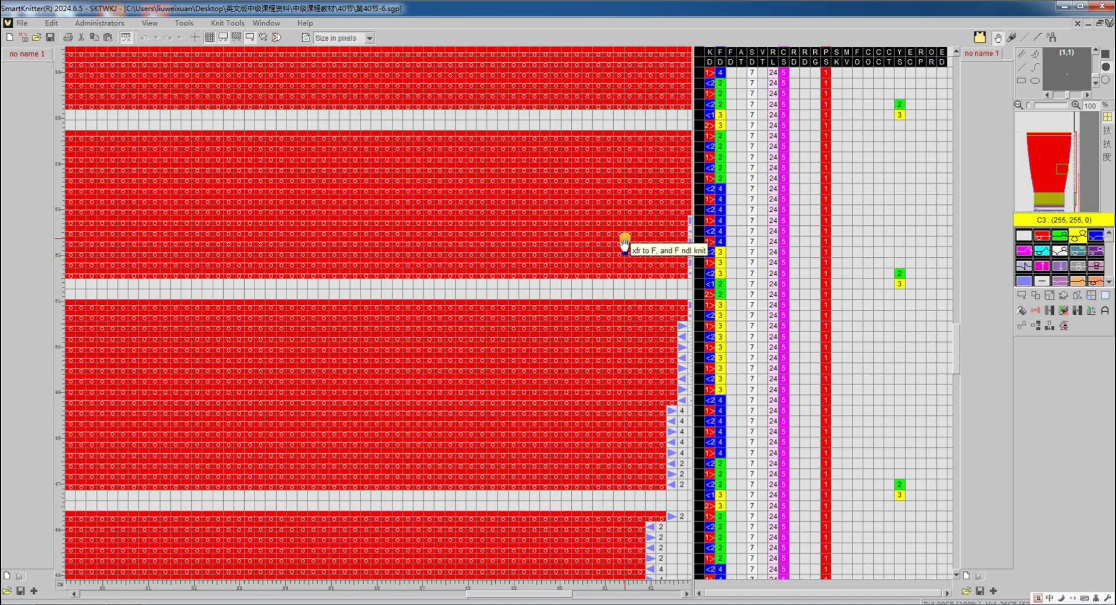
Return to the striped sleeve design, inspect its Shima Seiki feeder setup, and leave the setup without changes.
key(Tab)
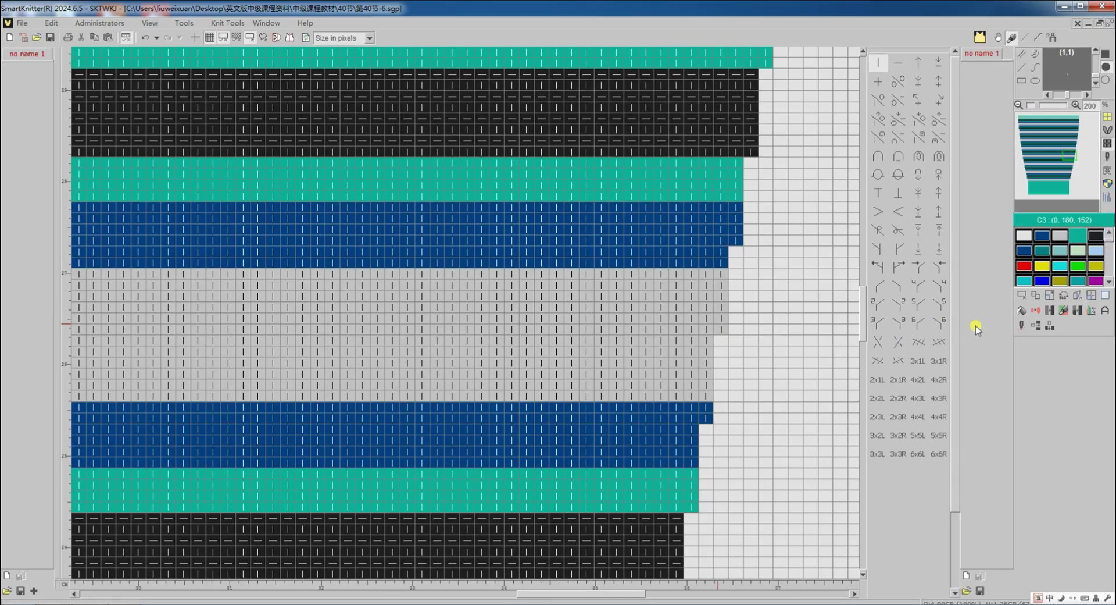
click(1033, 328)
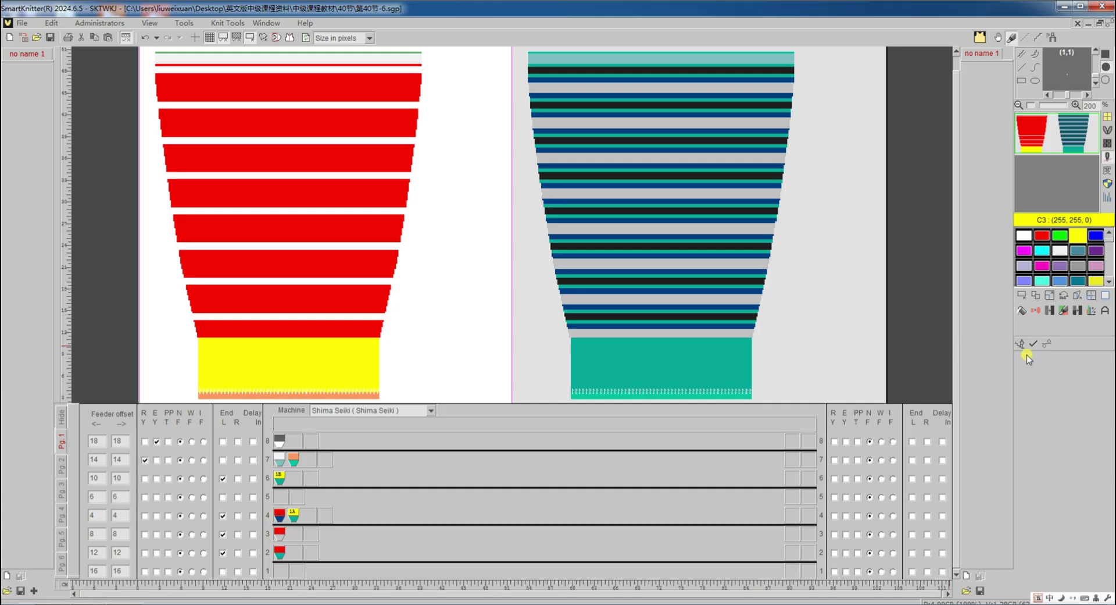
click(1021, 346)
click(227, 317)
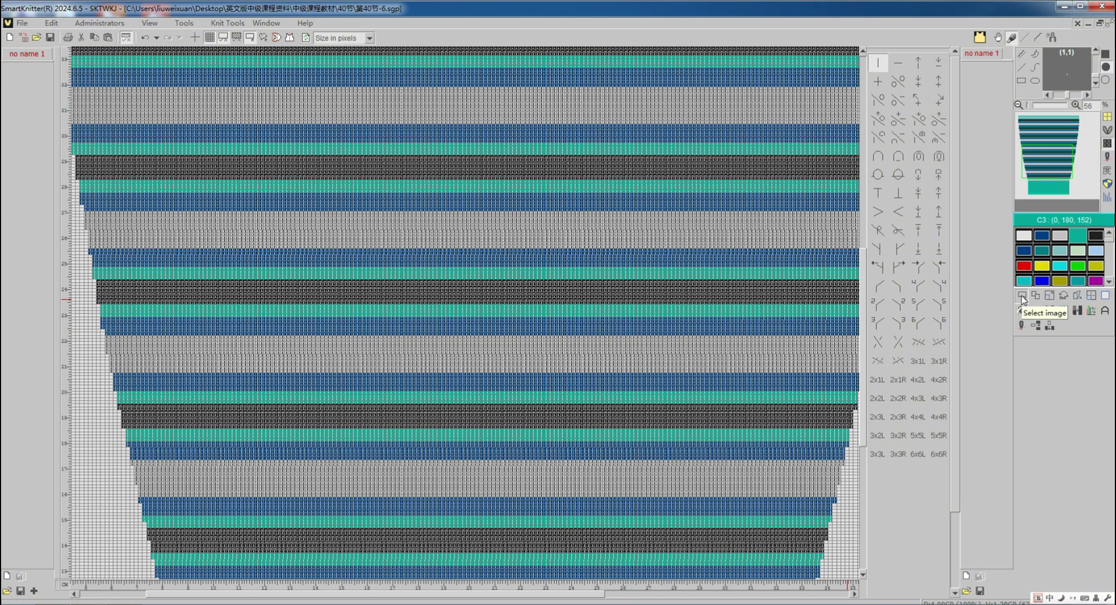
Define an area across one full stripe repeat in the sleeve's middle and view its Colour Percentage with only used colours displayed.
click(1021, 296)
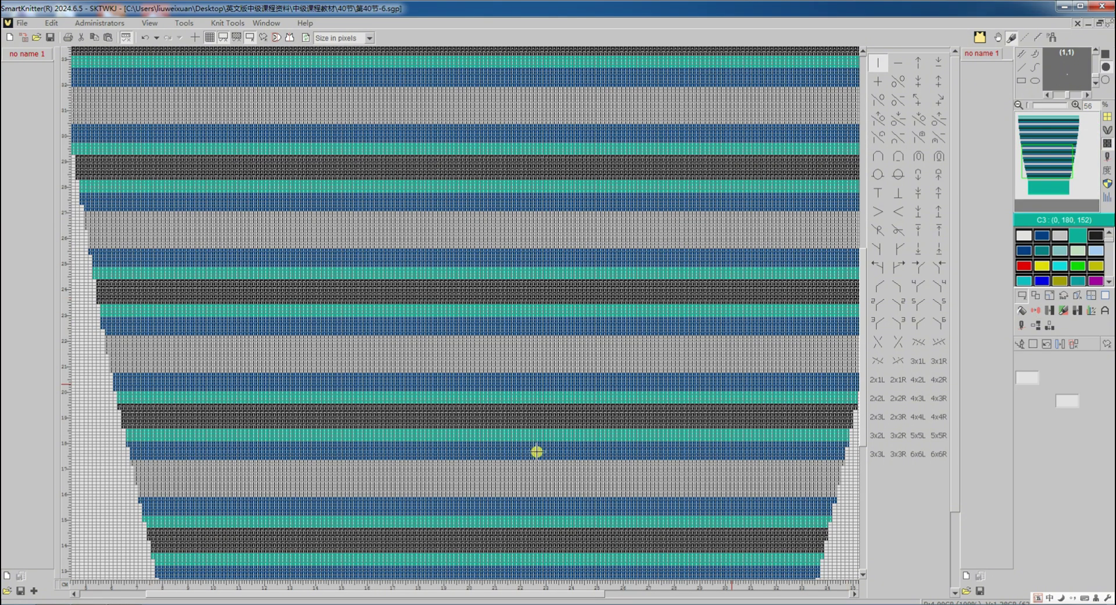
click(639, 250)
click(1091, 311)
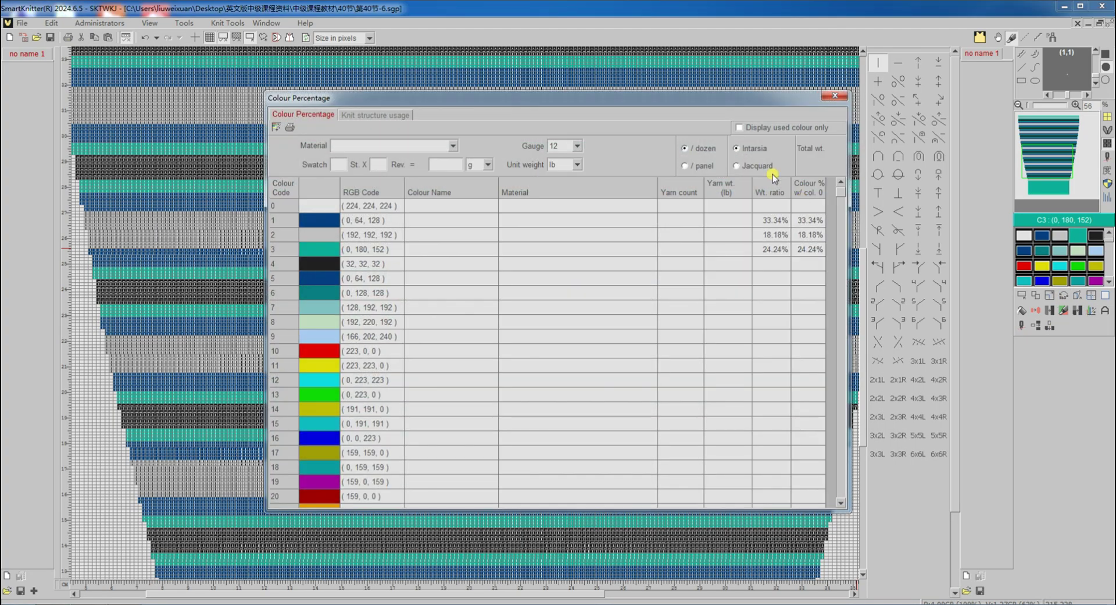
click(759, 129)
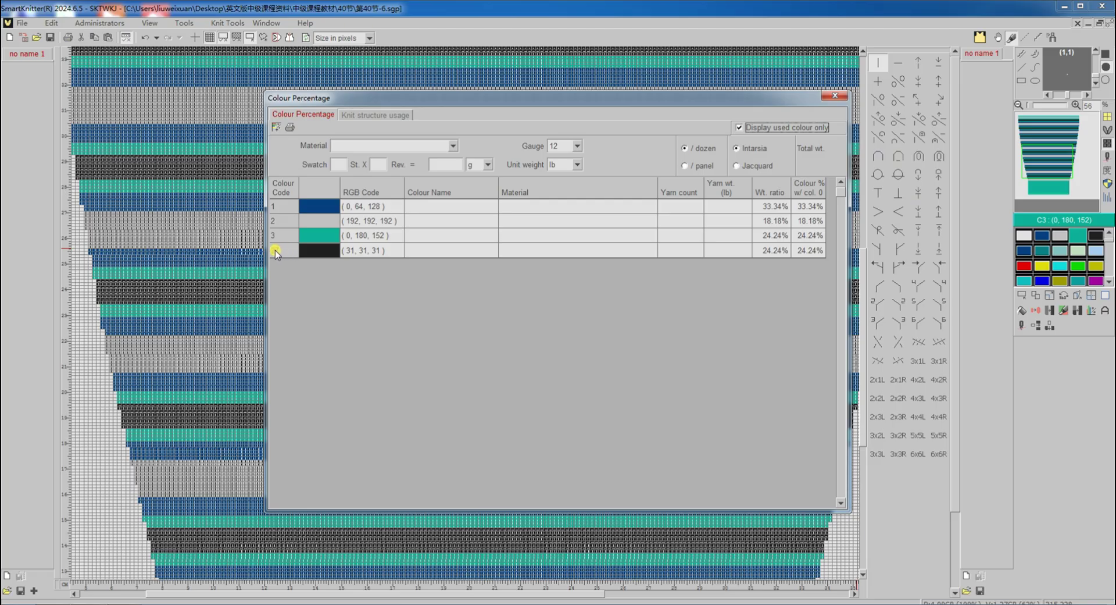
click(835, 98)
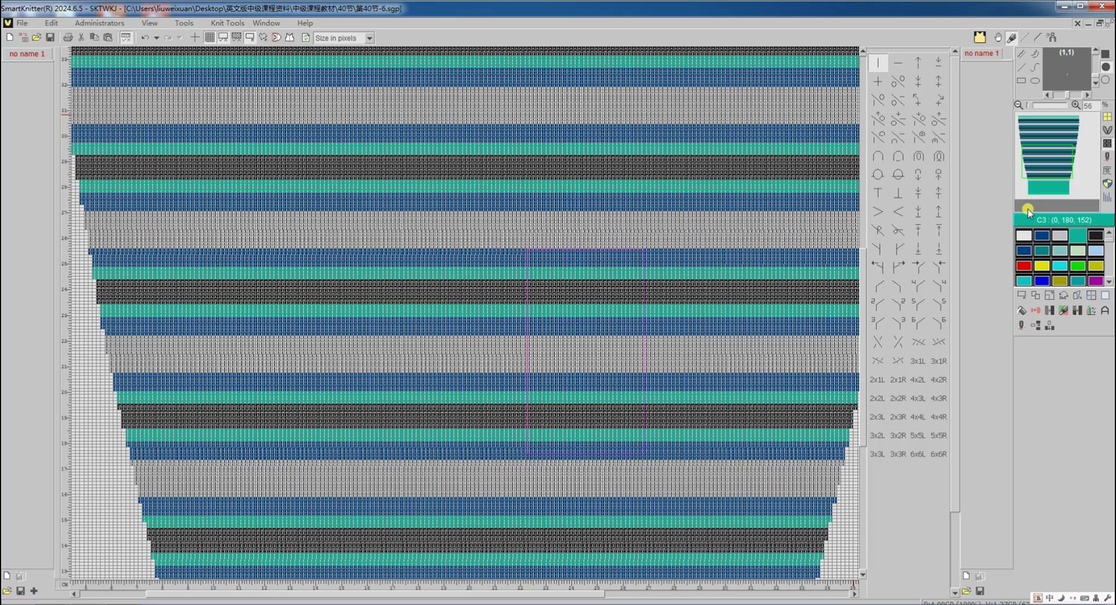
Reset the image area to the full page and define an area of 251 stitches by 330 rows around the sleeve's striped body.
click(1024, 297)
click(1033, 344)
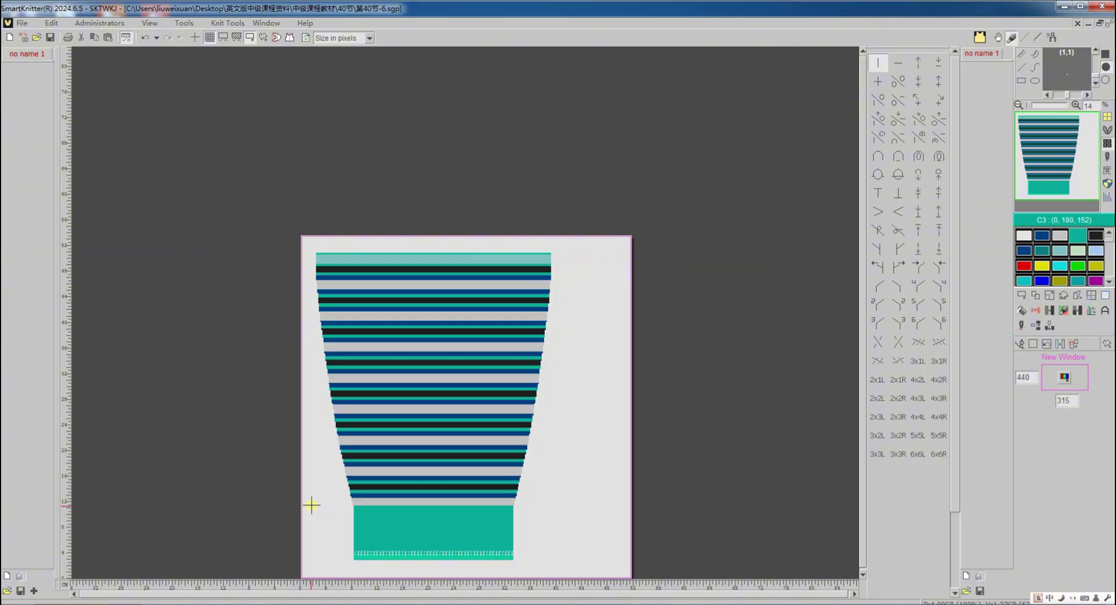
drag(310, 504, 571, 249)
click(519, 330)
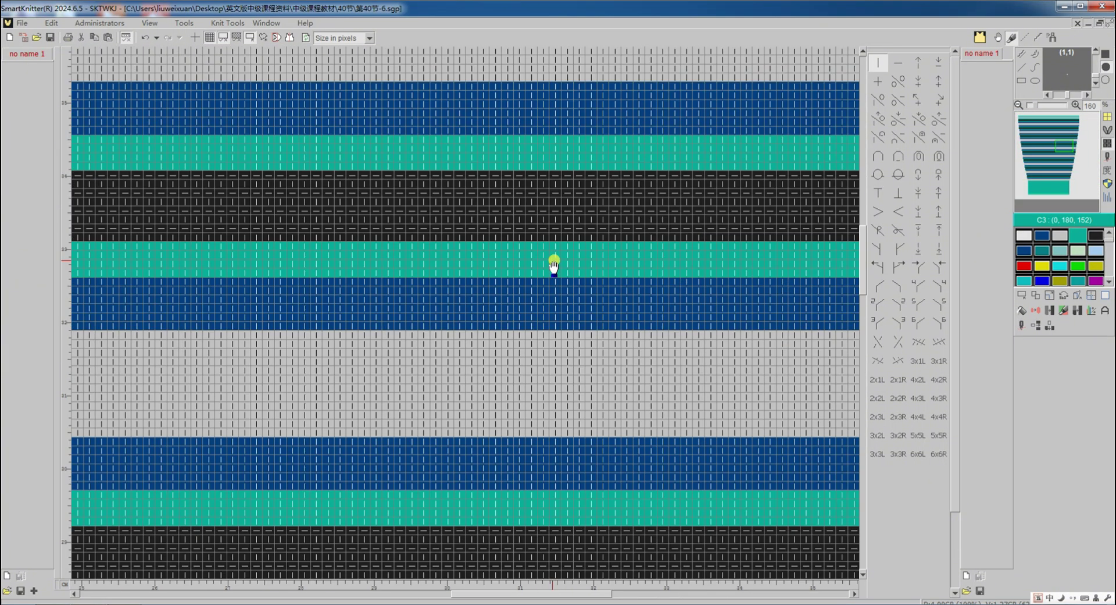
Change the black stripes from colour 27 to colour 4 within the defined area, and reset the image area to the full page.
right_click(652, 211)
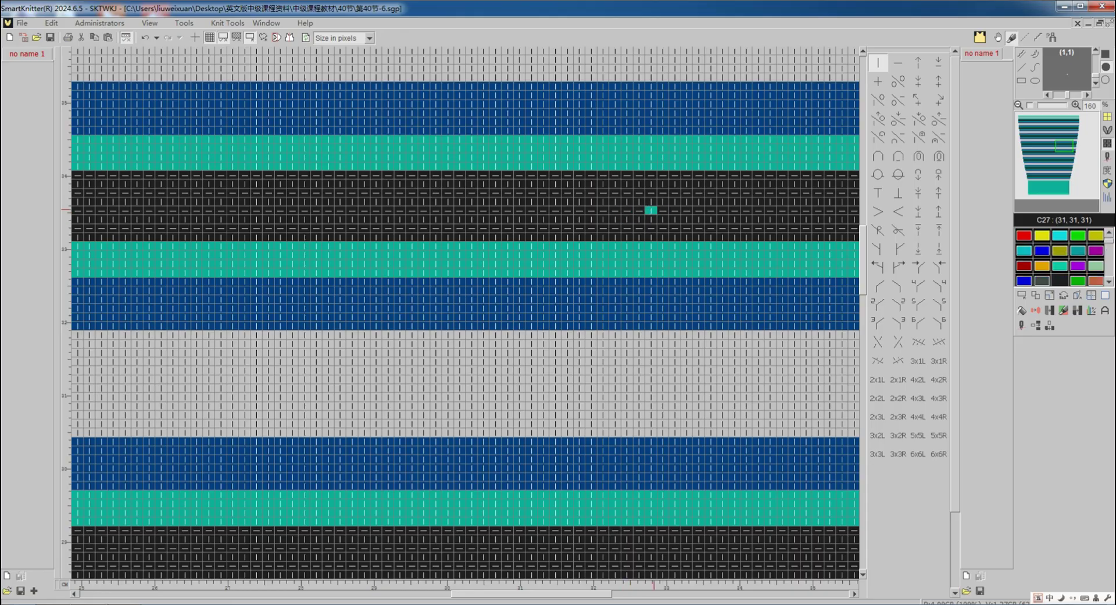
click(1063, 310)
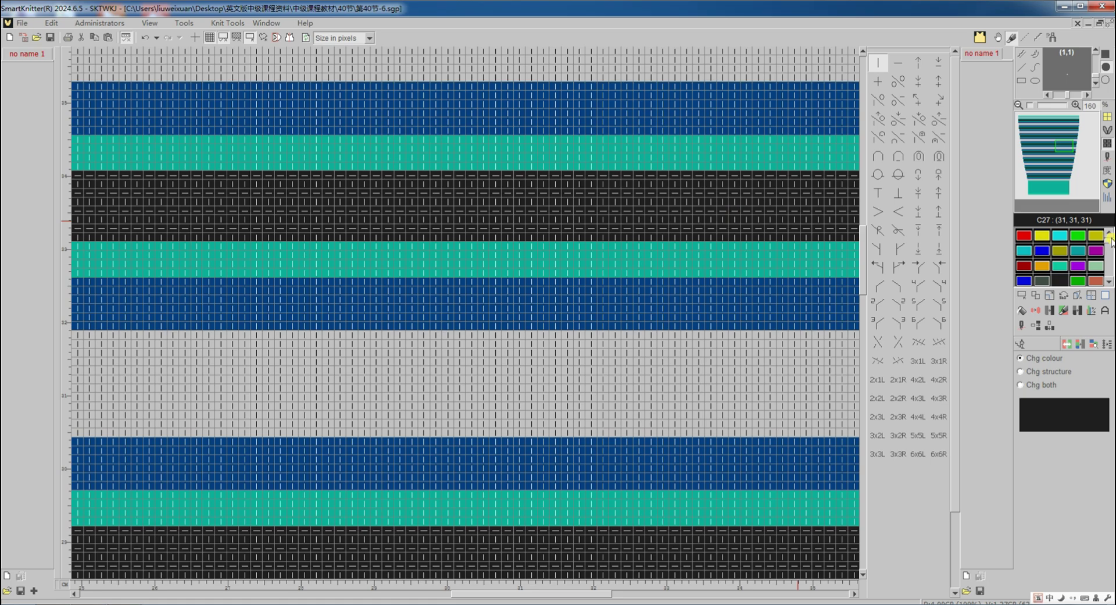
scroll(1109, 239, up, 2)
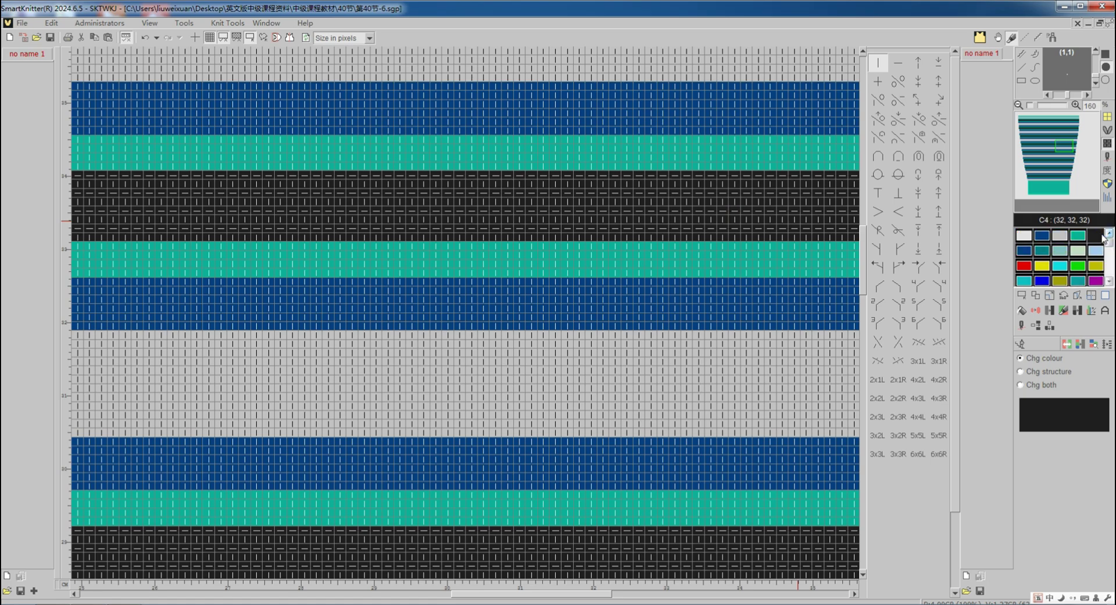
click(1072, 320)
click(1023, 297)
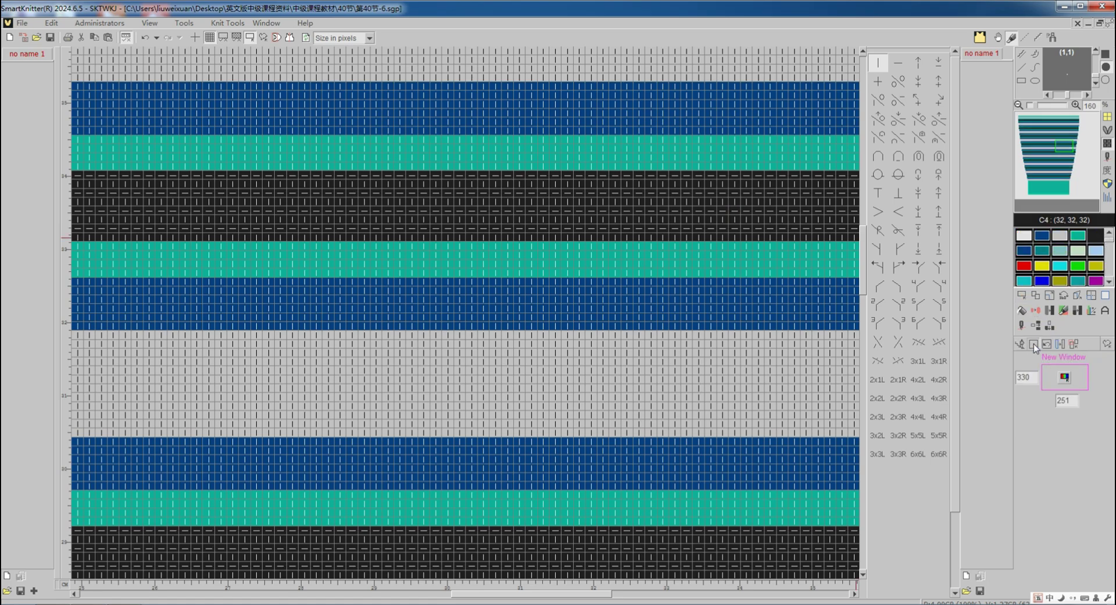
click(1034, 344)
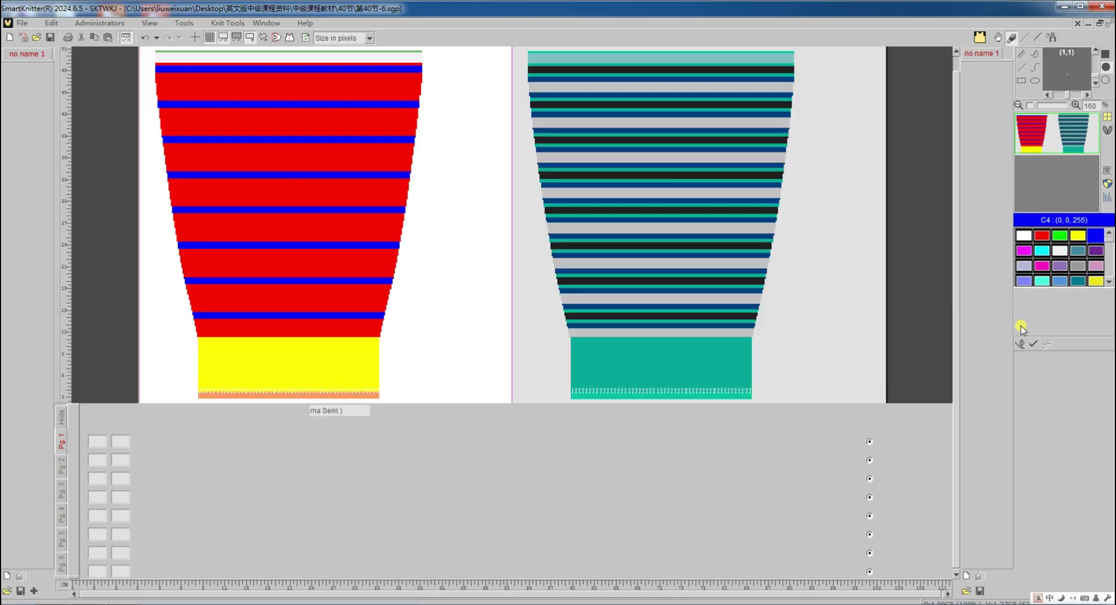
Assign Zone 4, Colour 4 to feeder 5, set its end position to the left side, and confirm the feeder setup.
click(721, 443)
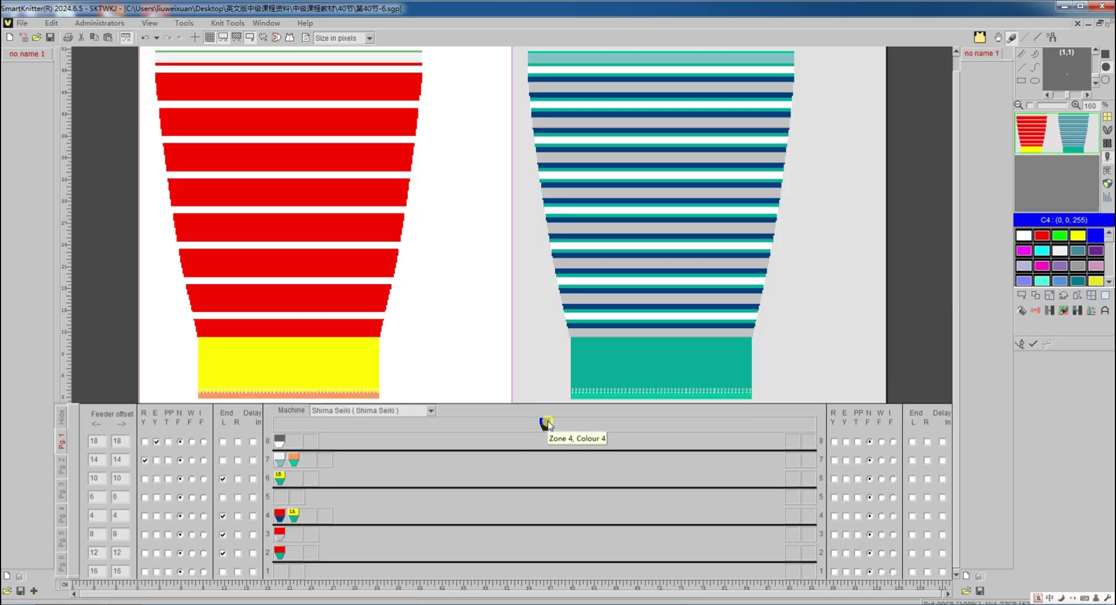
click(279, 497)
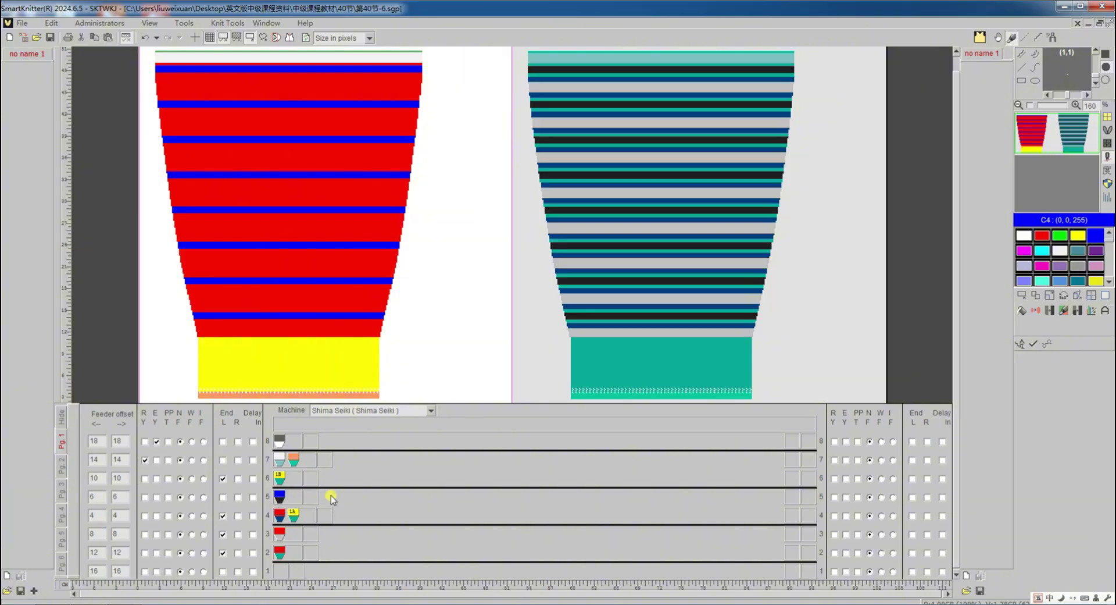
click(223, 497)
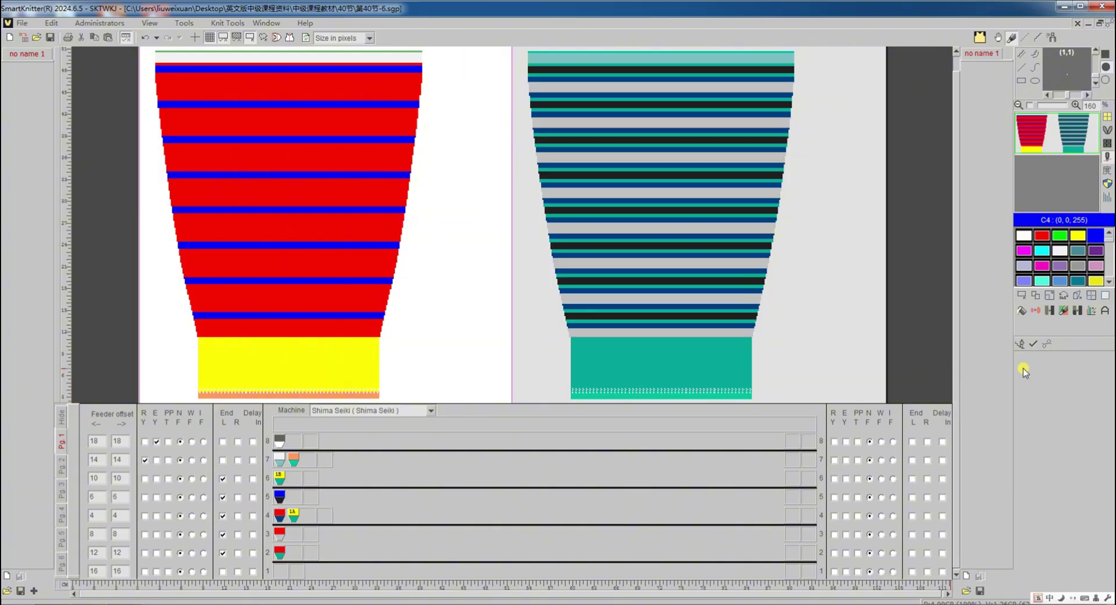
click(1028, 344)
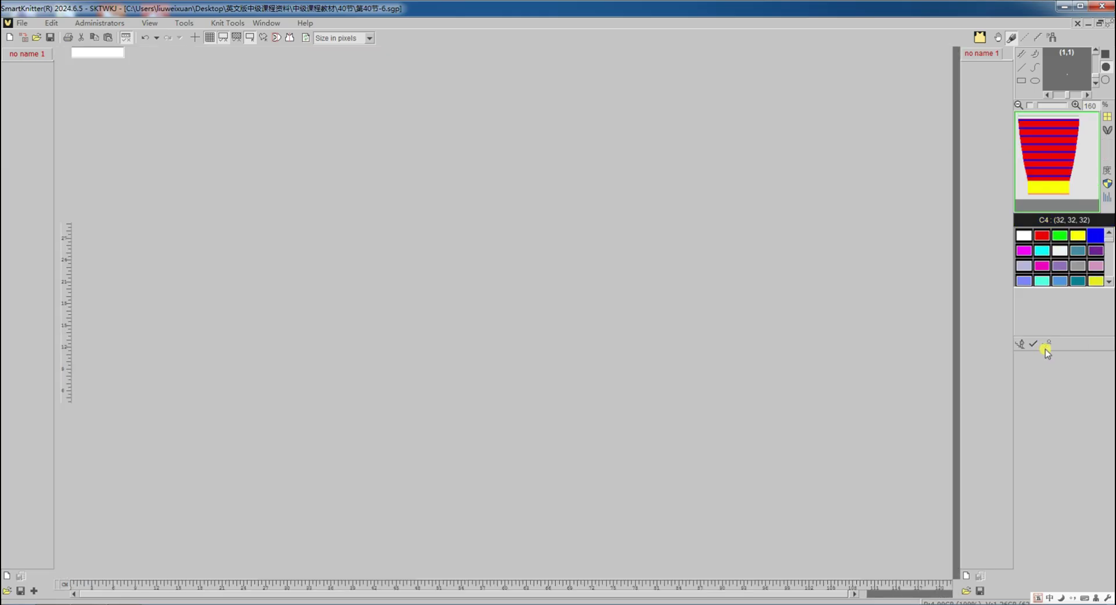
Translate the recoloured sleeve for the Shima Seiki SSG122 and examine the feeder order of its stripes and knot sections.
click(1047, 348)
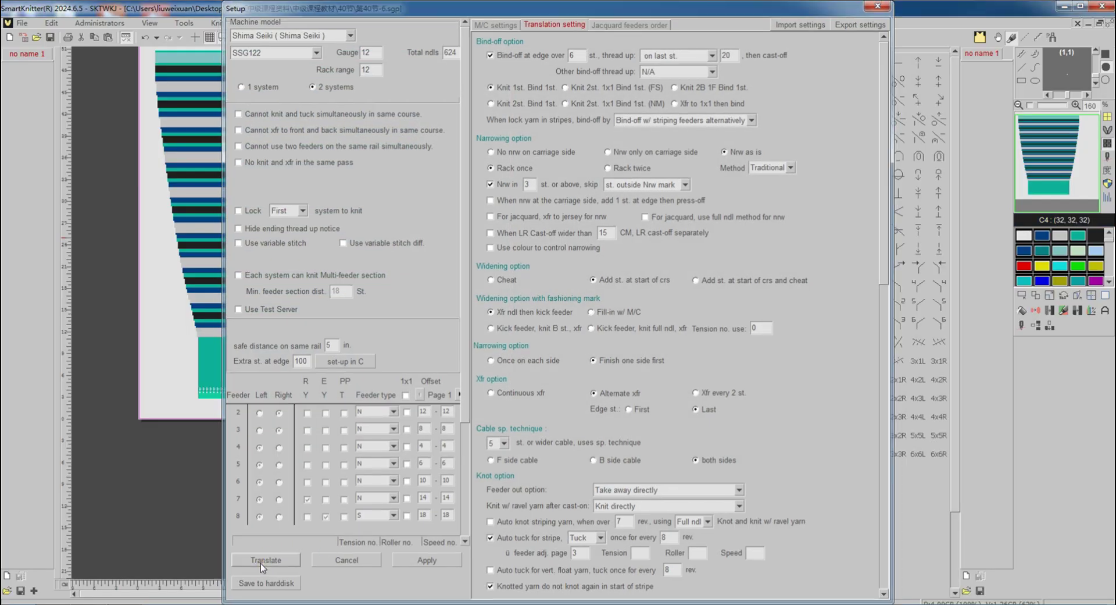
click(263, 560)
click(1013, 233)
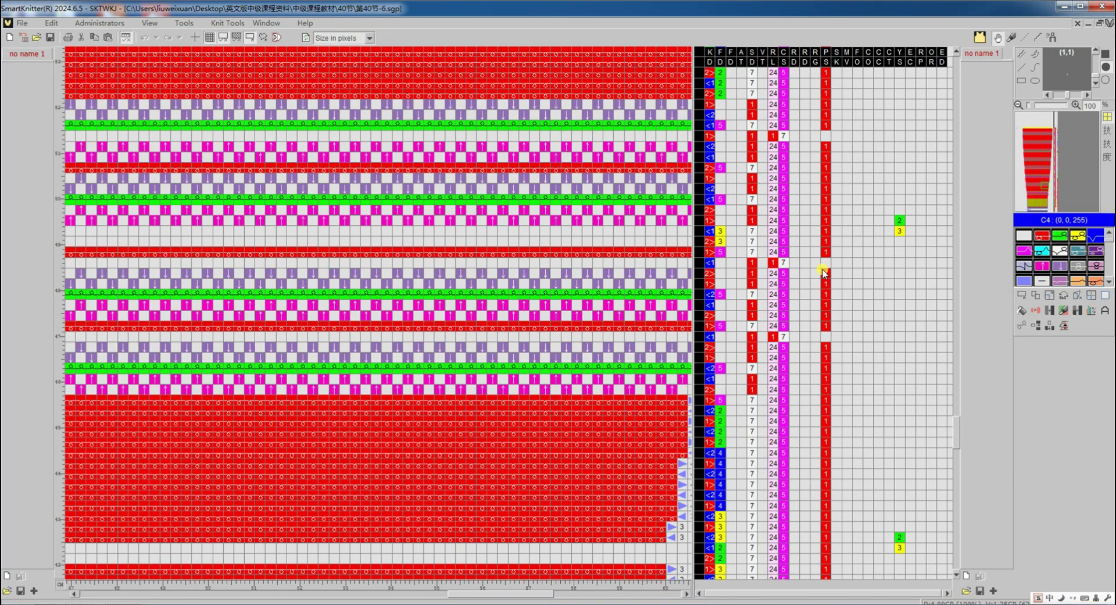
scroll(769, 277, up, 4)
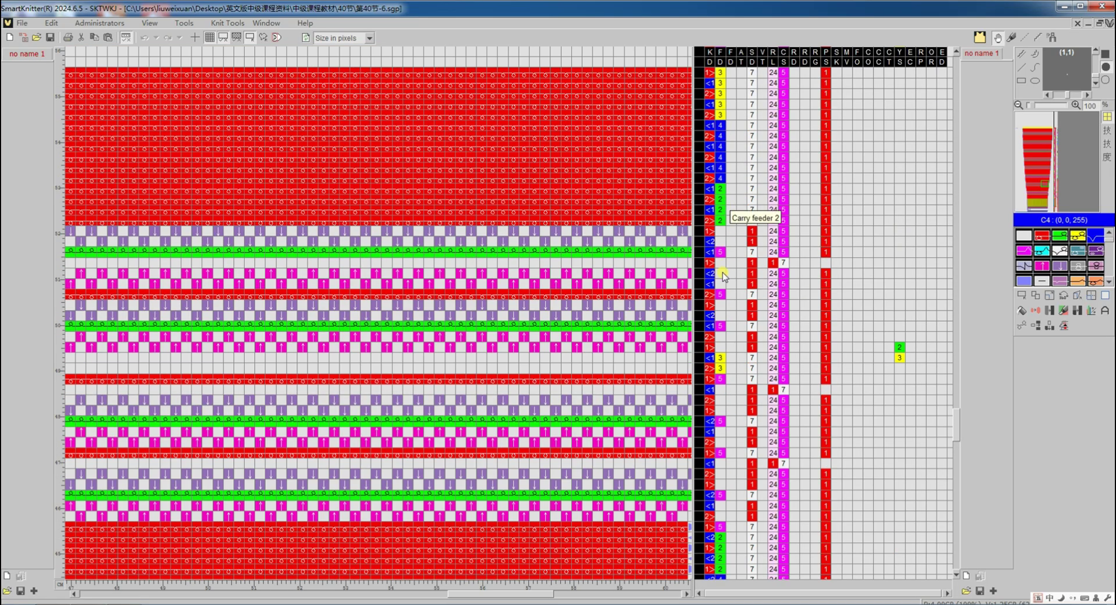
scroll(720, 151, up, 4)
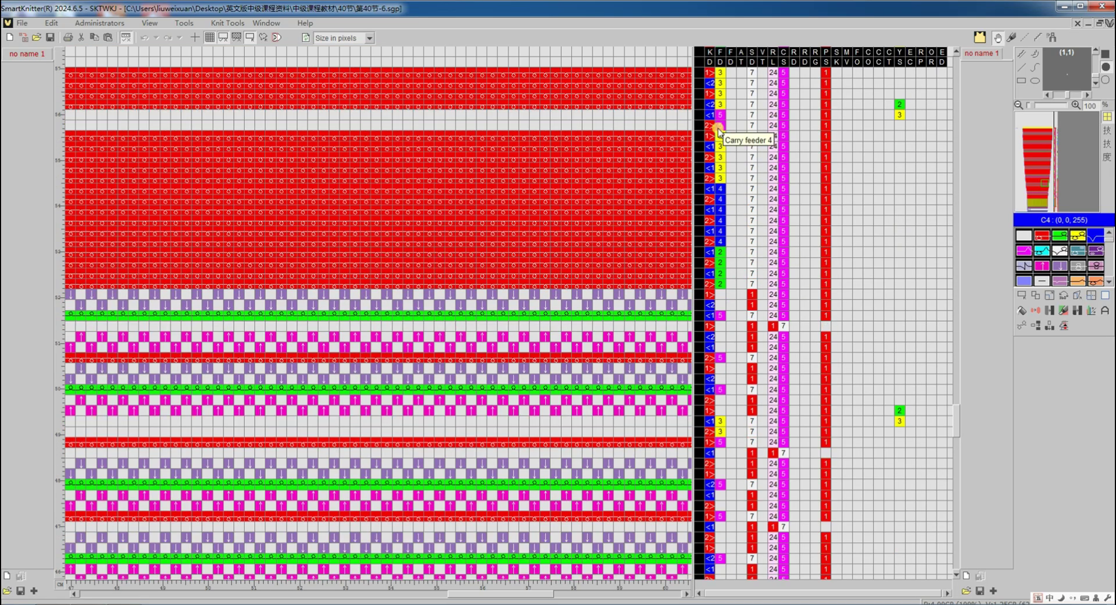
scroll(720, 150, up, 4)
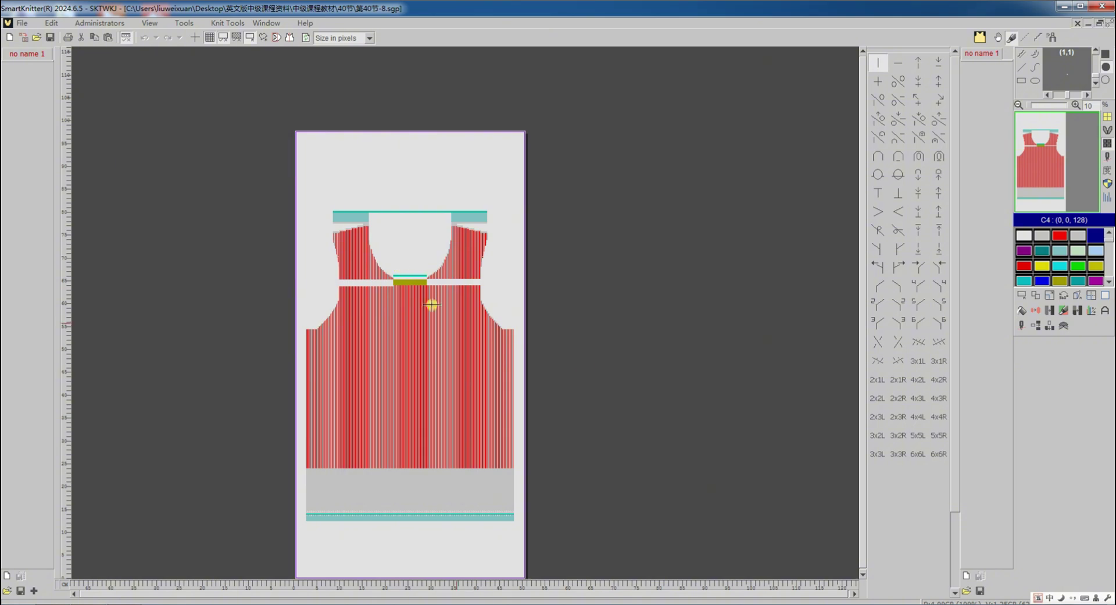
Open the feeder setup of 第40节-8.sgp and check the main zone's 2-colour jacquard style, Float backing.
click(1018, 329)
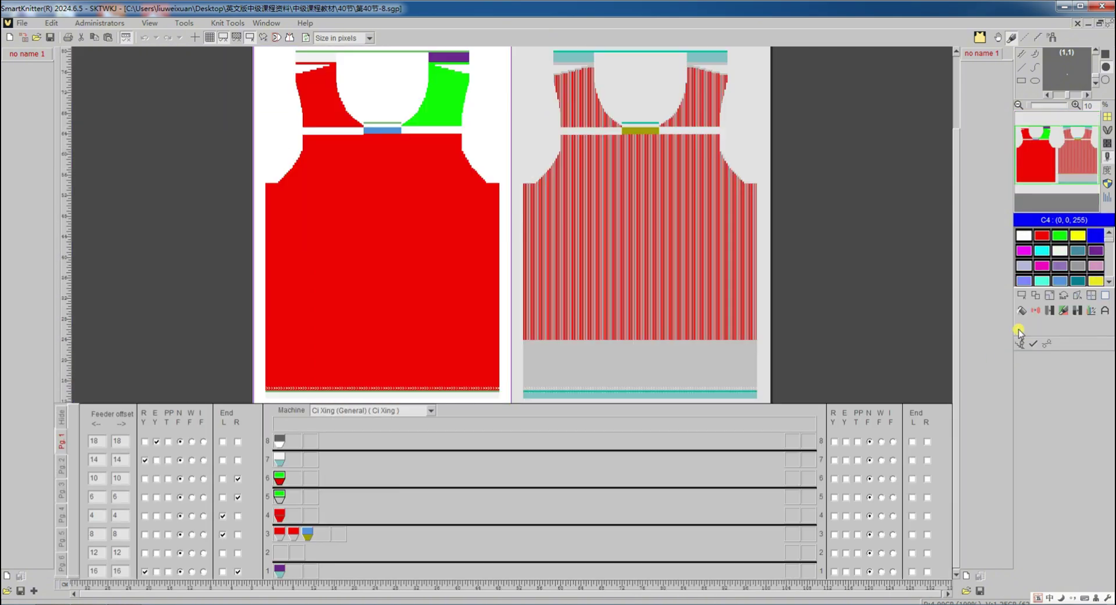
right_click(410, 262)
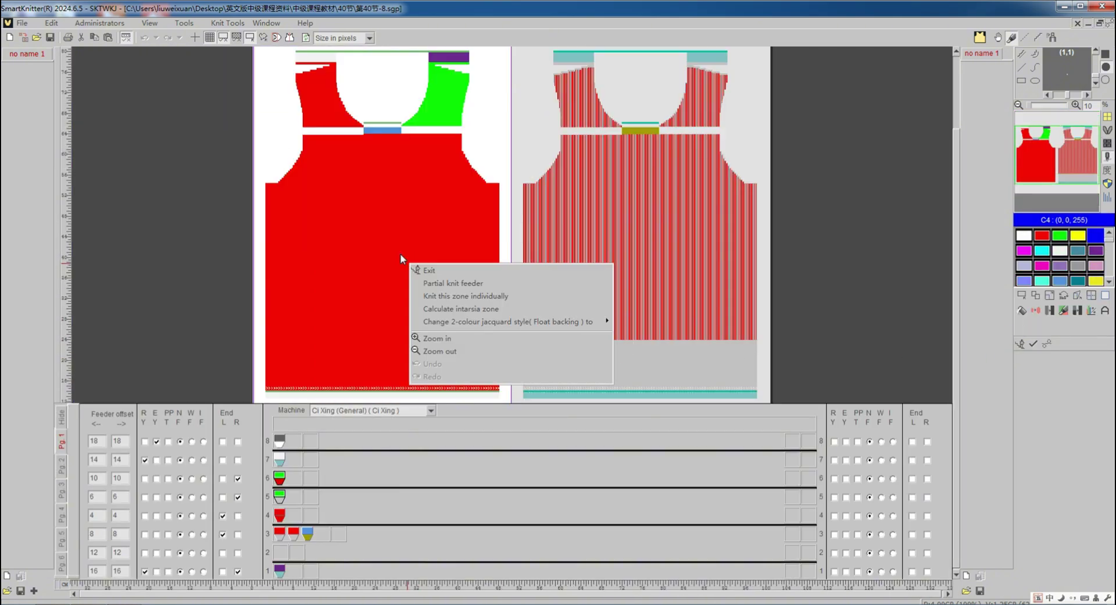
mouse_move(486, 323)
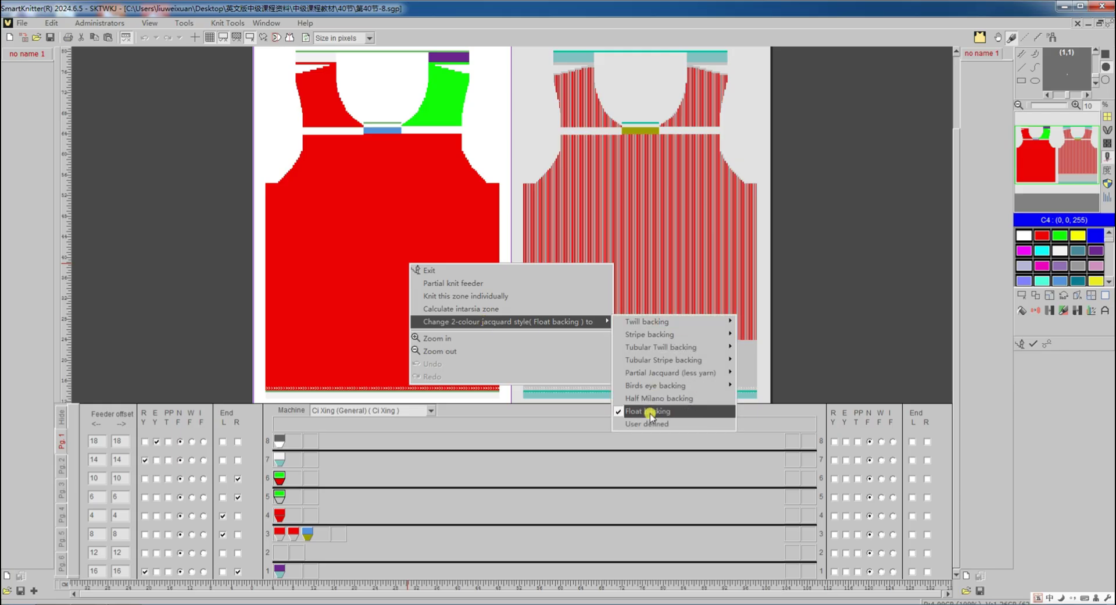
Translate the vertically striped garment for the Ci Xing GE2-52C and examine the feeders in both shoulders' partial-knit rows.
click(1046, 344)
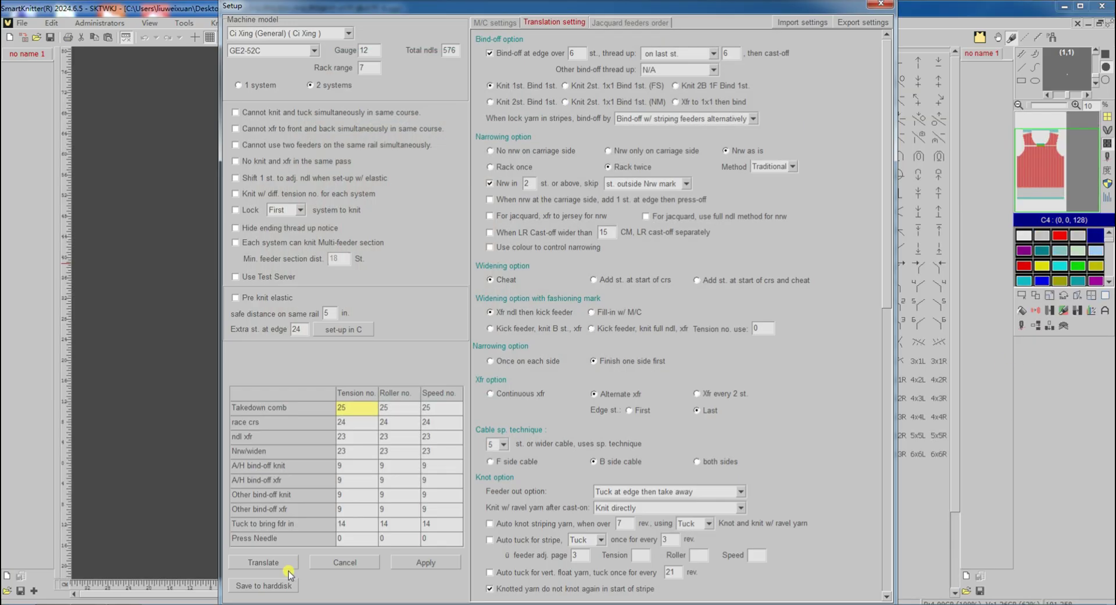
click(287, 567)
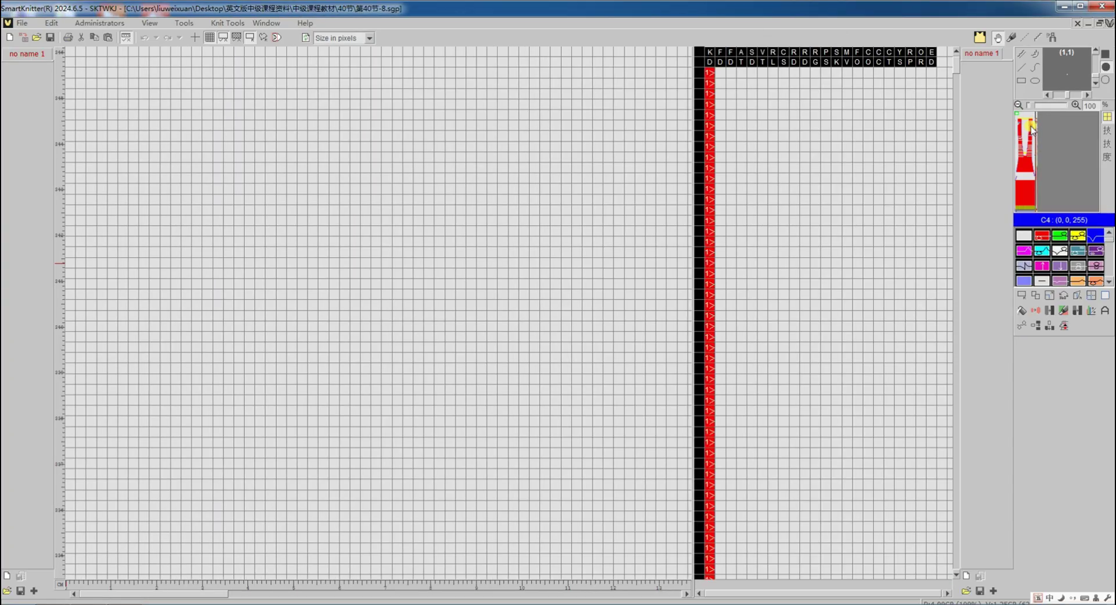
scroll(546, 267, up, 10)
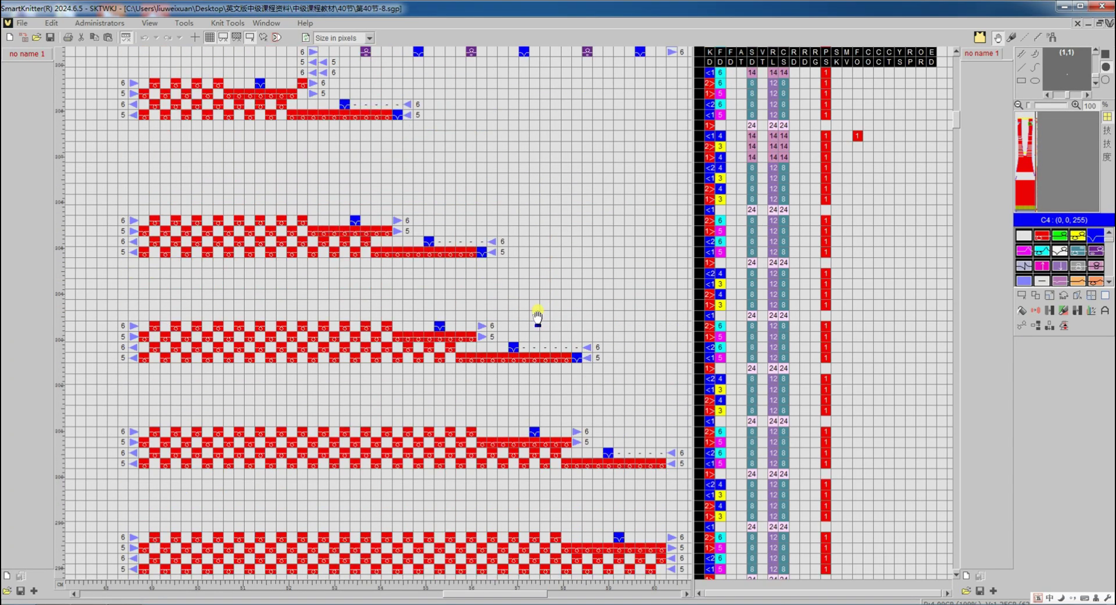
scroll(380, 266, up, 10)
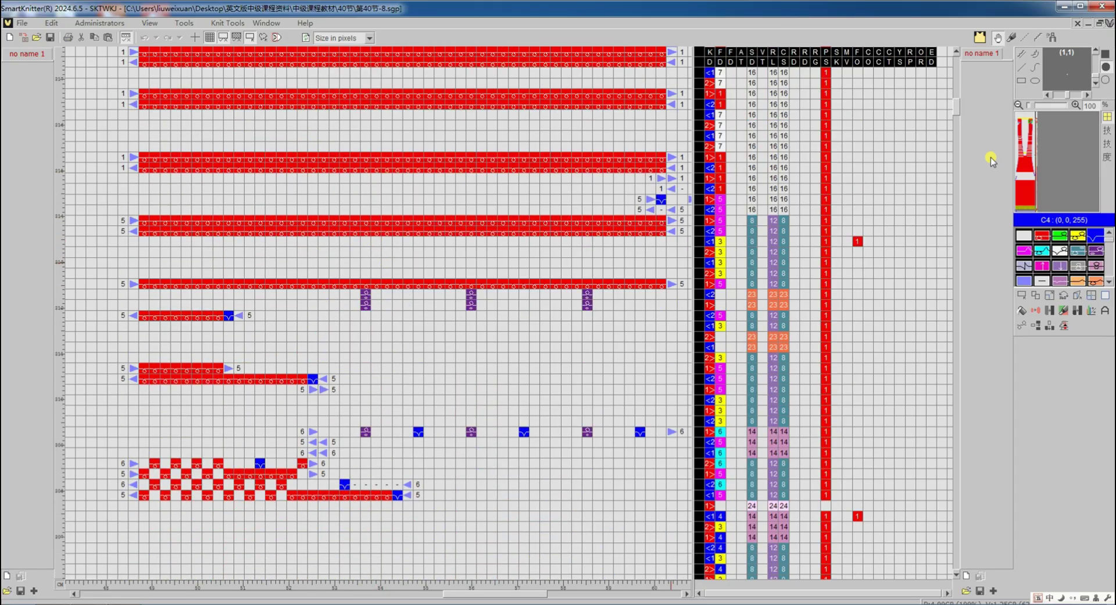
click(1022, 130)
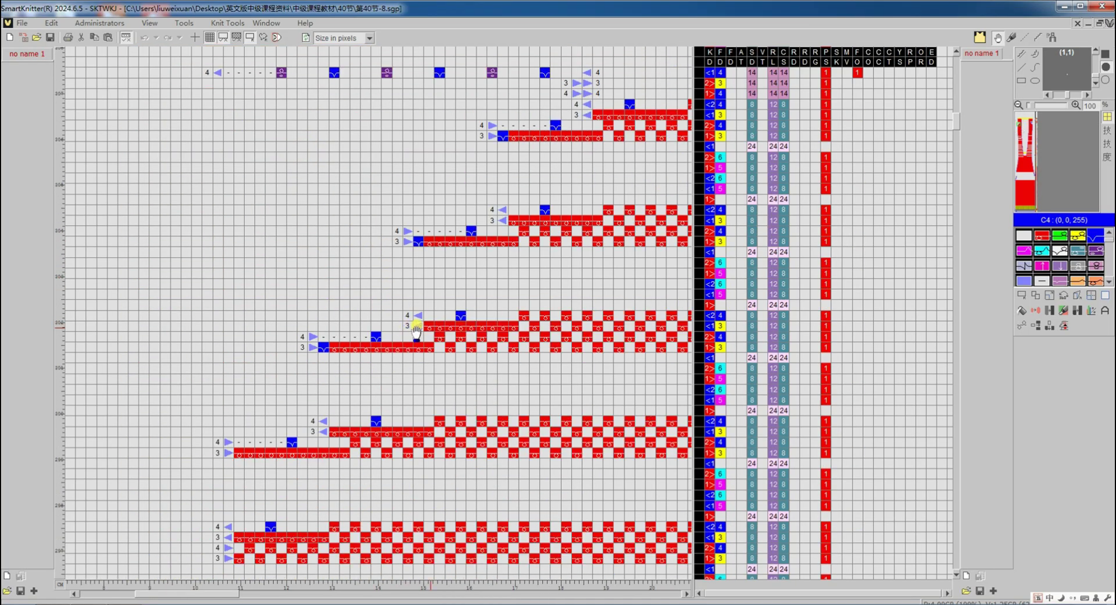
Insert one blank horizontal line within the grey rows above the shoulders of the vertically striped garment pattern.
scroll(606, 204, up, 4)
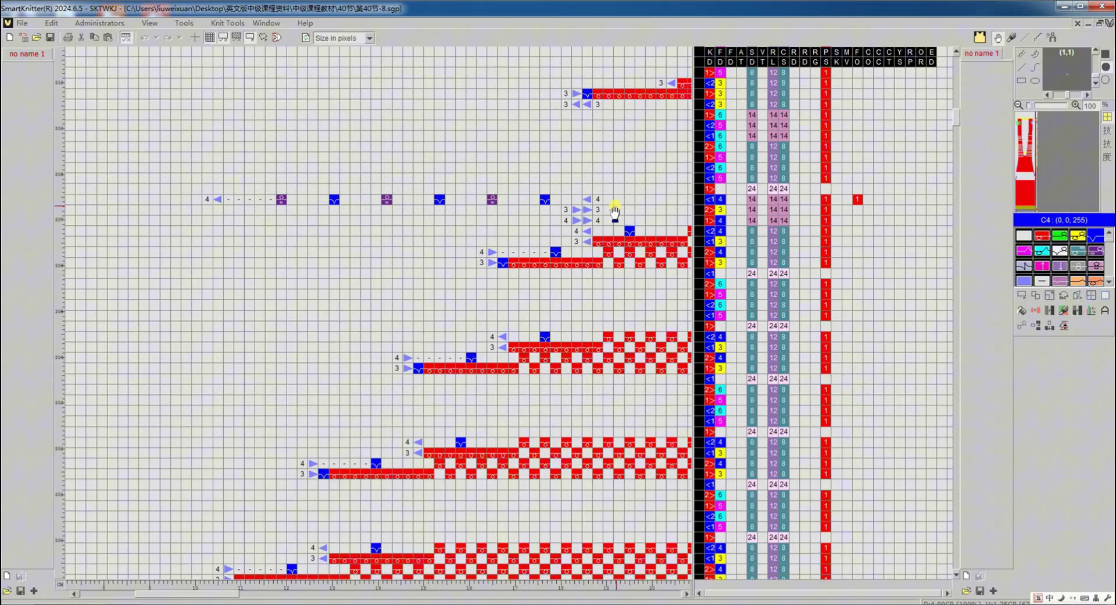
double_click(619, 243)
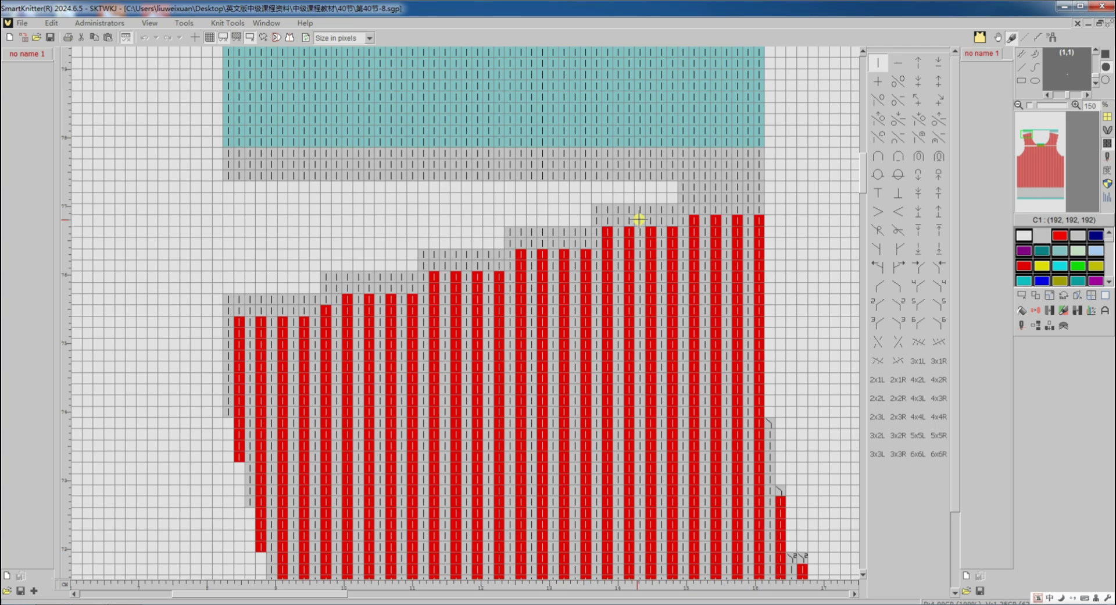
click(631, 228)
click(1037, 326)
click(655, 165)
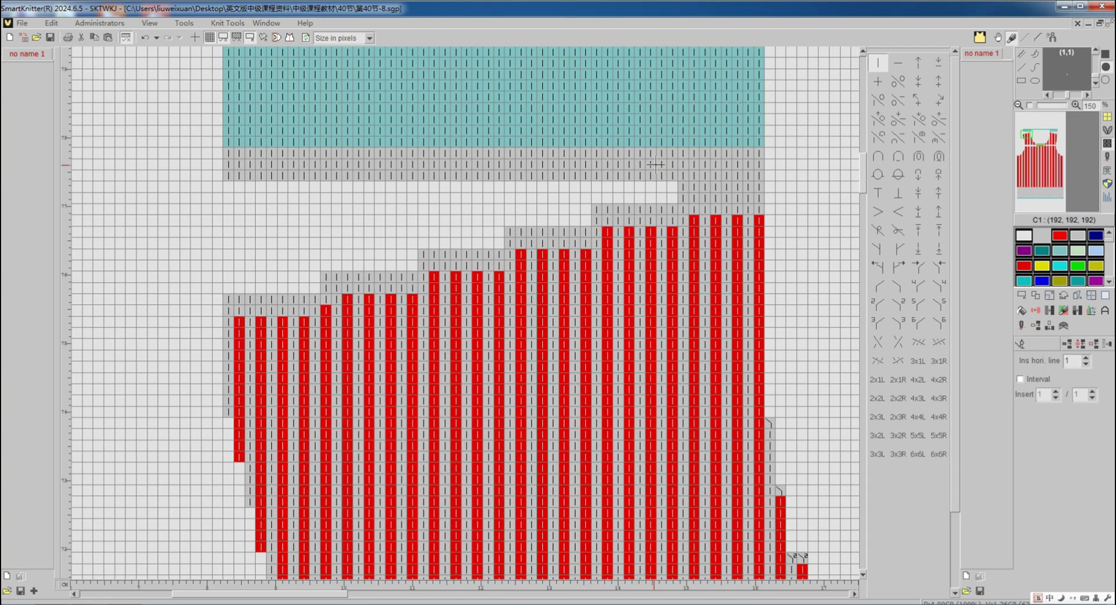
click(1019, 347)
click(1022, 296)
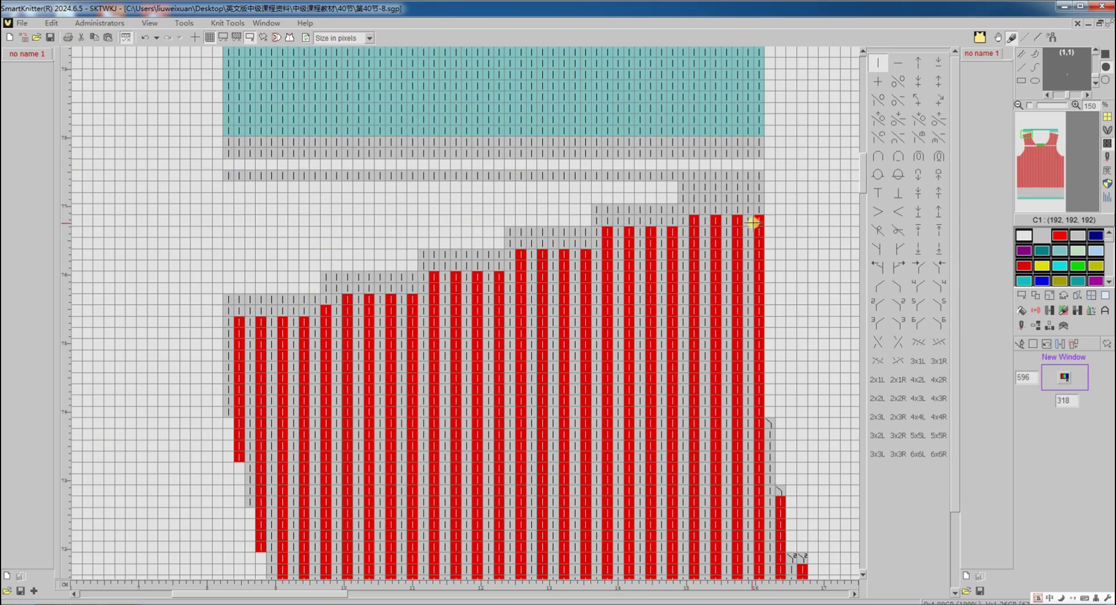
Fill the solid grey top rows of both shoulders with the two-stitch grey-and-red stripe repeat copied from the garment.
click(752, 222)
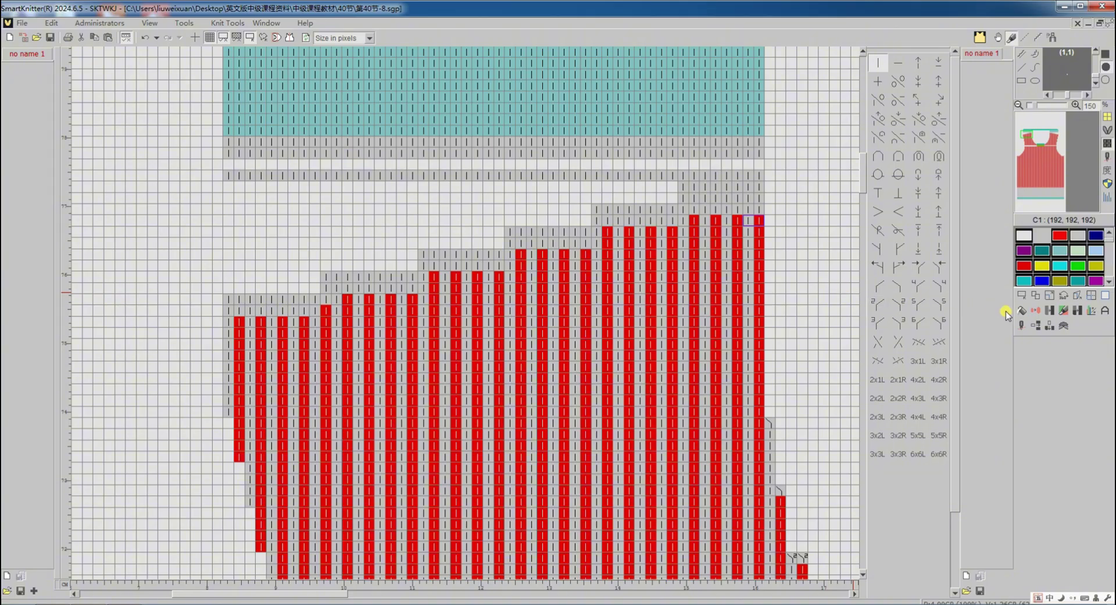
click(1021, 311)
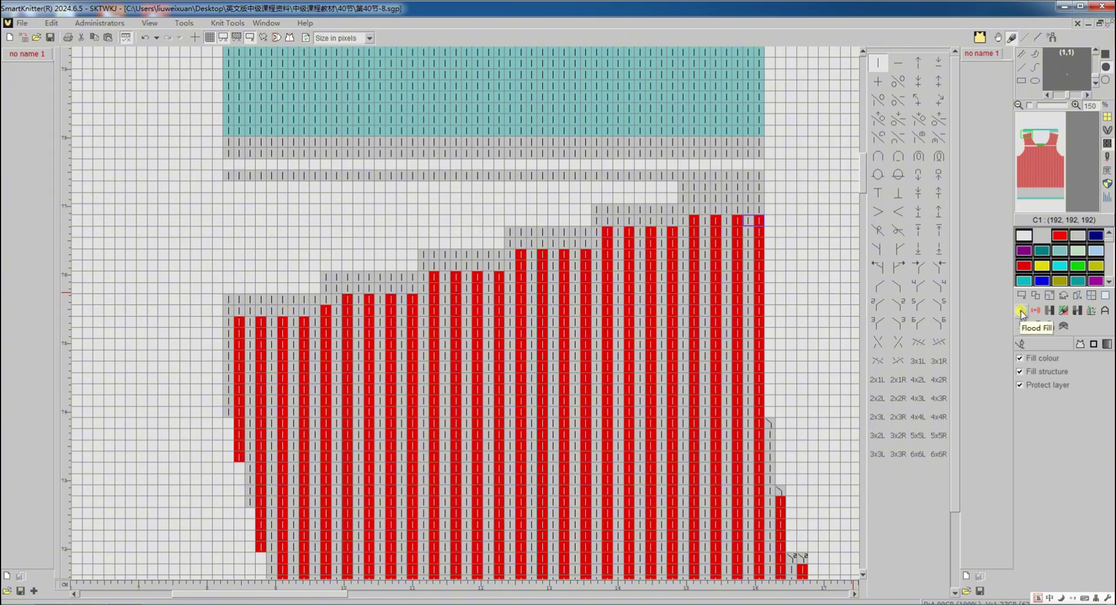
click(1079, 344)
click(761, 211)
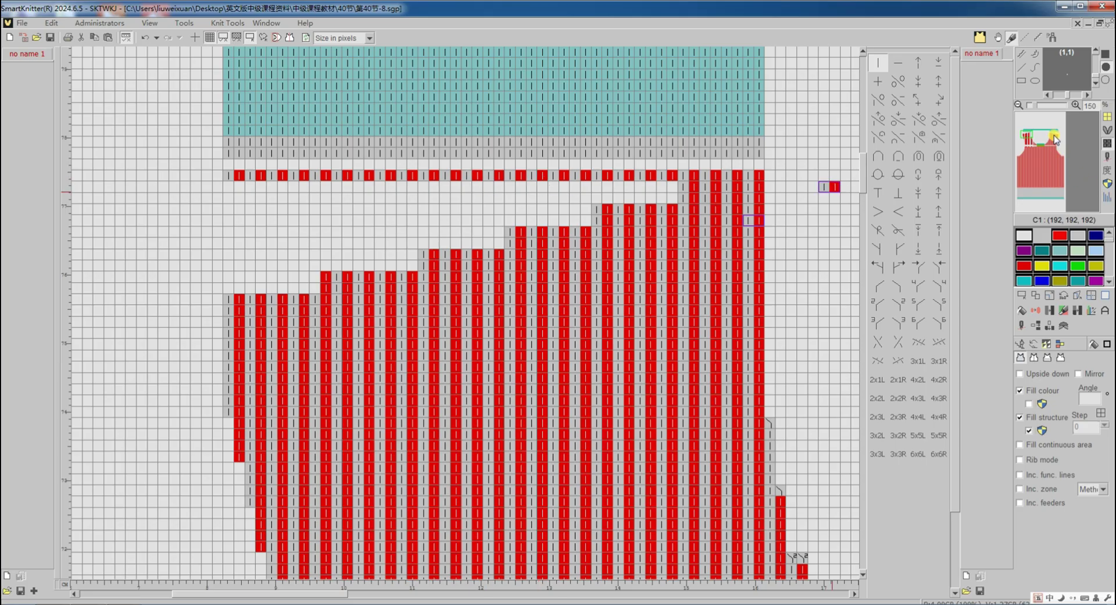
click(1057, 140)
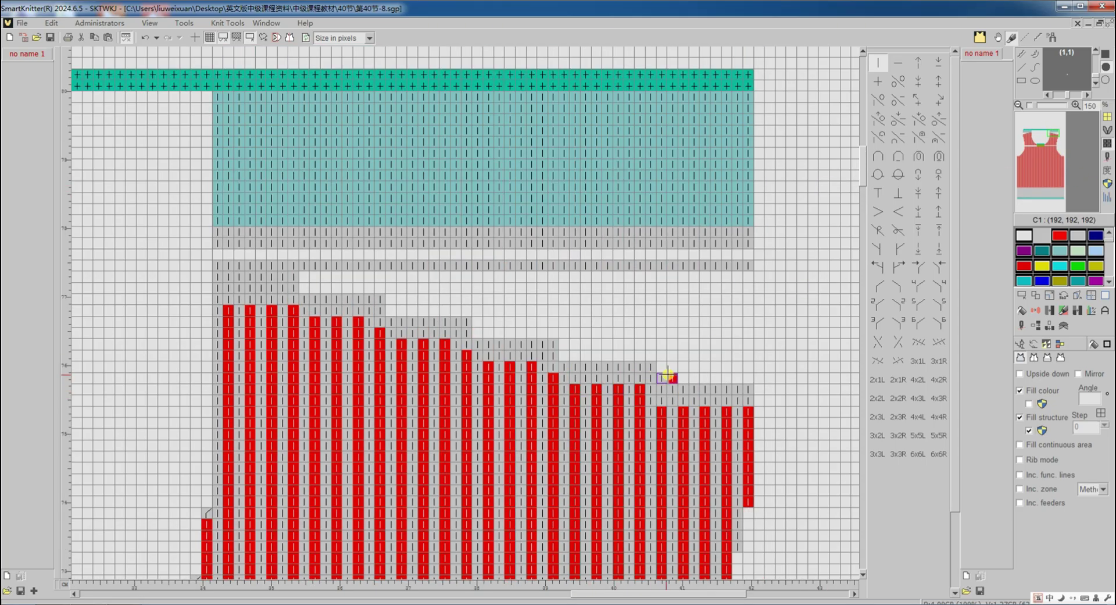
click(633, 381)
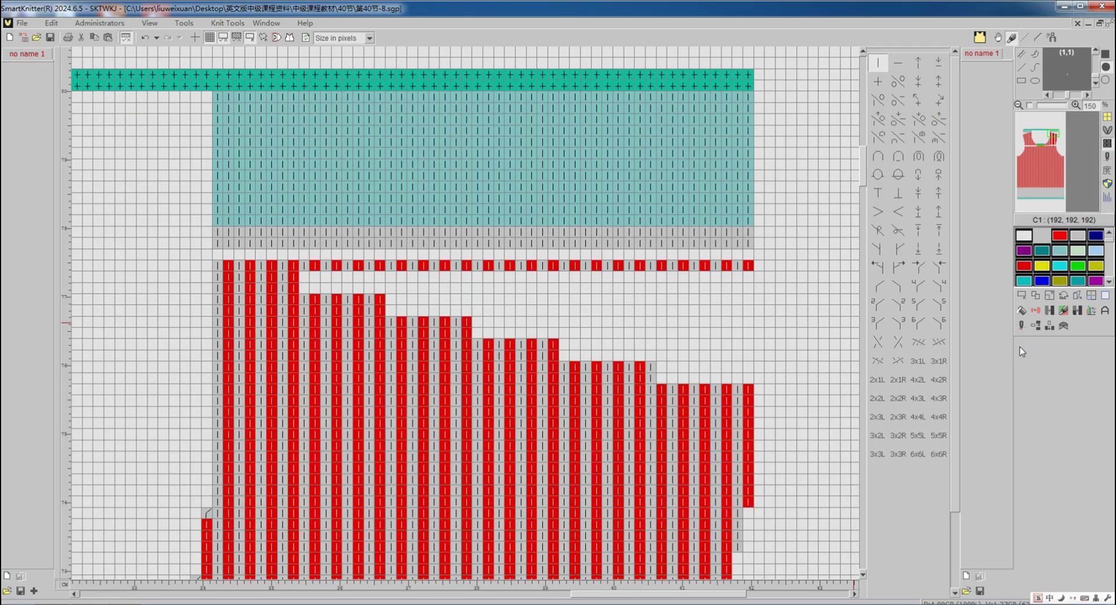
Review the garment's feeder layer and check the 2-colour jacquard style of the body and green shoulder zones in the feeder setup.
click(1107, 157)
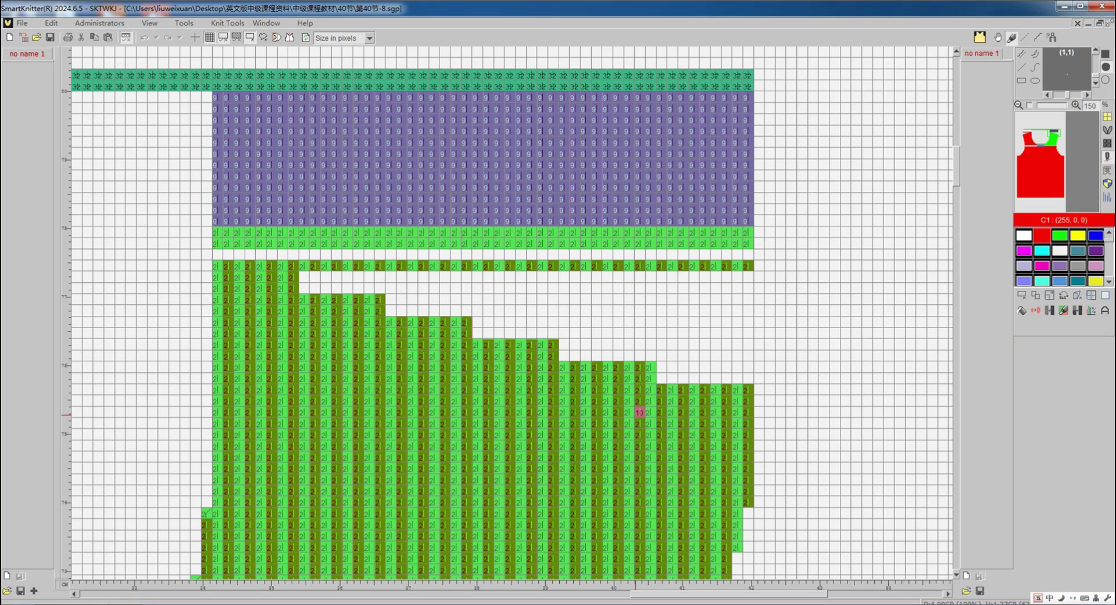
scroll(640, 412, down, 5)
scroll(620, 414, down, 5)
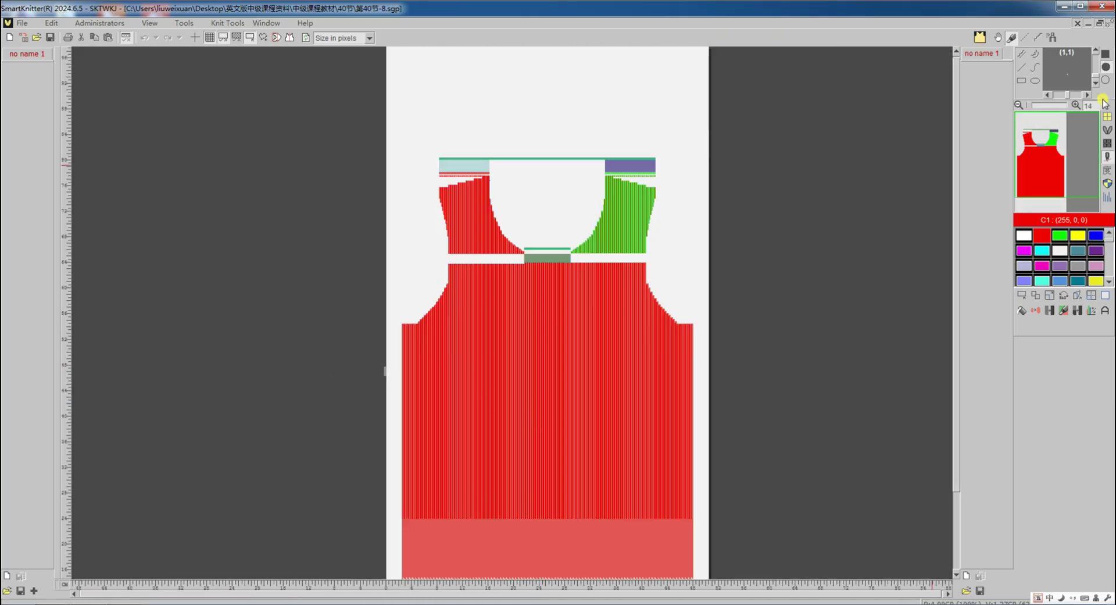
click(1109, 144)
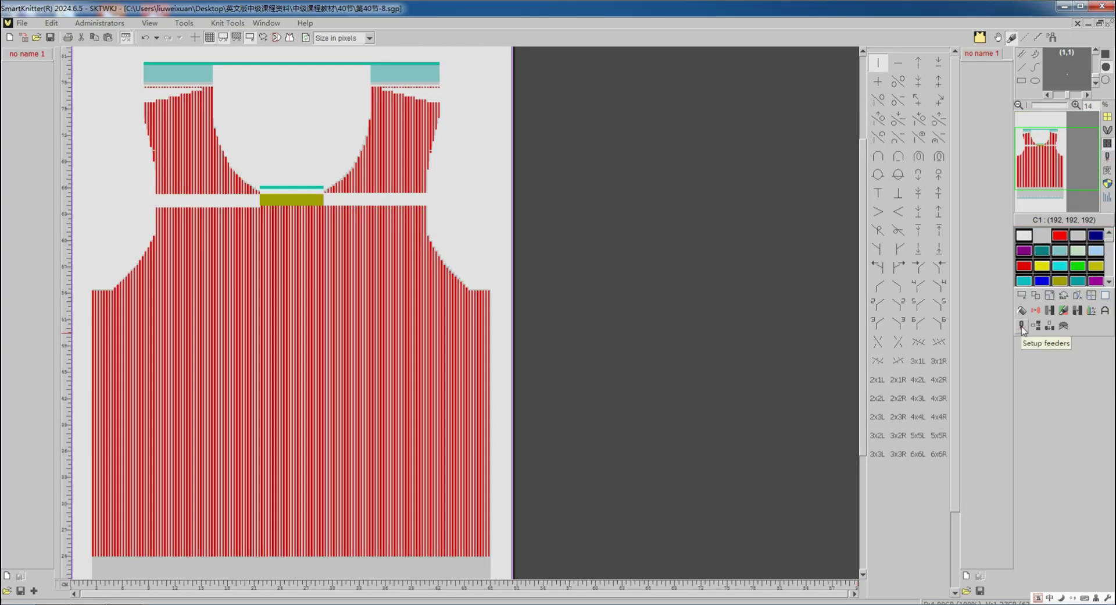
click(1024, 327)
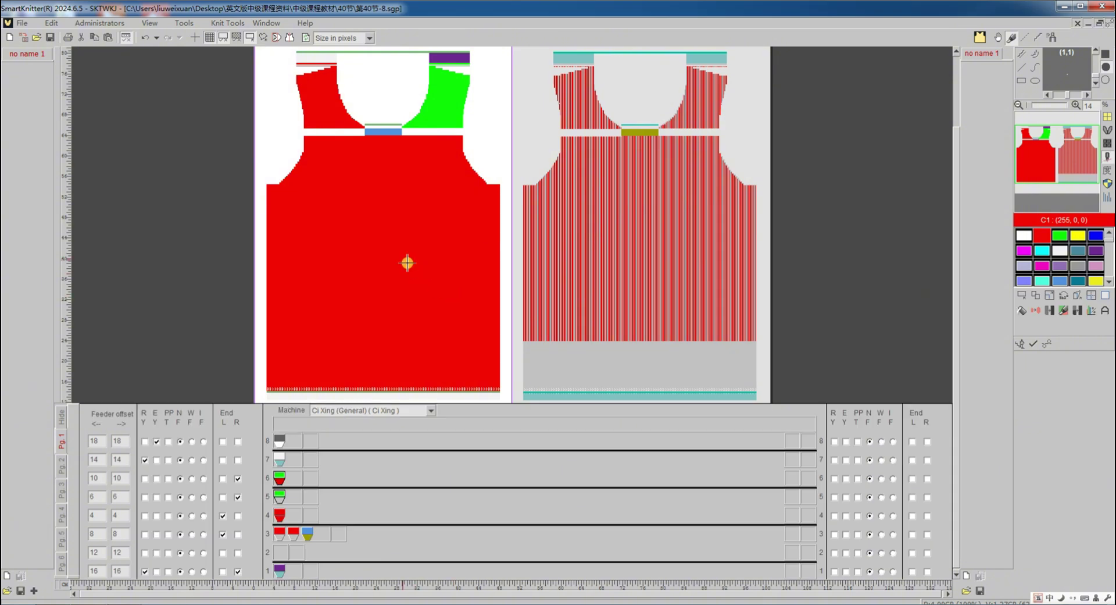
right_click(372, 222)
mouse_move(466, 281)
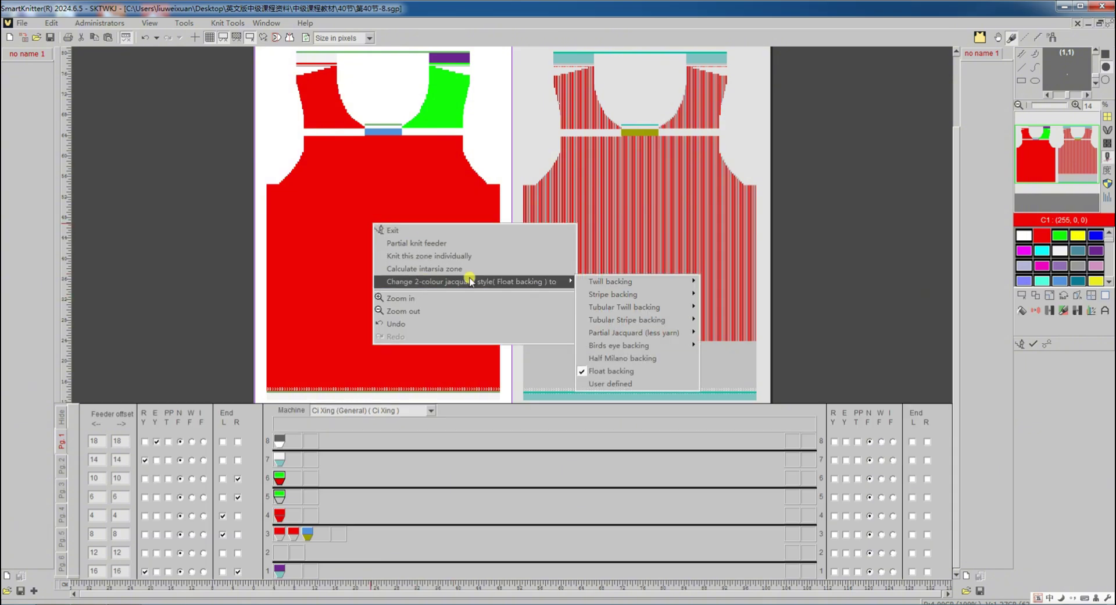
click(452, 102)
right_click(450, 101)
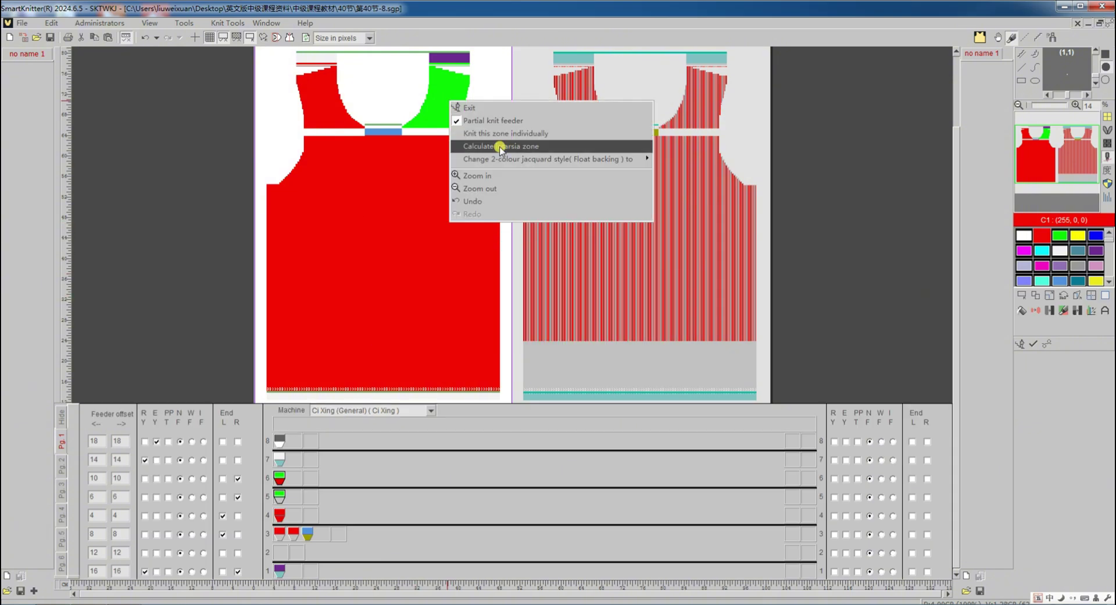
mouse_move(498, 160)
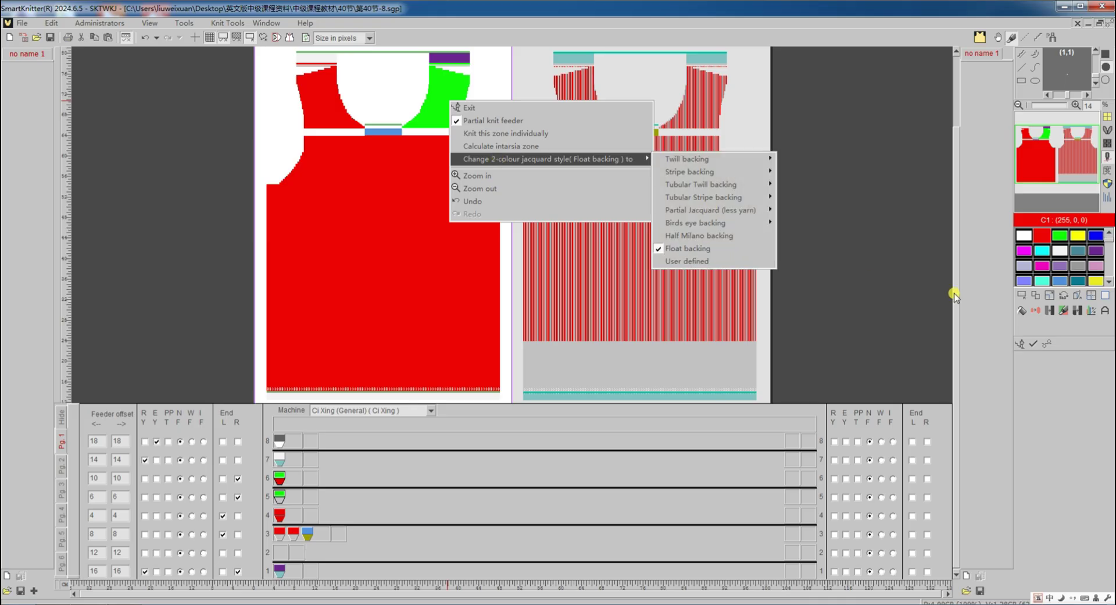
Translate the restriped garment for the Ci Xing GE2-52C and examine the feeders in both shoulders' partial-knit rows.
click(1046, 343)
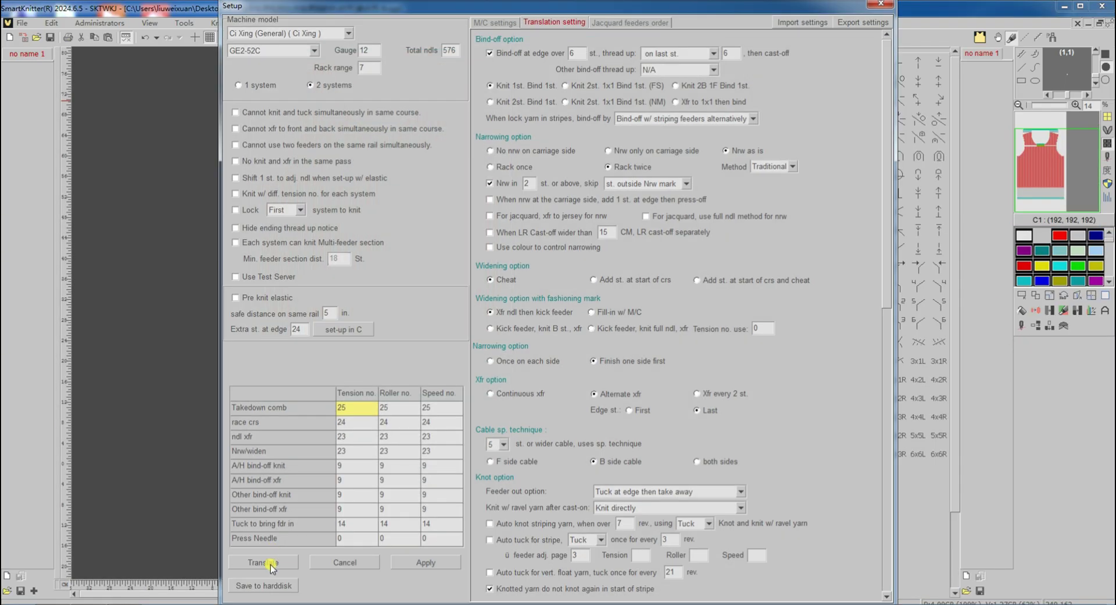
click(270, 562)
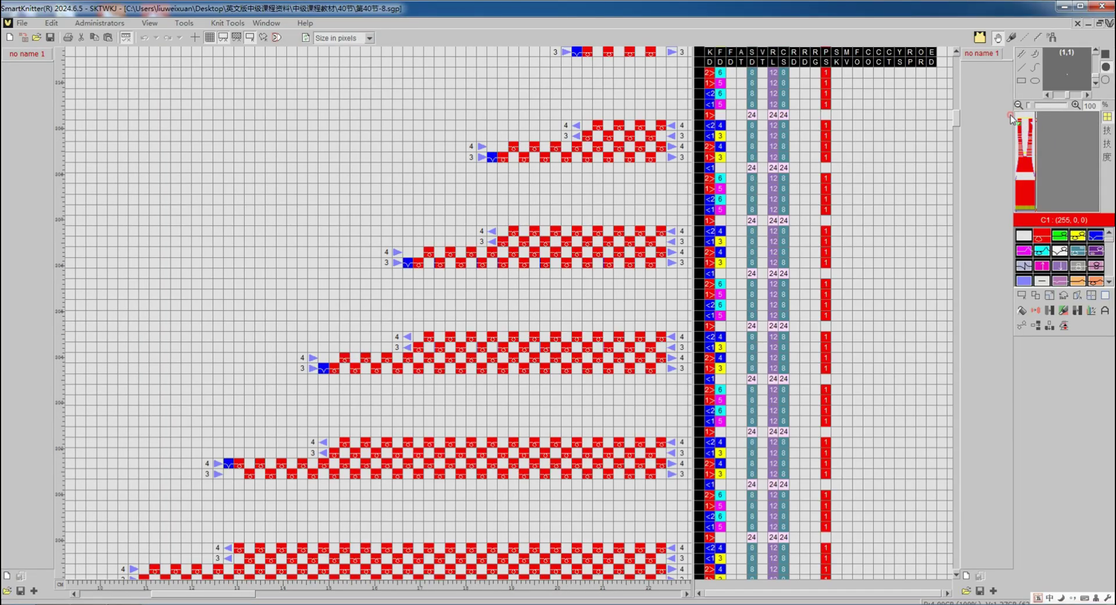
scroll(589, 282, down, 2)
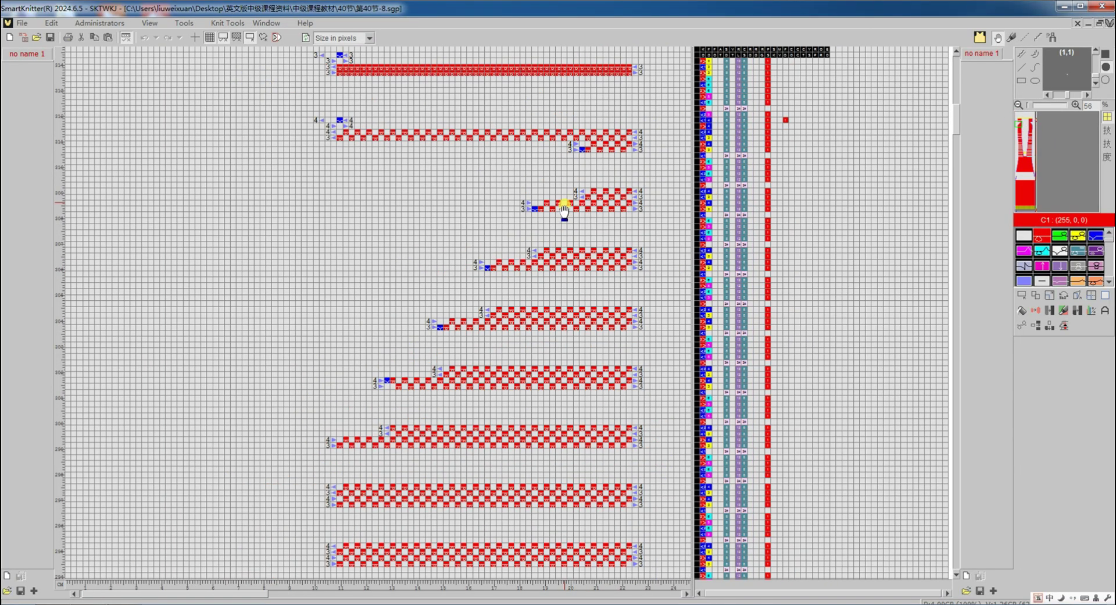
scroll(600, 247, right, 6)
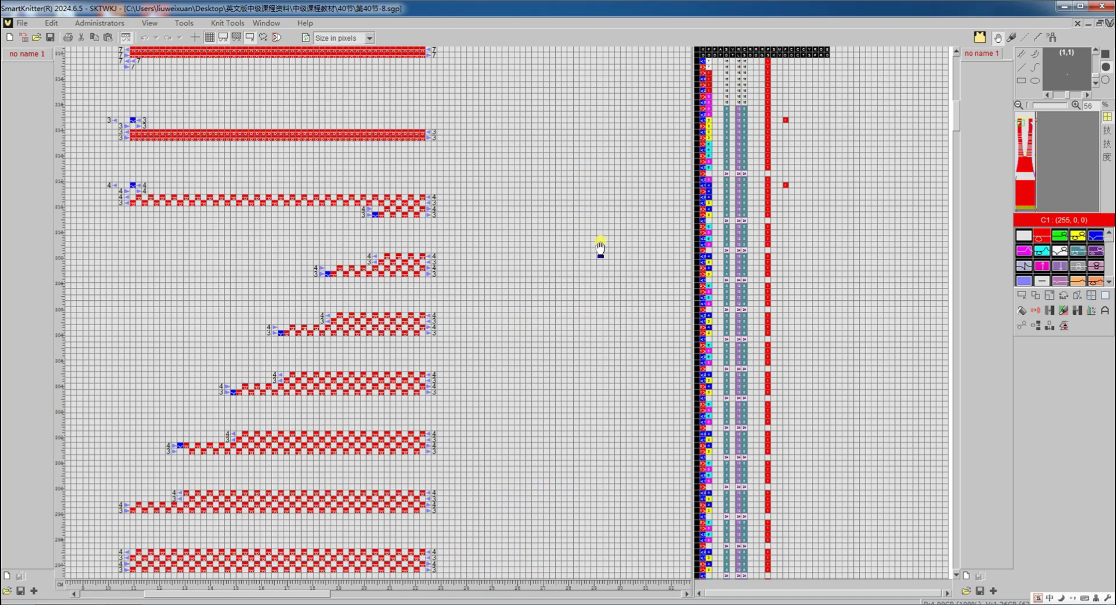
scroll(390, 258, left, 1)
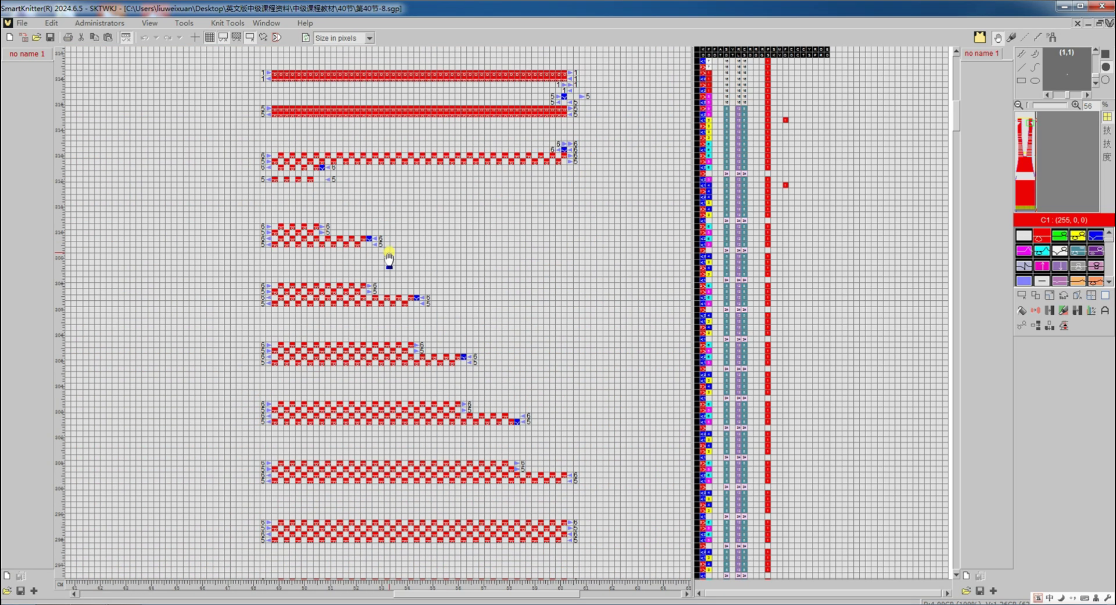
scroll(378, 299, down, 1)
scroll(372, 303, up, 2)
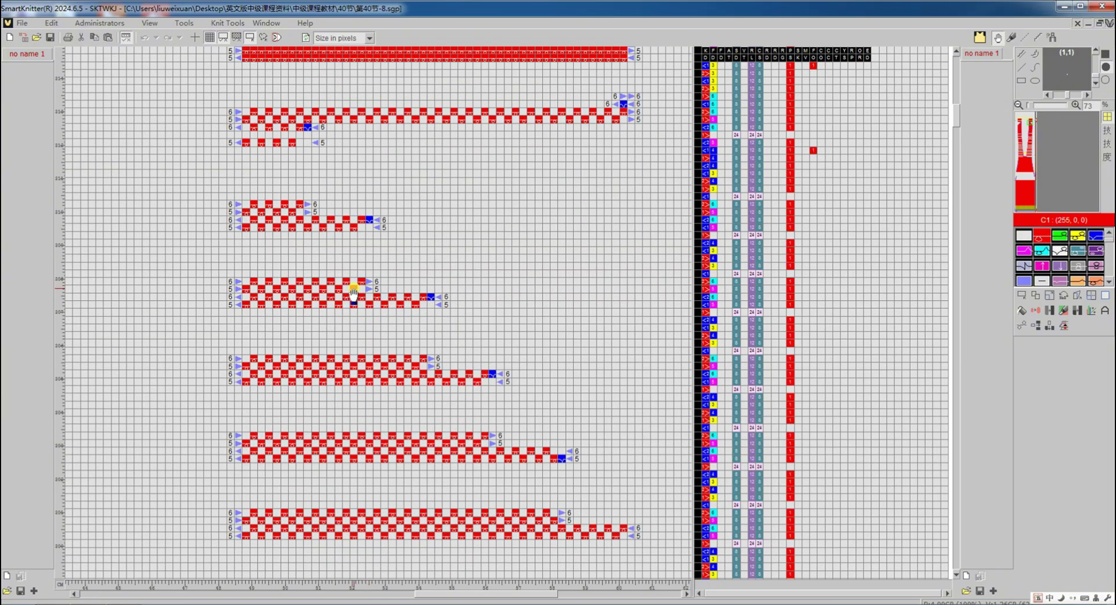
Switch to 第40节-7.sgp and check the main red zone's 3-colour jacquard style in the feeder setup.
key(ctrl+Tab)
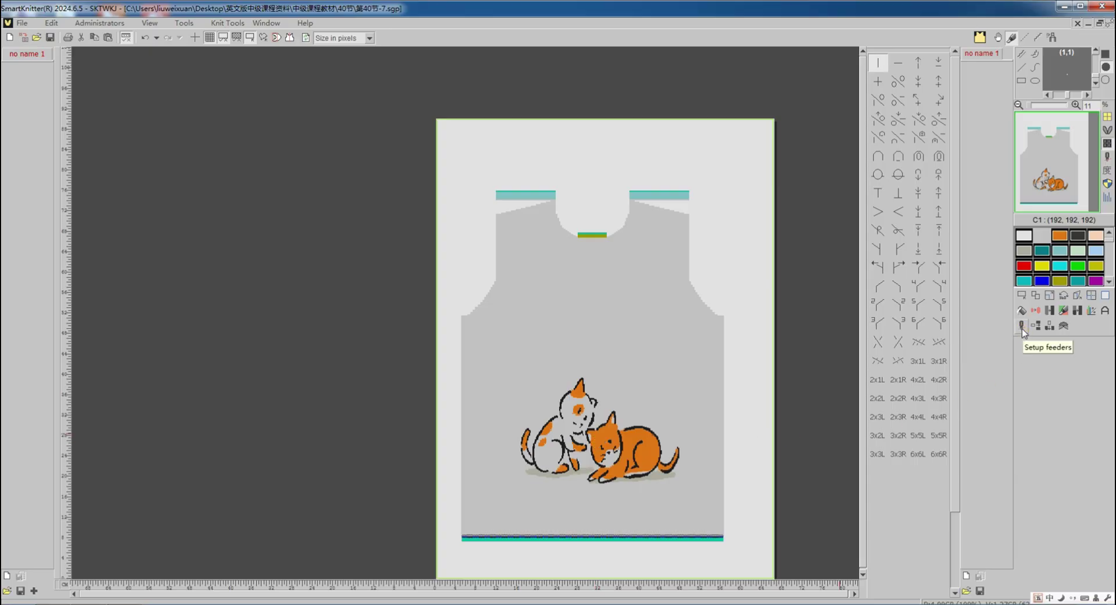
click(1022, 329)
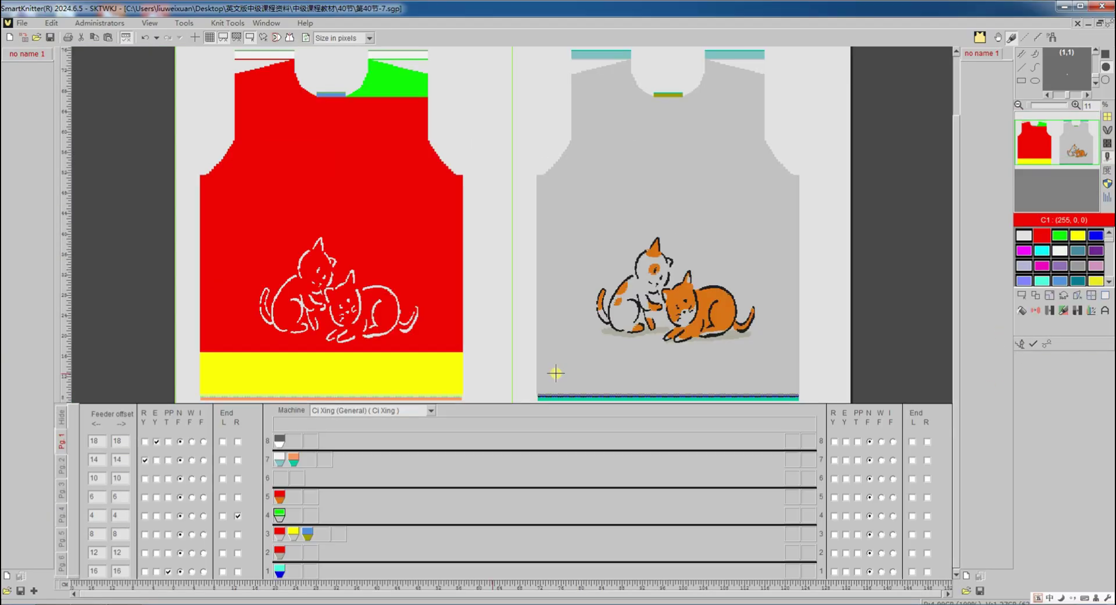
right_click(372, 245)
mouse_move(423, 307)
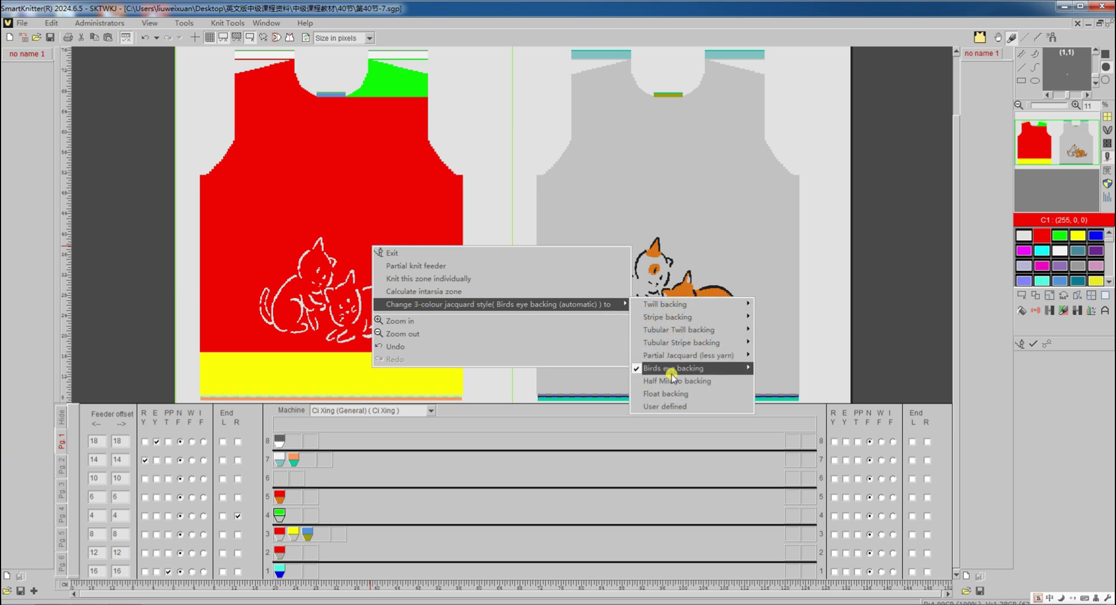
mouse_move(672, 372)
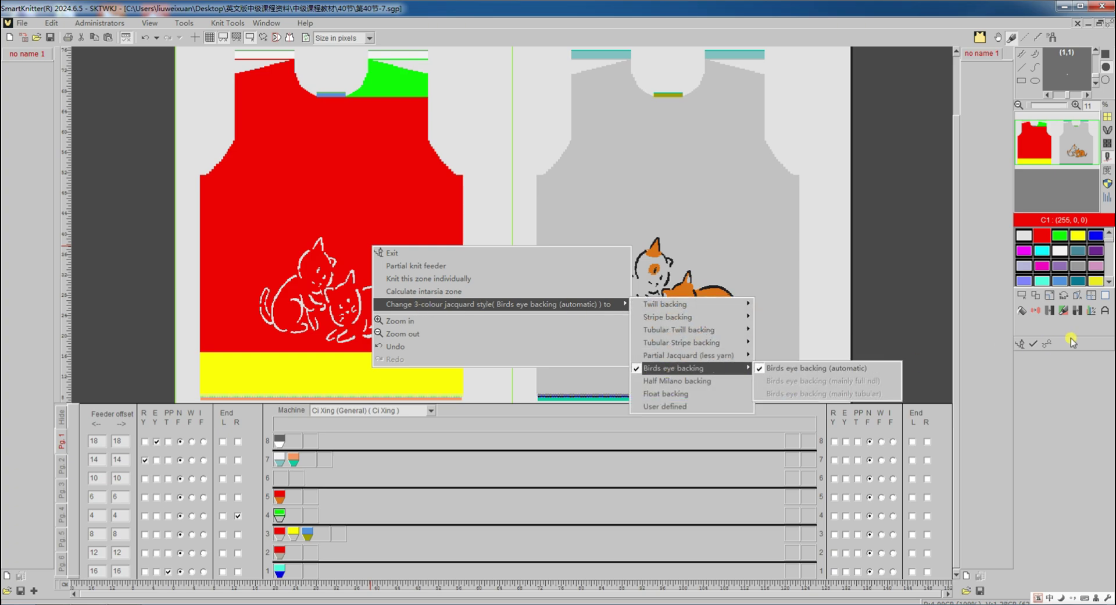
Translate the cat jacquard garment for the Ci Xing GE2-52C and examine the feeder passes around the cat motif.
click(1049, 344)
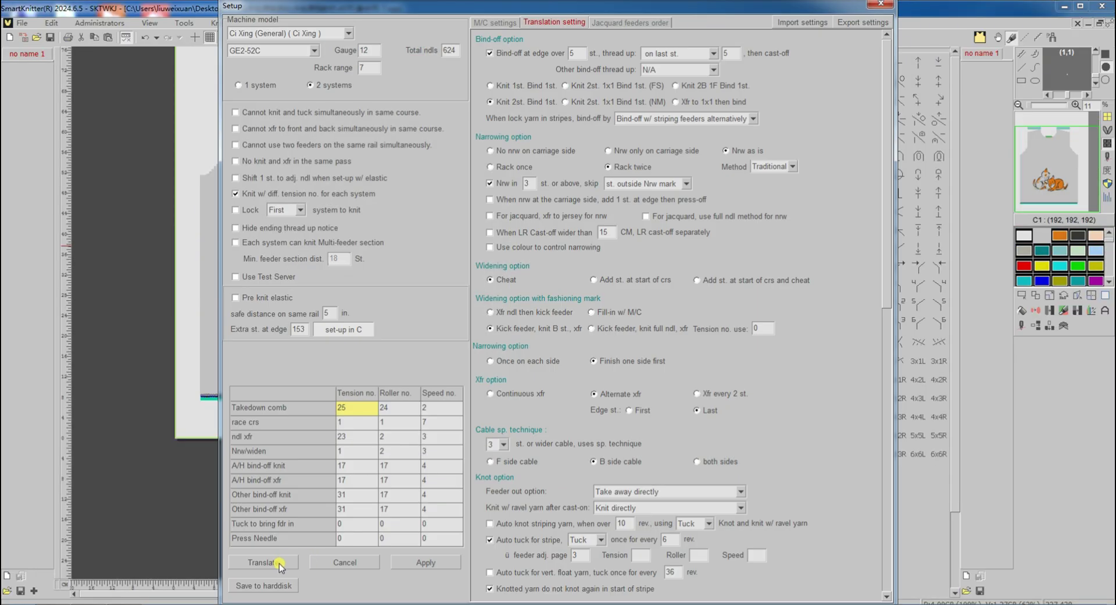
click(263, 561)
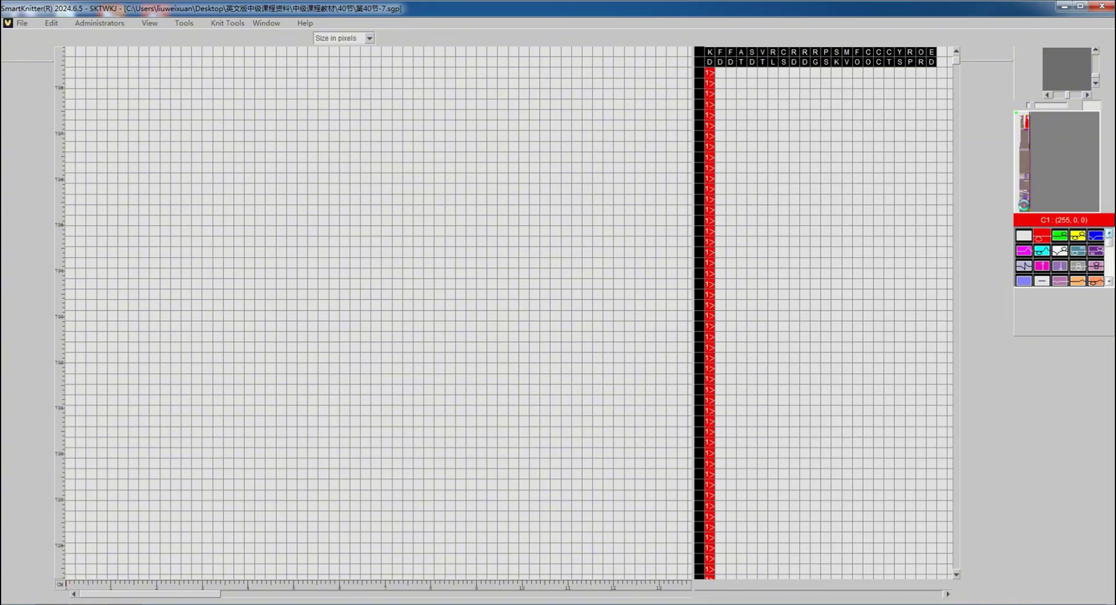
scroll(558, 311, down, 3)
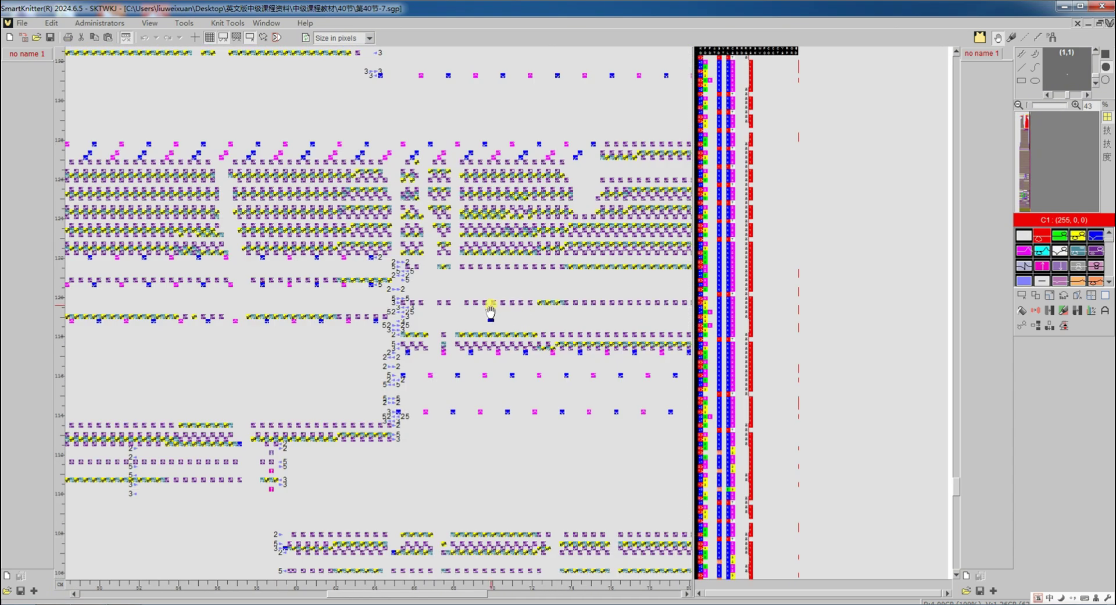
scroll(490, 311, down, 4)
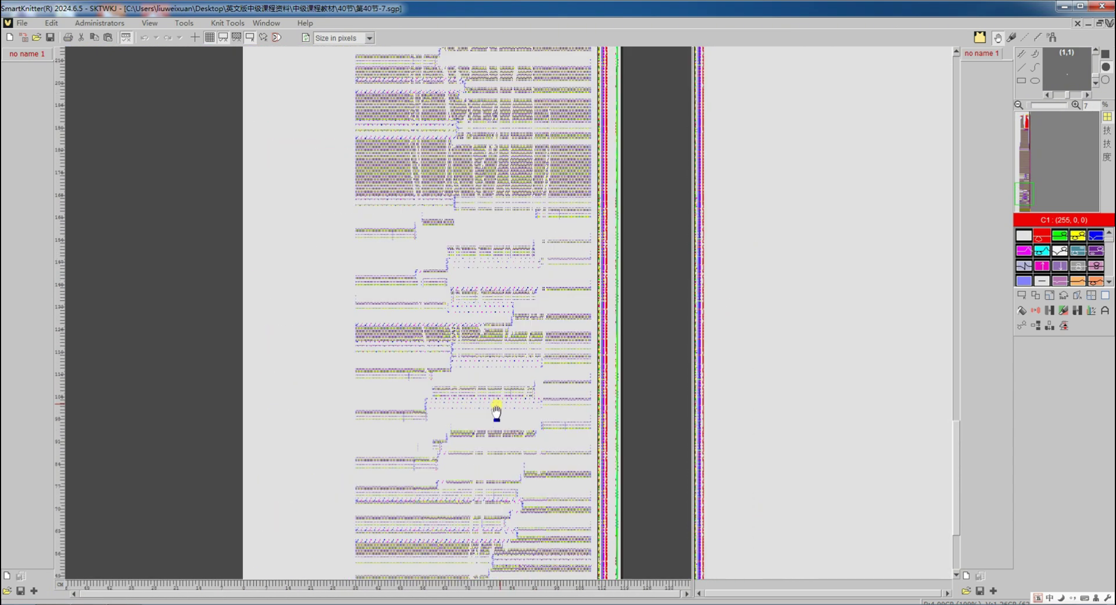
scroll(490, 449, down, 5)
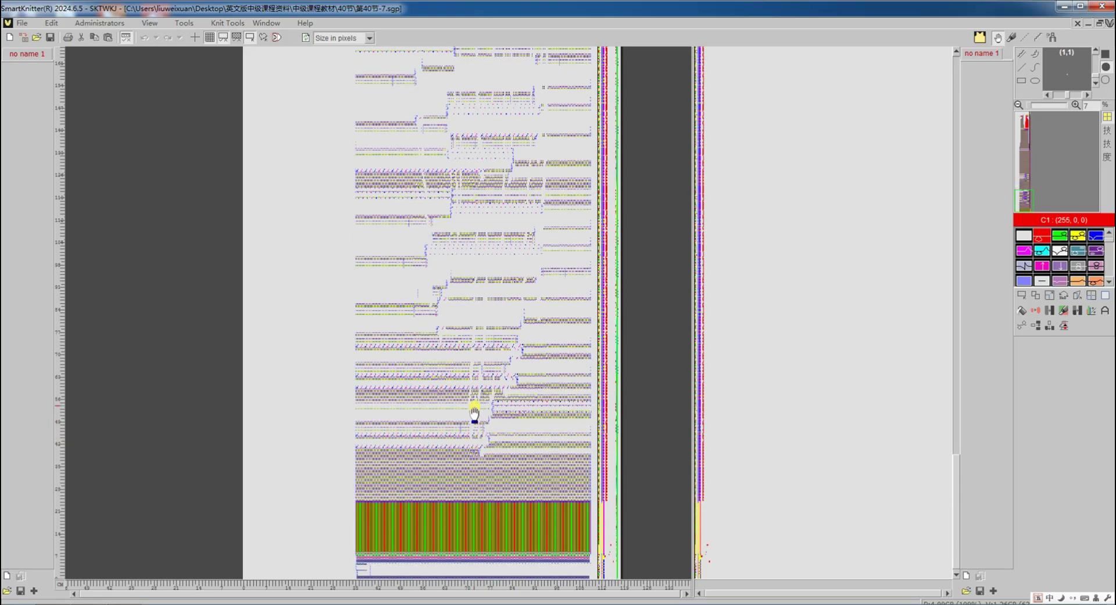
scroll(466, 352, up, 1)
scroll(466, 352, up, 4)
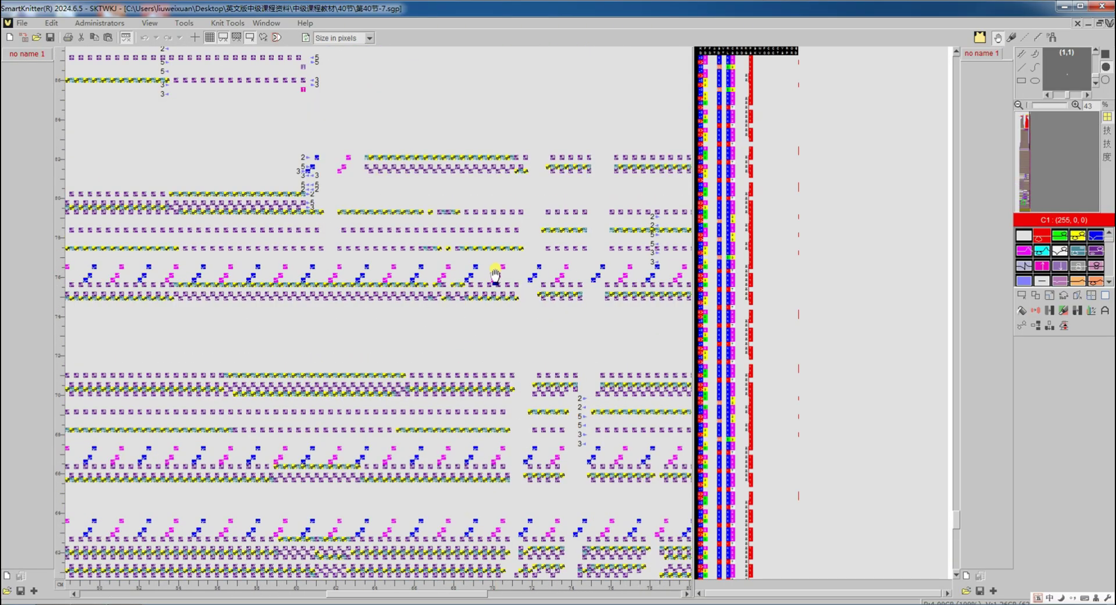
scroll(513, 235, up, 3)
scroll(506, 227, up, 3)
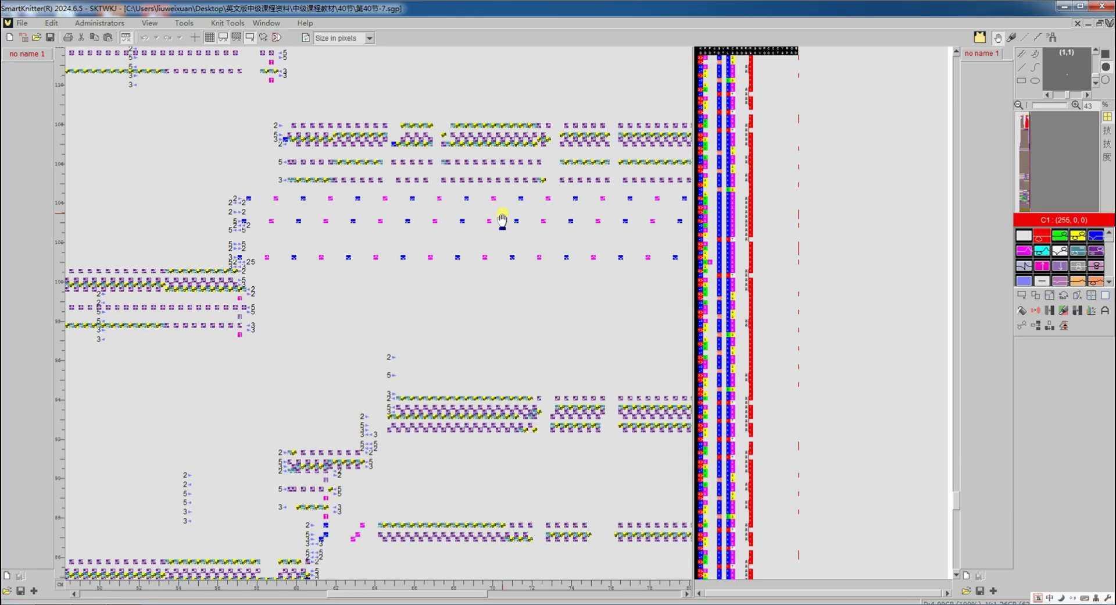
key(Tab)
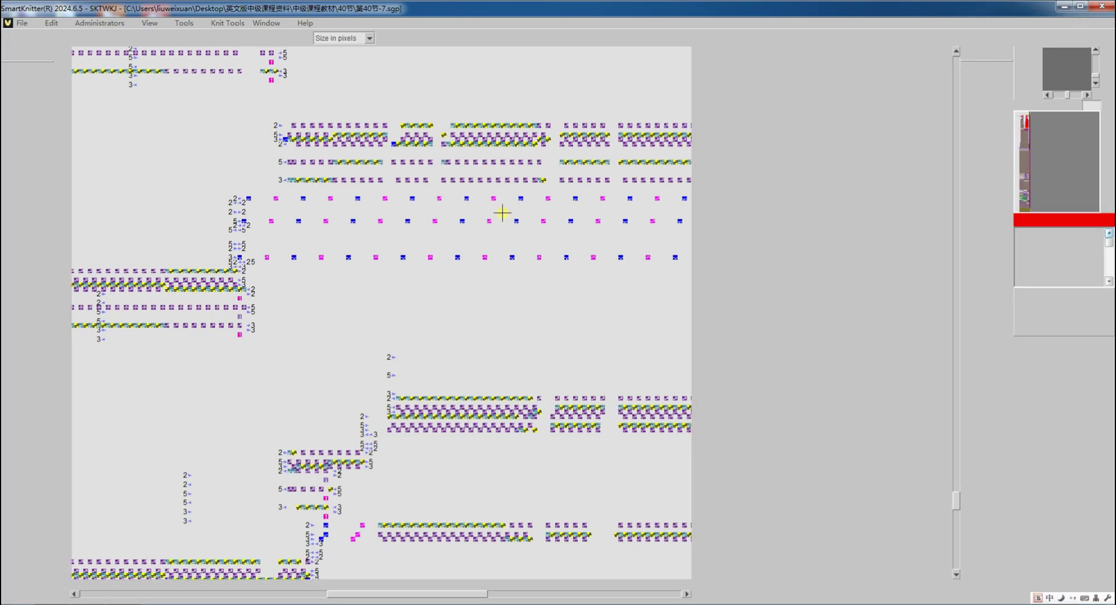
scroll(509, 220, down, 8)
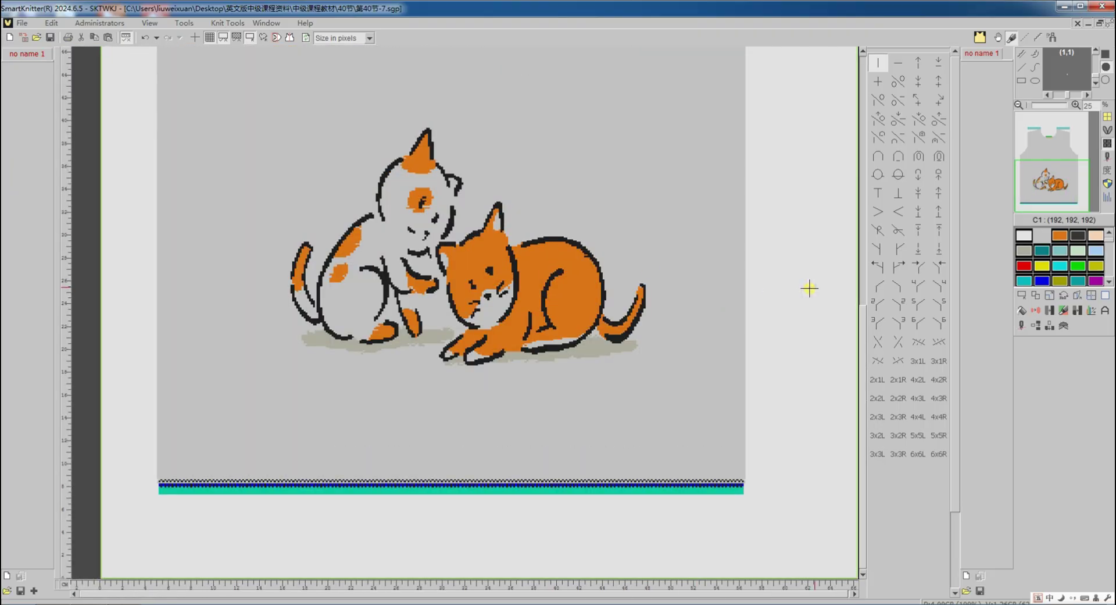
Select the area around both cats and check which colours it uses in the Colour Percentage report, displaying used colours only.
click(1035, 296)
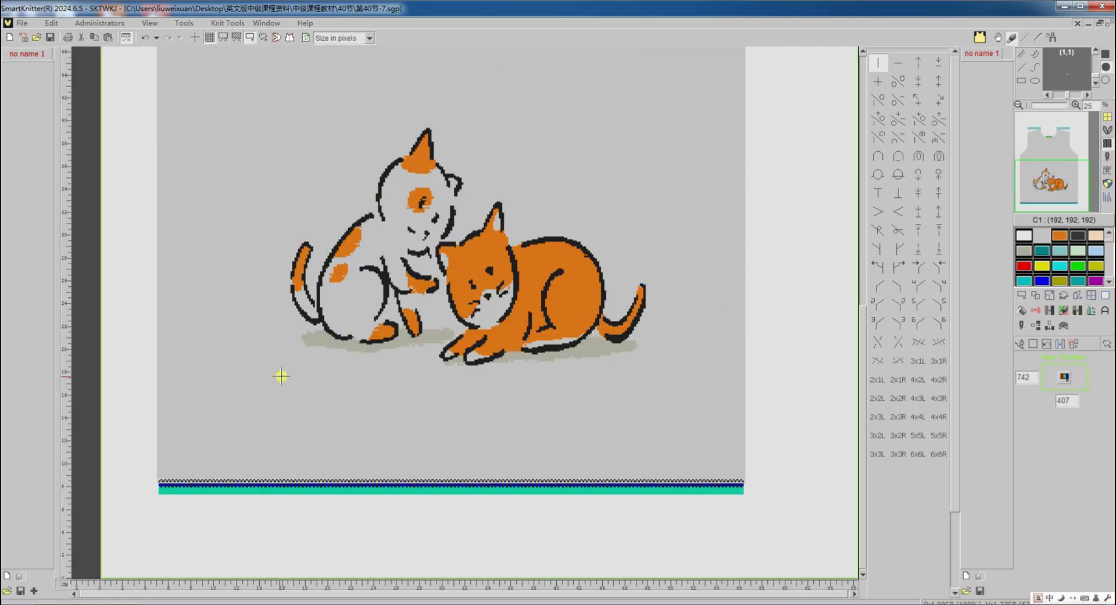
drag(281, 376, 668, 117)
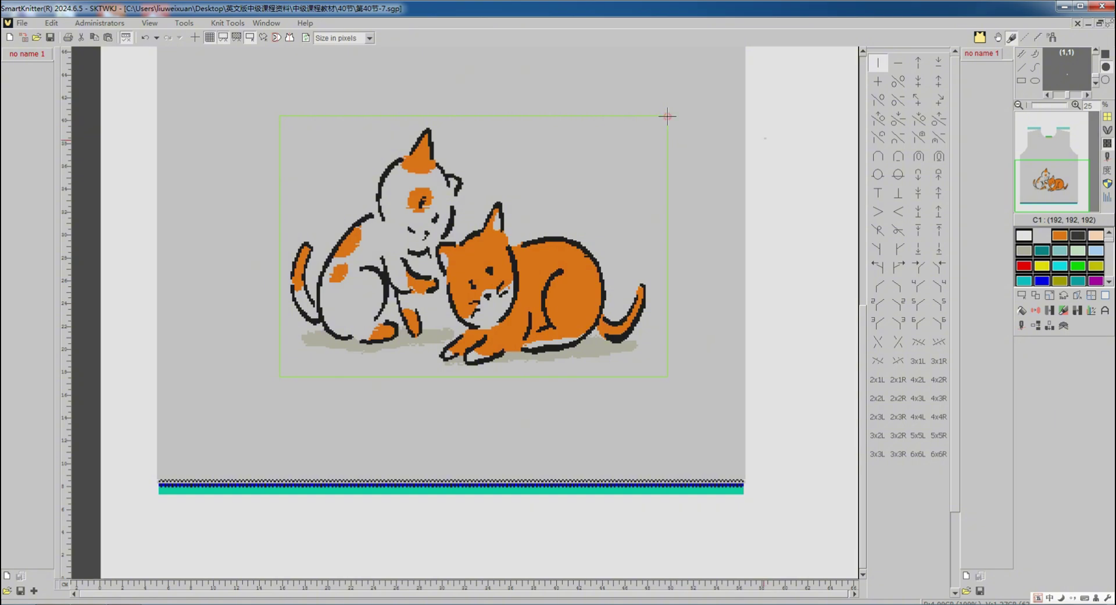
click(740, 128)
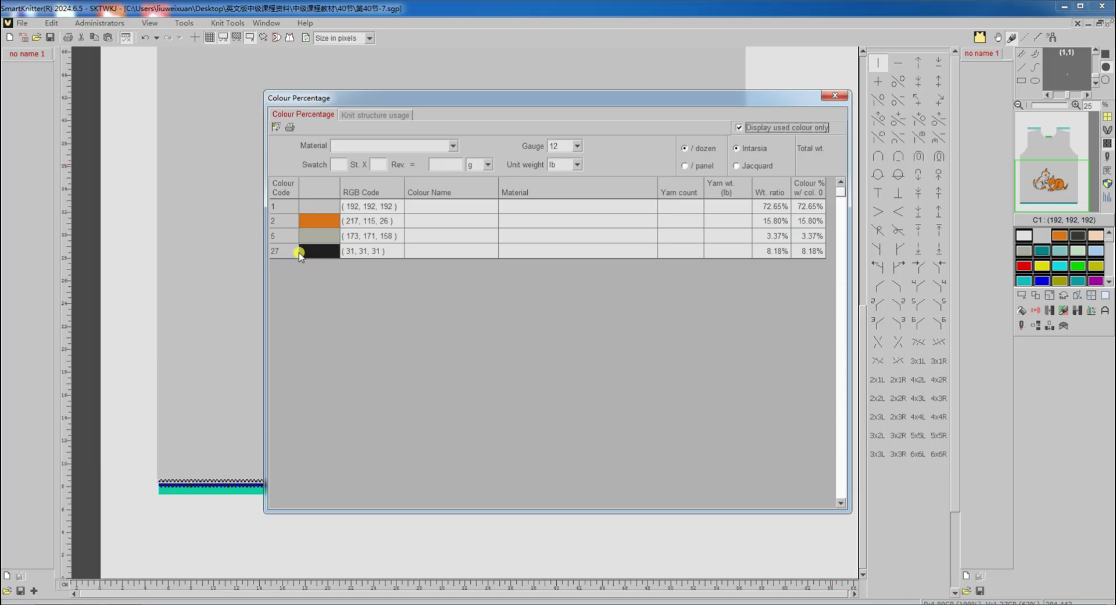
click(835, 95)
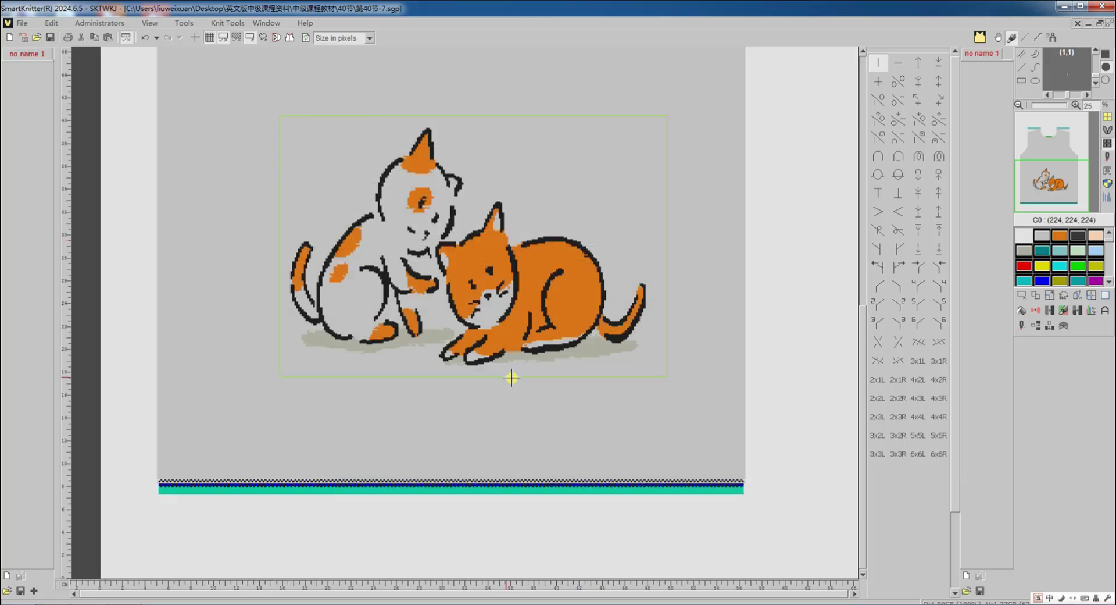
Change colour 27 of the cats' outlines to colour 3 within the selected area, and clear the selection.
scroll(529, 355, up, 1)
scroll(533, 347, up, 1)
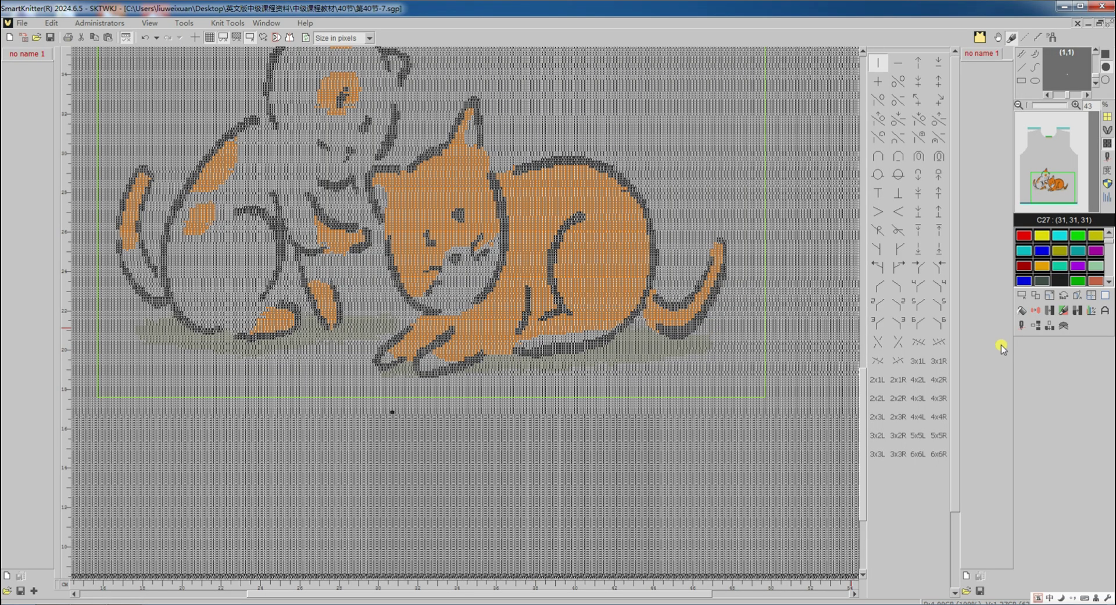
click(1049, 312)
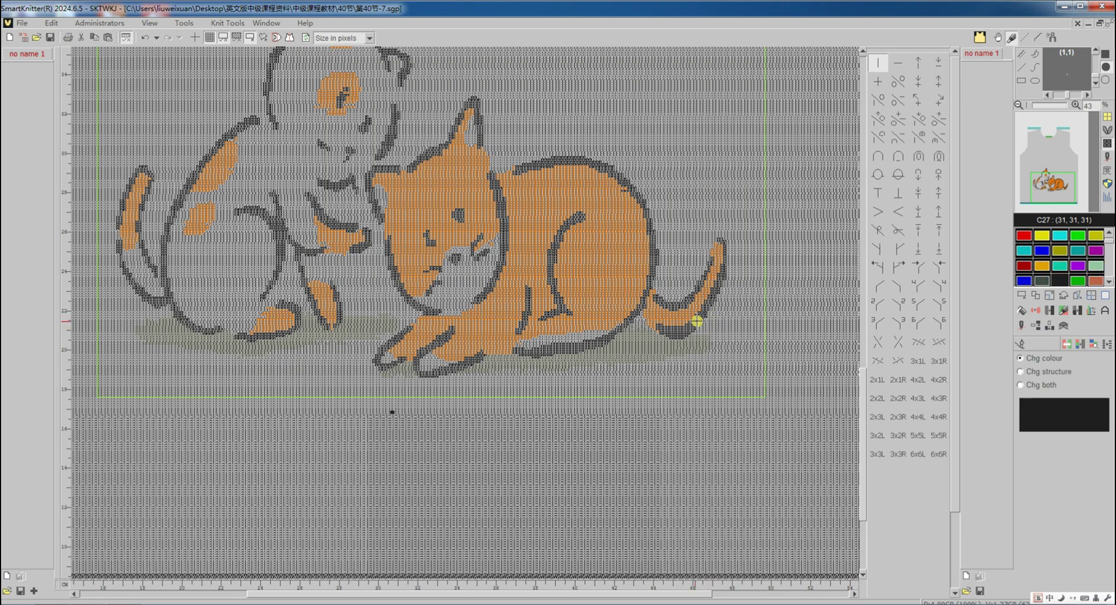
scroll(1110, 244, up, 2)
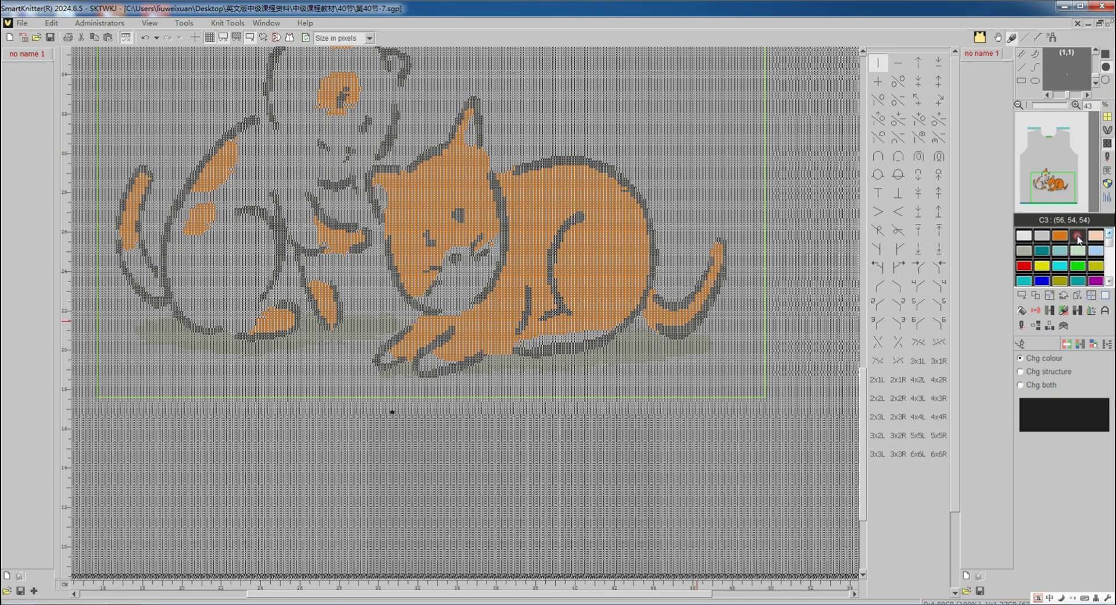
click(1021, 295)
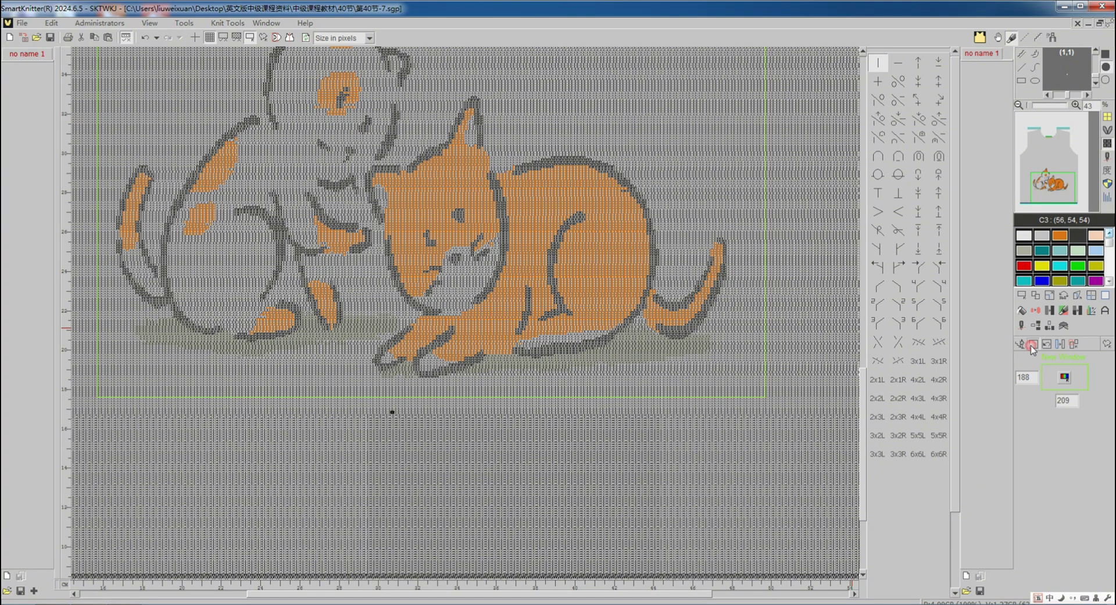
click(1031, 344)
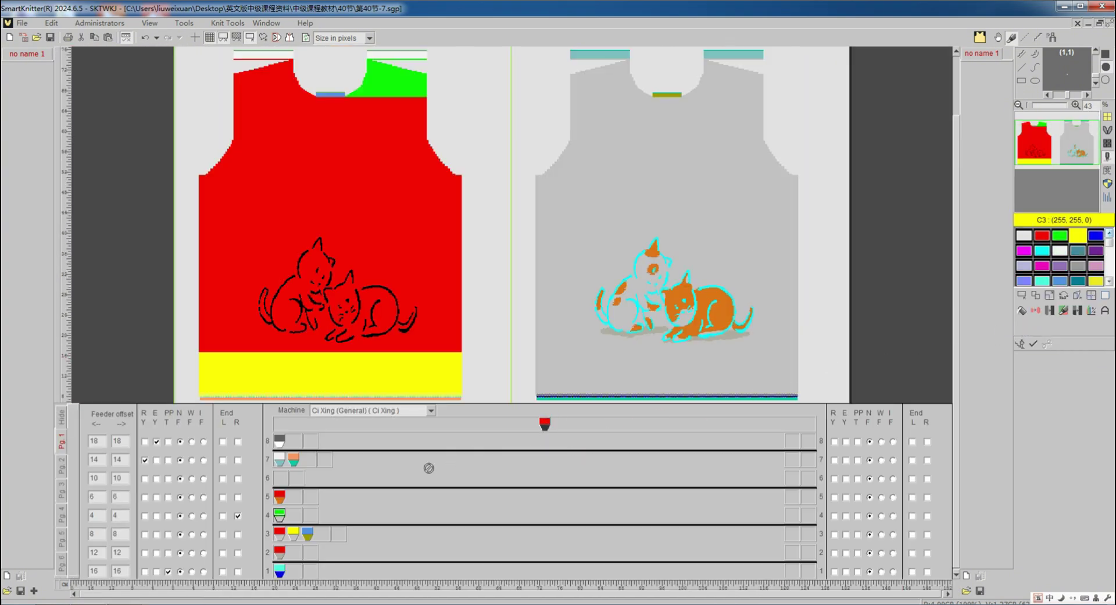
Assign the red zone's colour 3 feeder to rail 6 and check the zone's 4-colour jacquard style in the feeder setup.
click(284, 476)
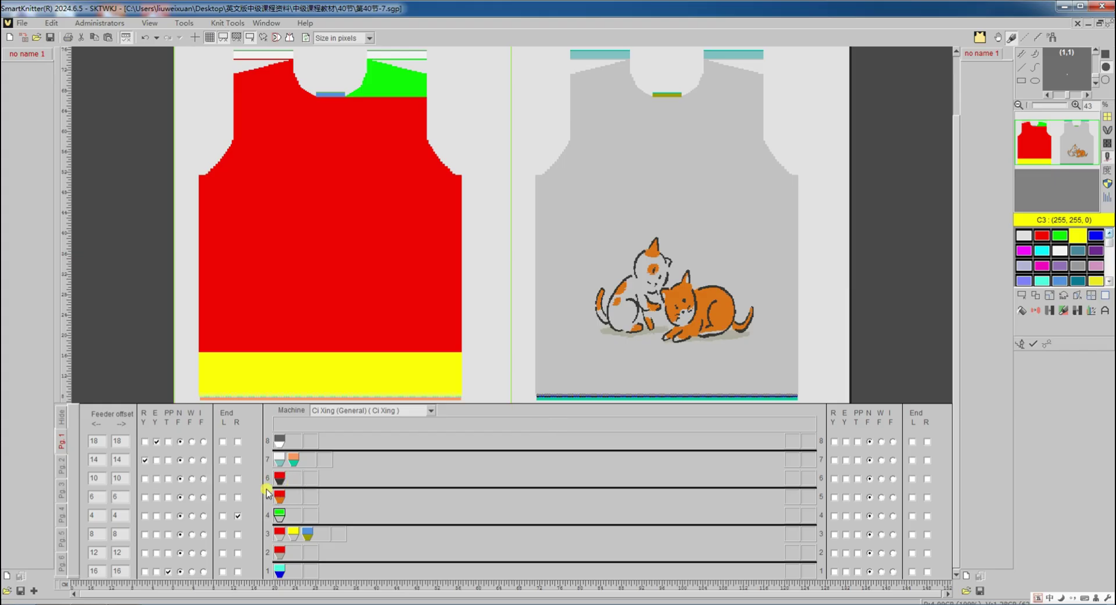
right_click(296, 252)
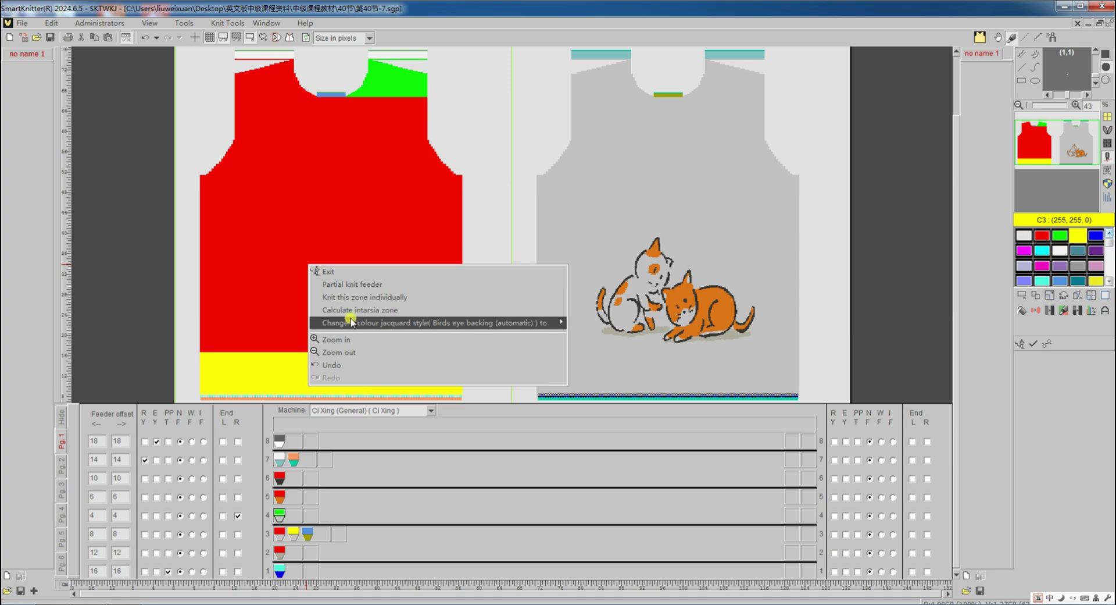
mouse_move(351, 323)
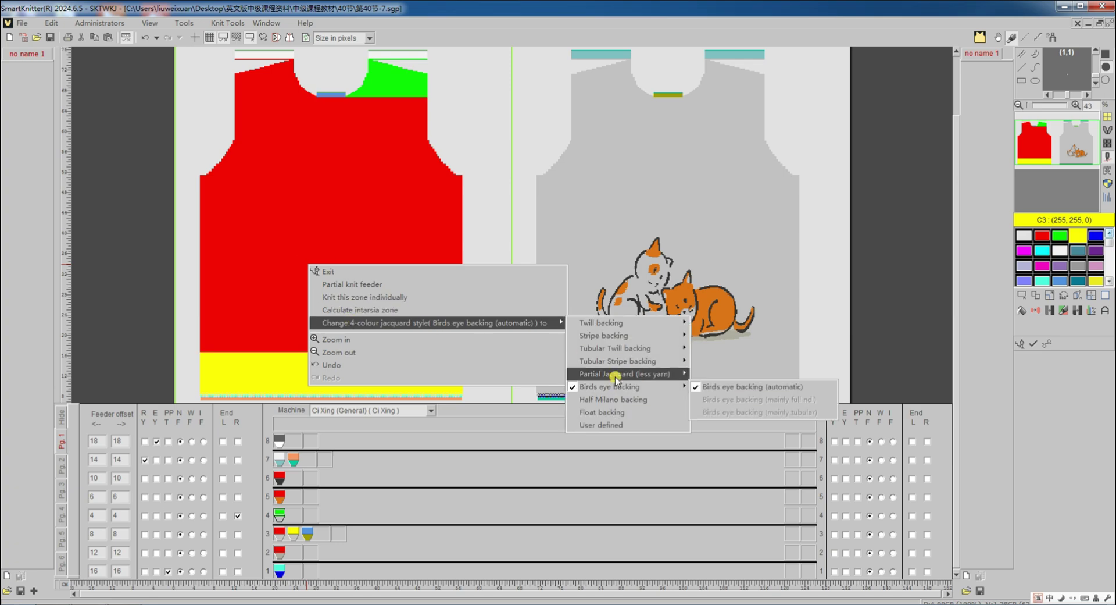
click(436, 311)
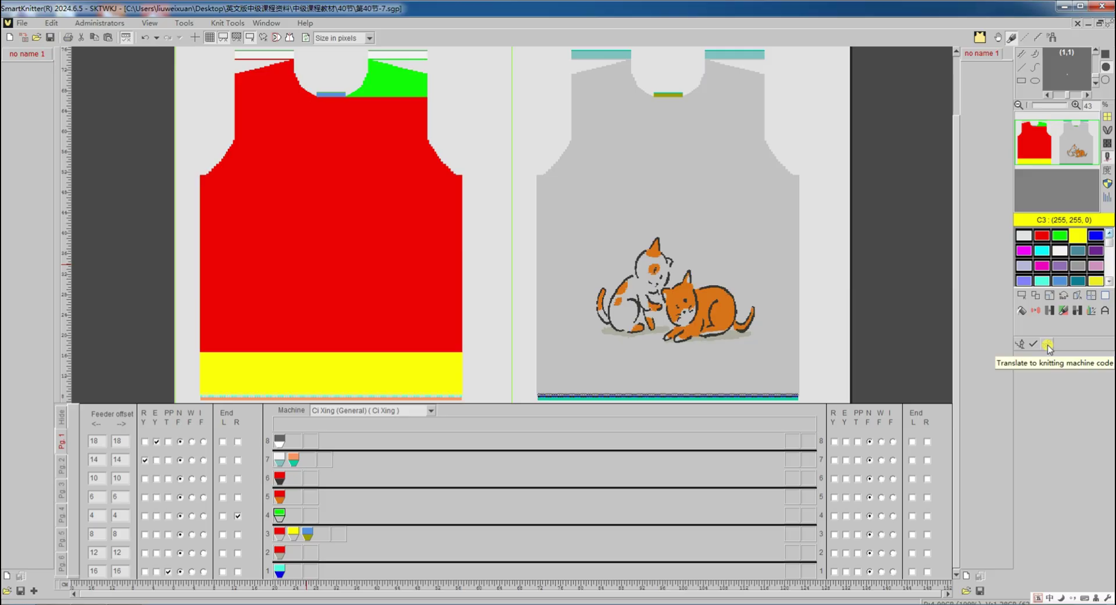
Translate the recoloured cat garment for the Ci Xing GE2-52C and examine the program from the shoulders down through the cat motif.
click(1047, 344)
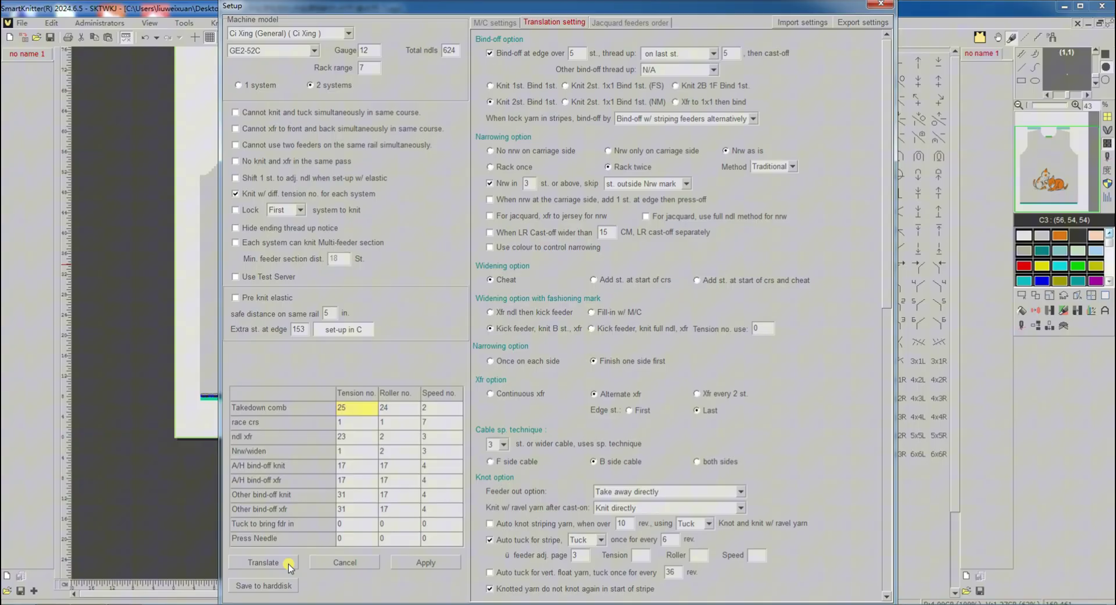
click(288, 564)
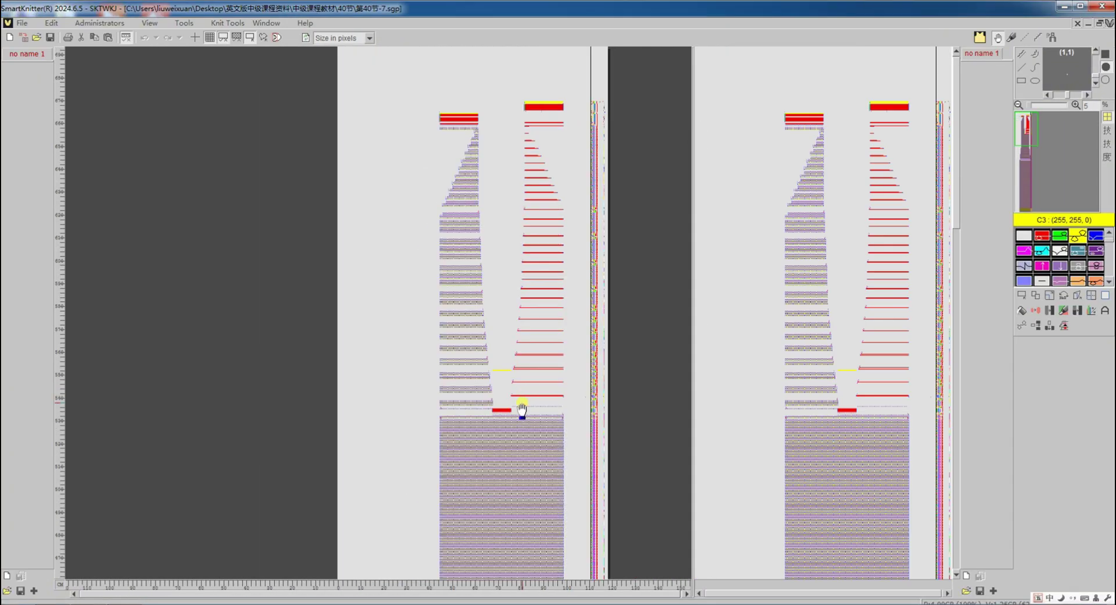
scroll(523, 448, down, 3)
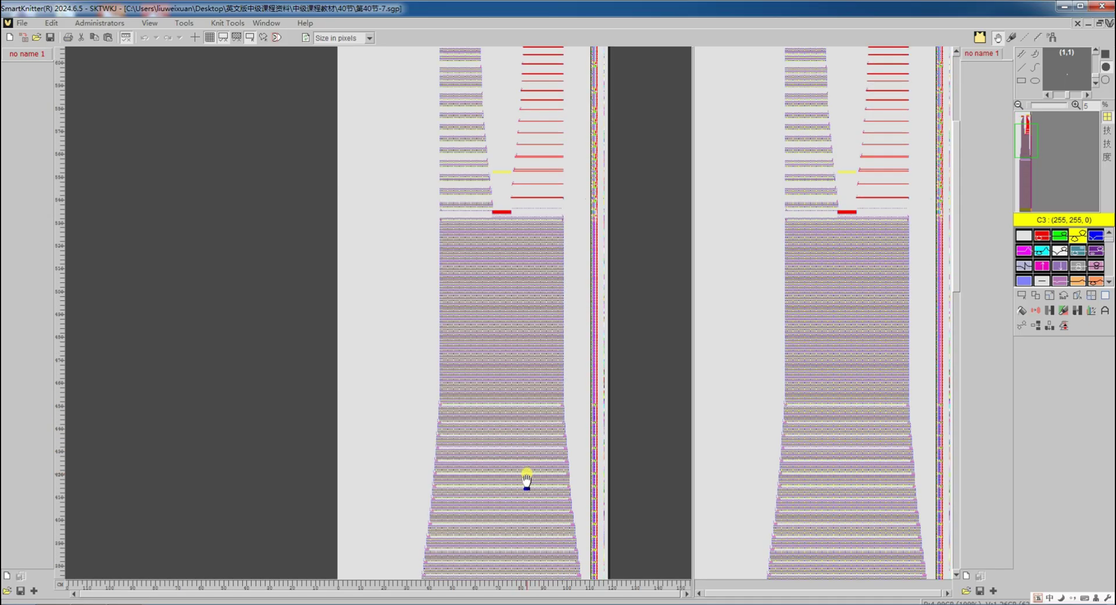
scroll(527, 480, down, 6)
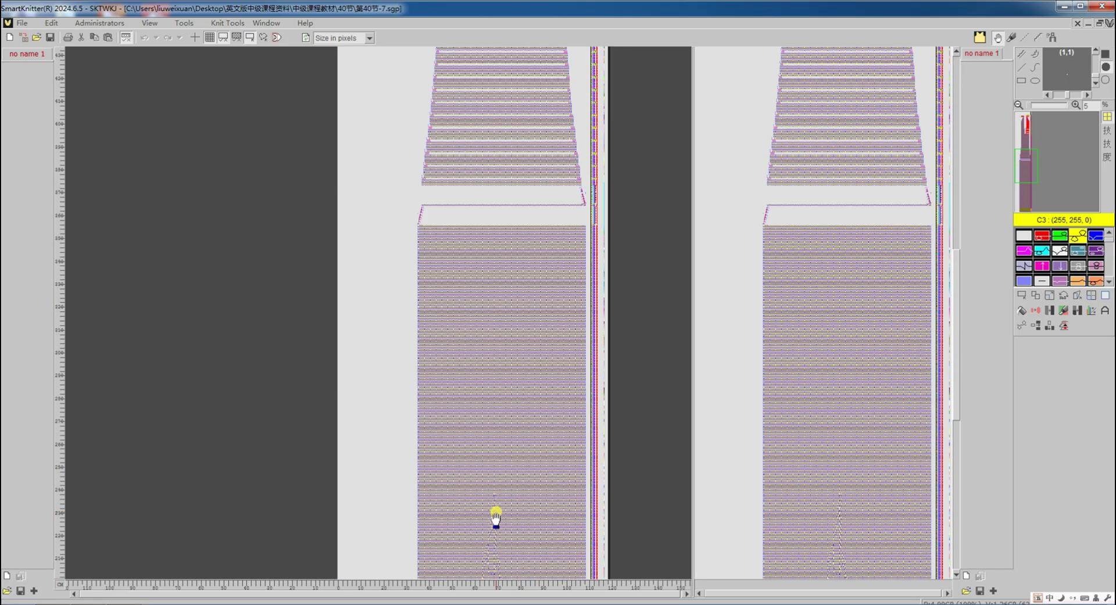
scroll(496, 518, down, 7)
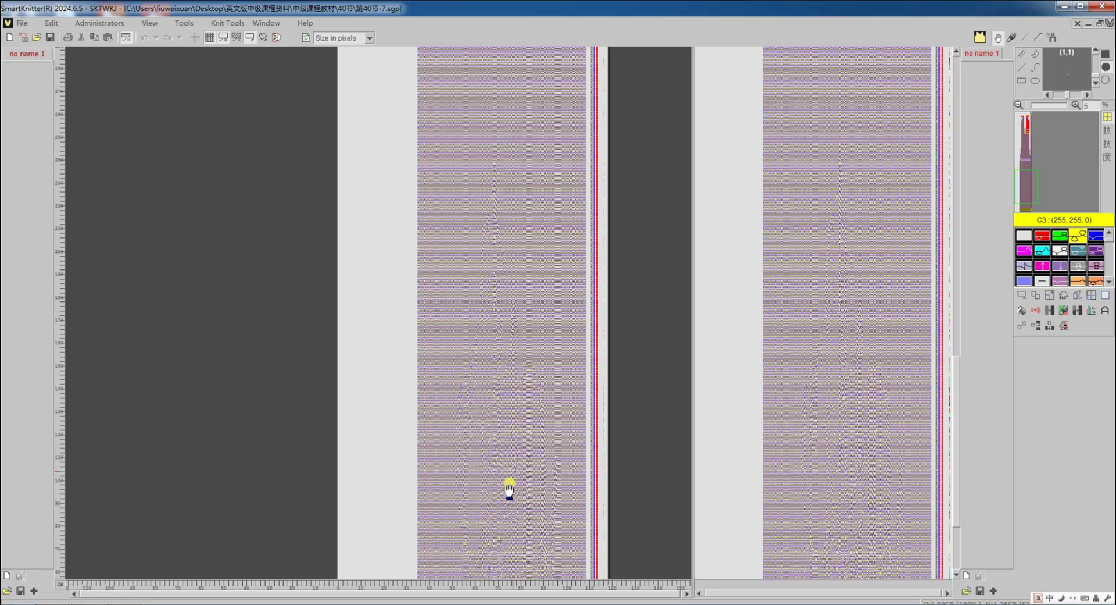
scroll(508, 488, down, 1)
scroll(505, 456, up, 2)
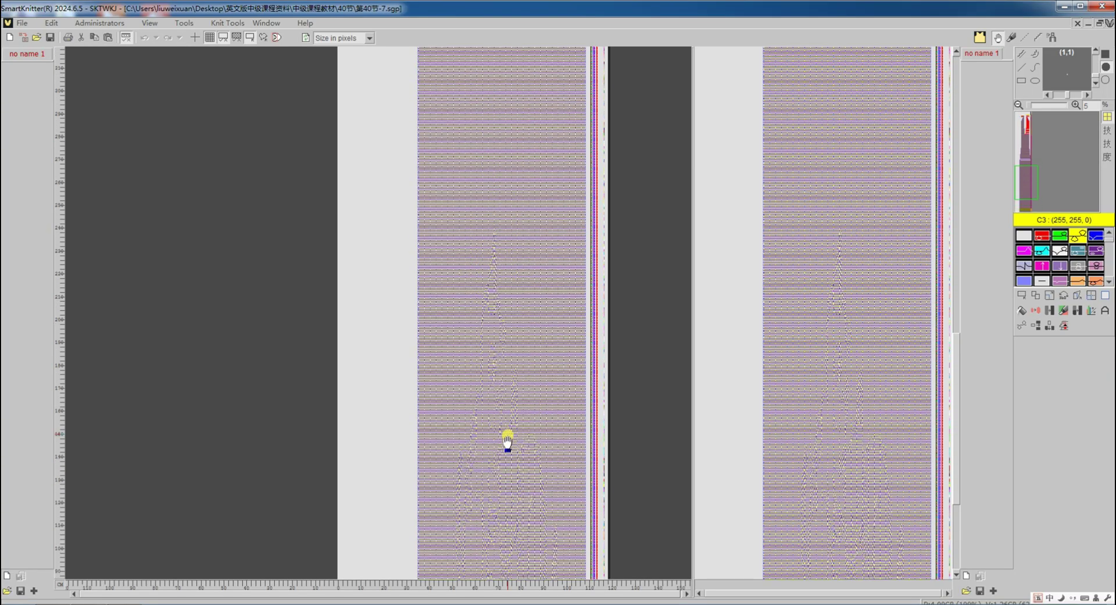
scroll(514, 326, up, 3)
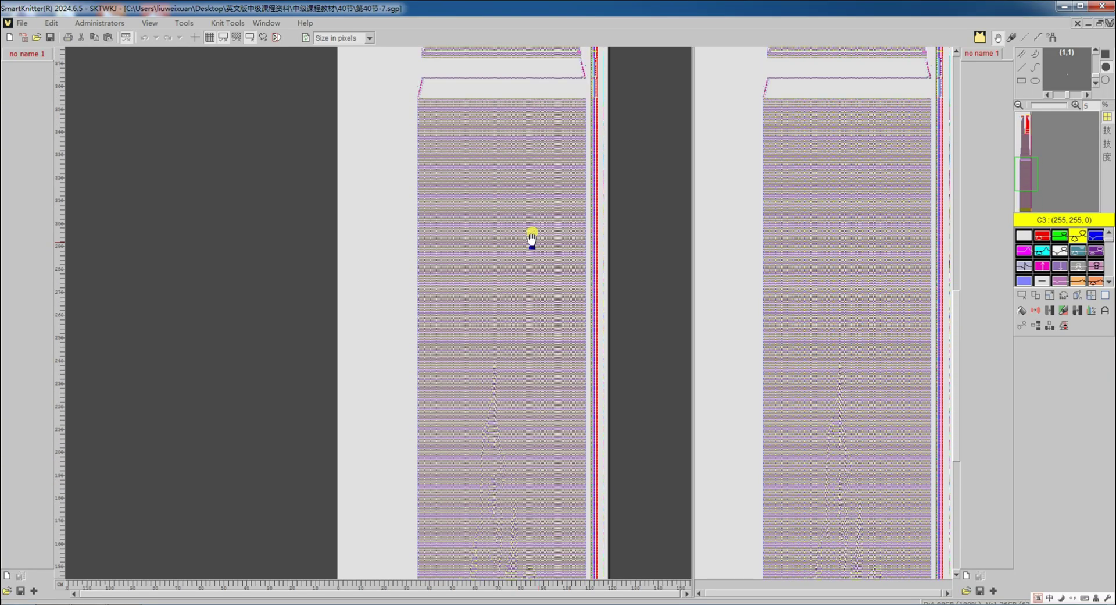
scroll(532, 239, up, 15)
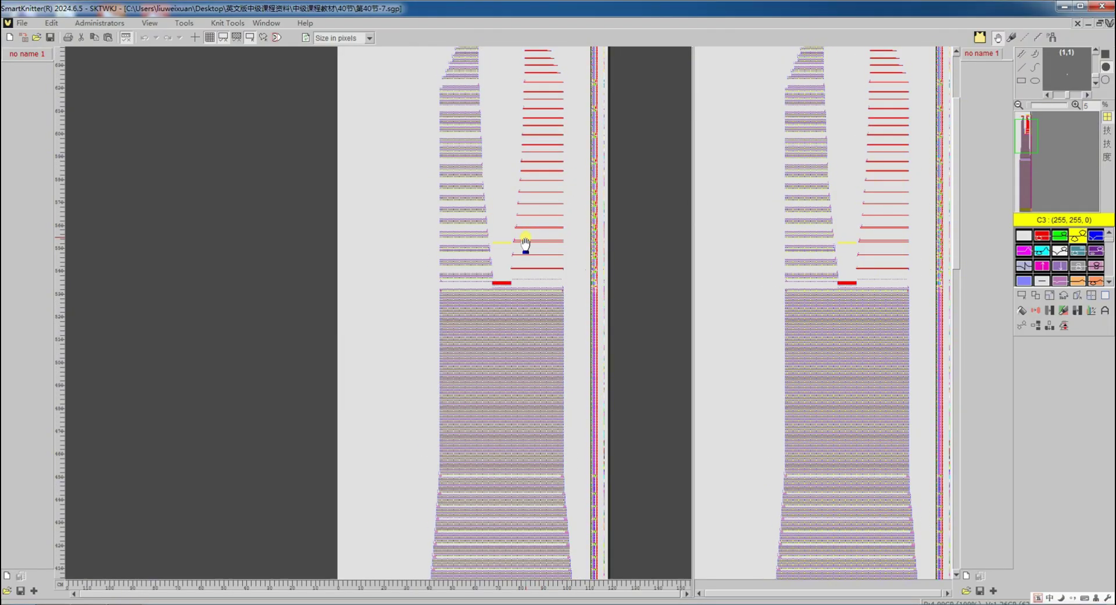
click(523, 240)
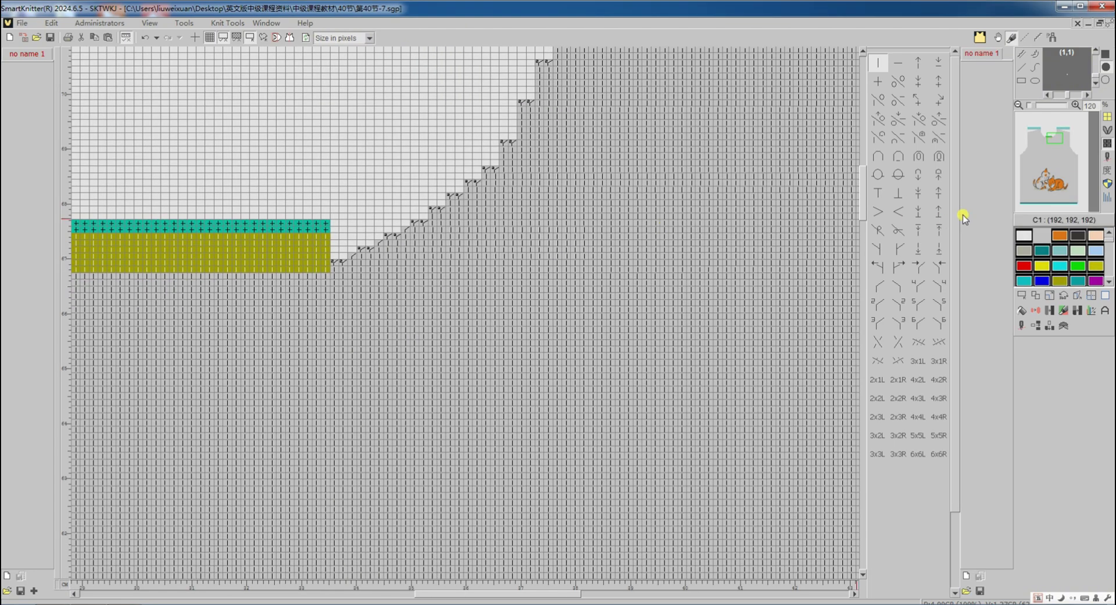
Copy a one-row strip of five stitches with the motif's jacquard colours onto the sloped edge of the green-zone shoulder.
click(1035, 184)
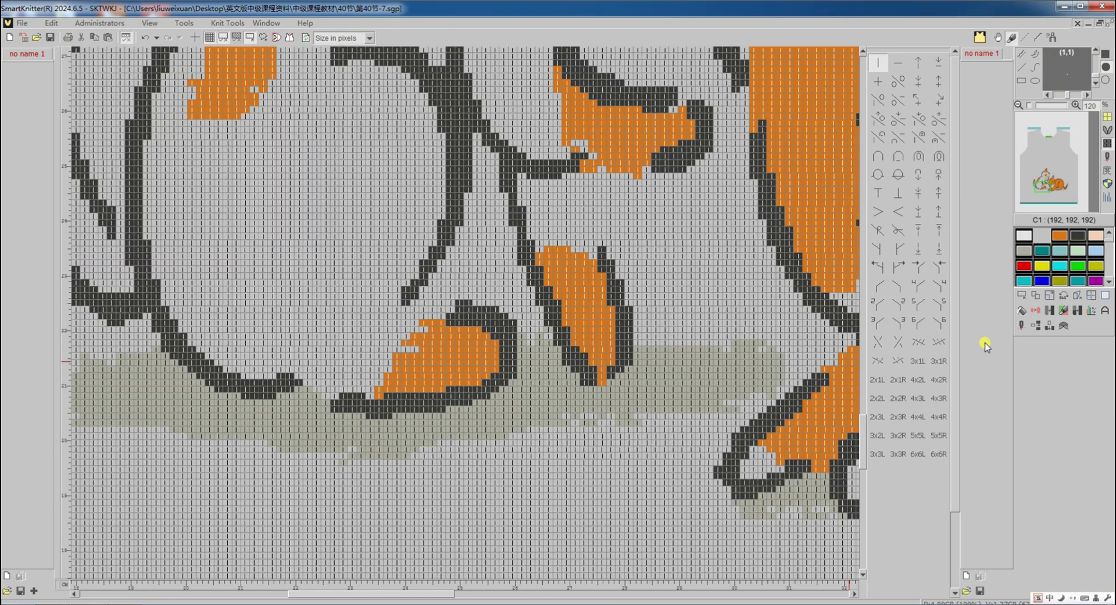
click(1035, 296)
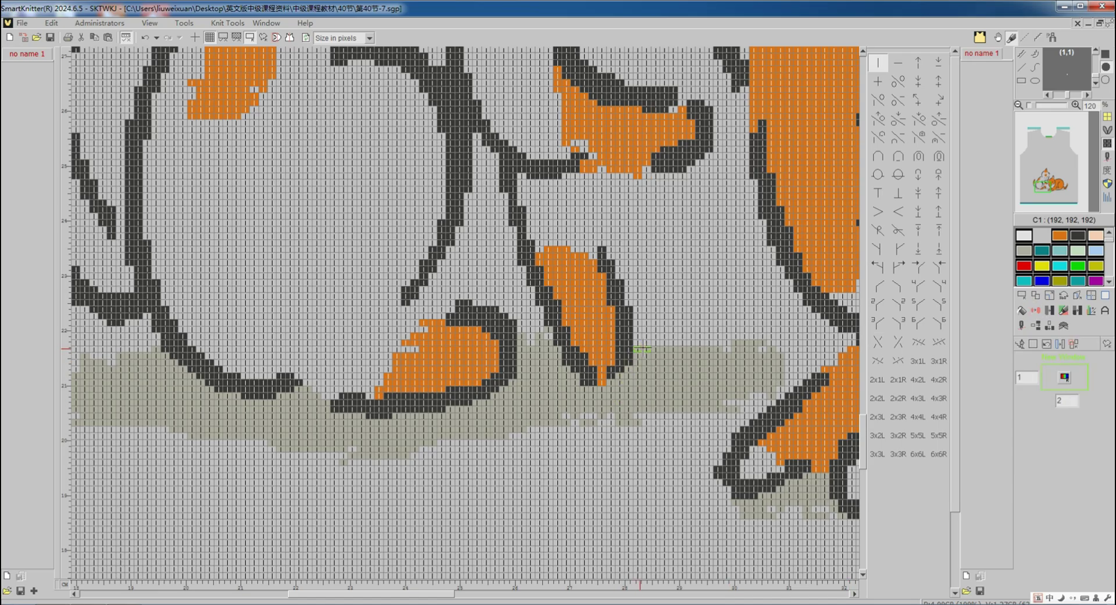
right_click(612, 348)
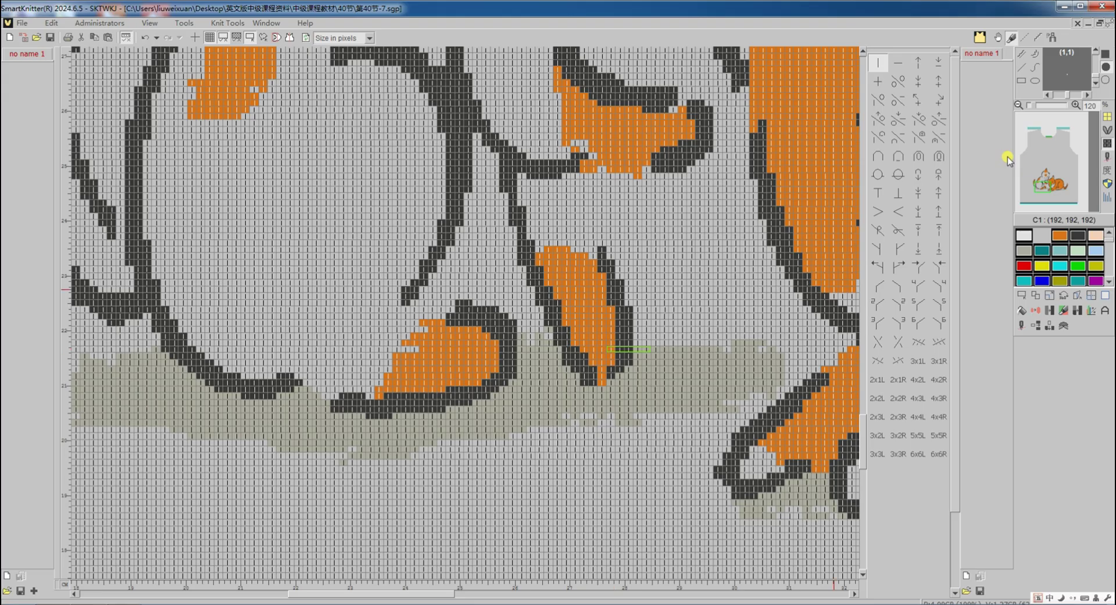
click(1061, 133)
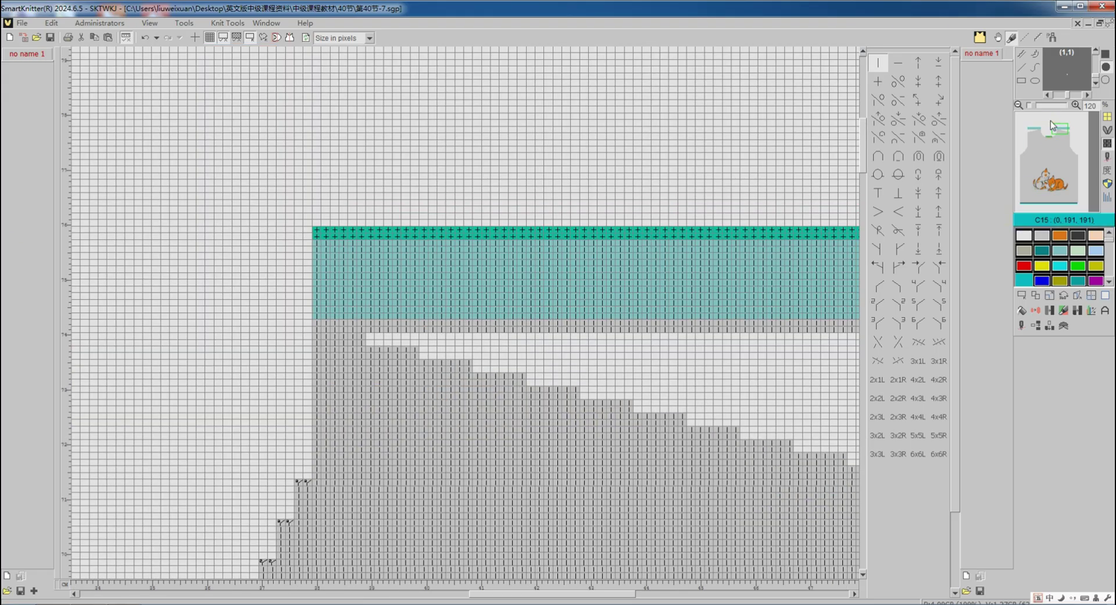
click(1036, 295)
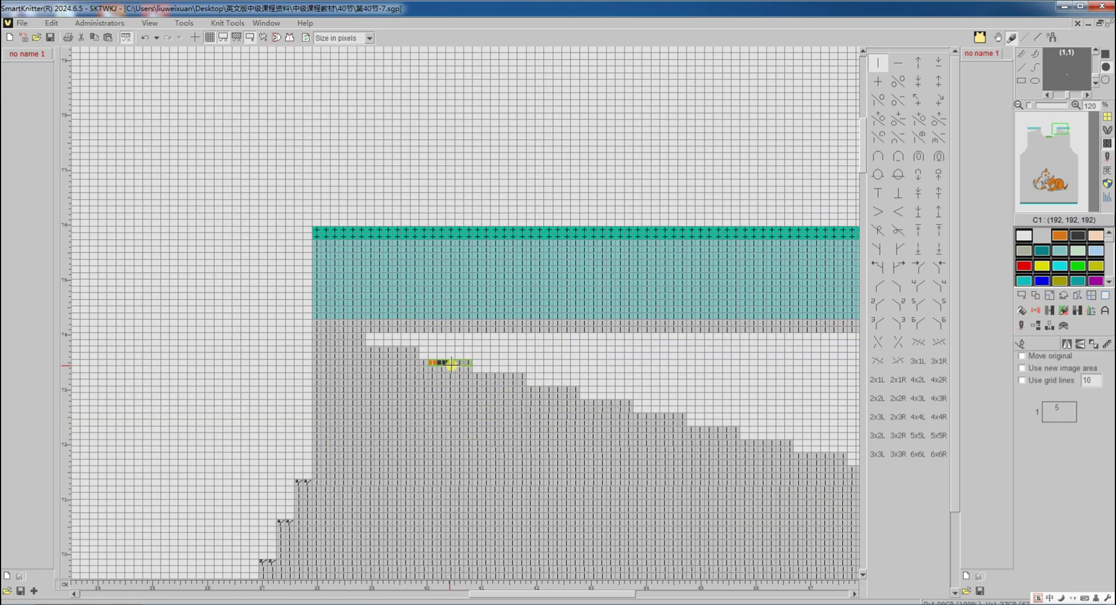
click(451, 364)
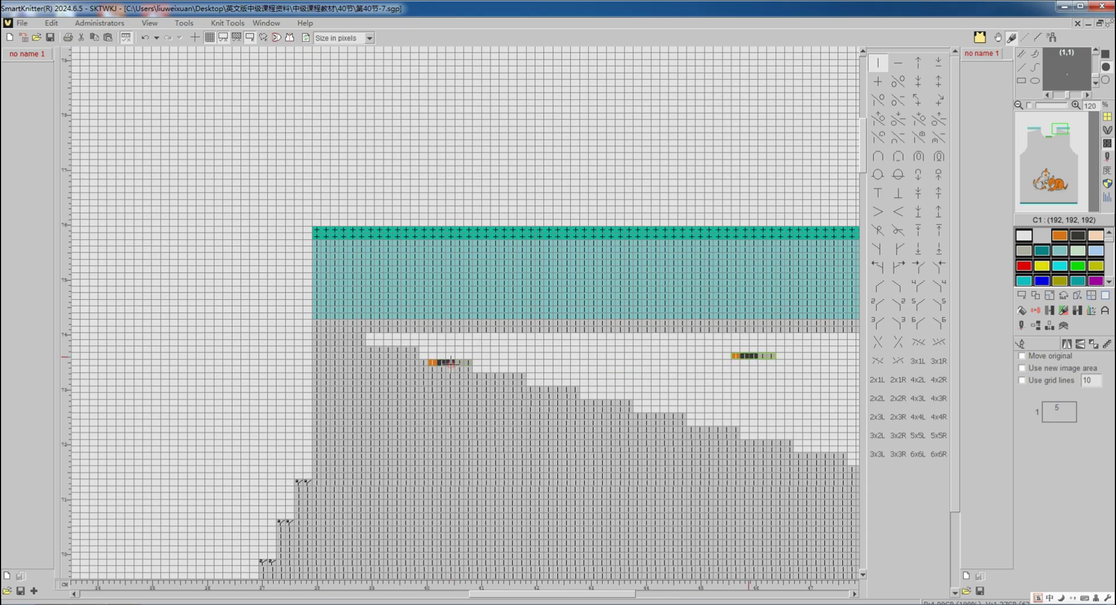
Recolour the pasted strip's red stitches to green colour 2 in the feeder layer, and clear the selection in the colour layer.
click(1108, 162)
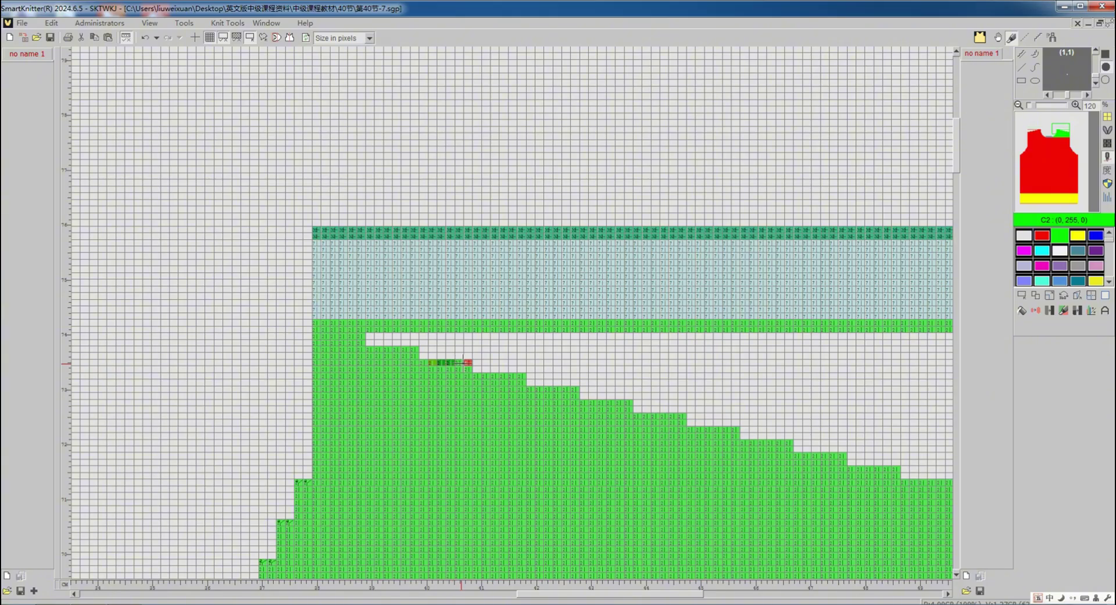
click(1108, 146)
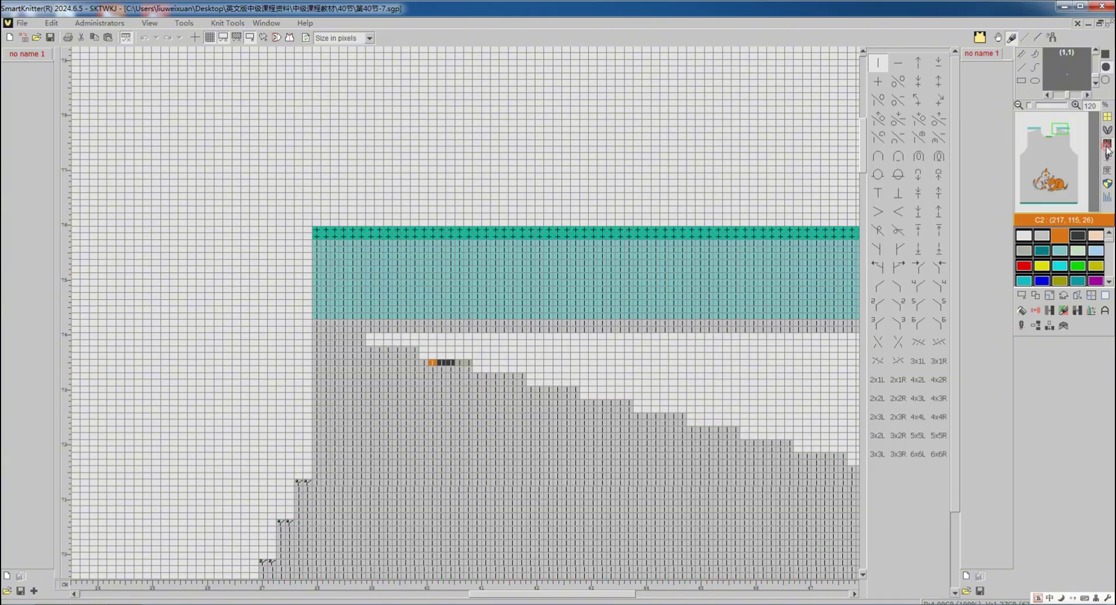
click(1022, 296)
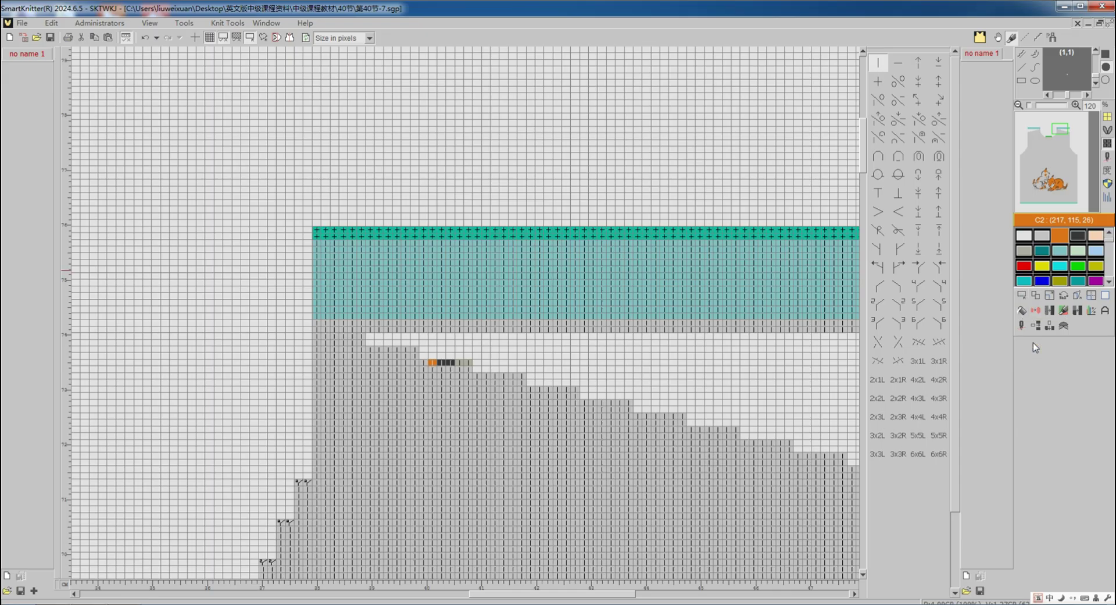
Open the feeder setup despite the zone warning, and assign the green zone's black feeder to rail 6 and its orange feeder to rail 5.
click(1021, 327)
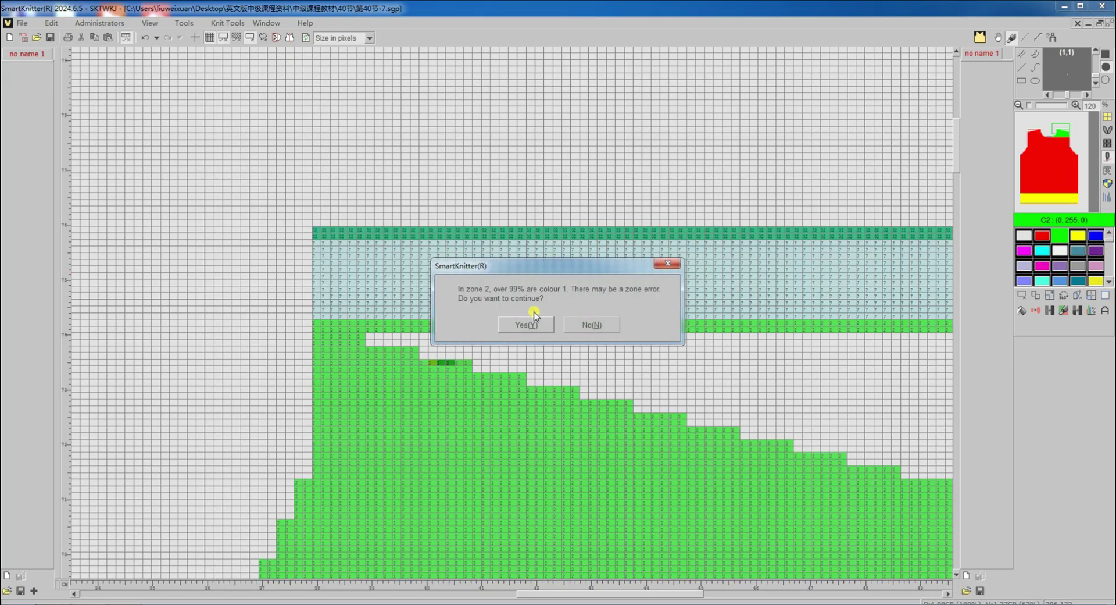
click(532, 321)
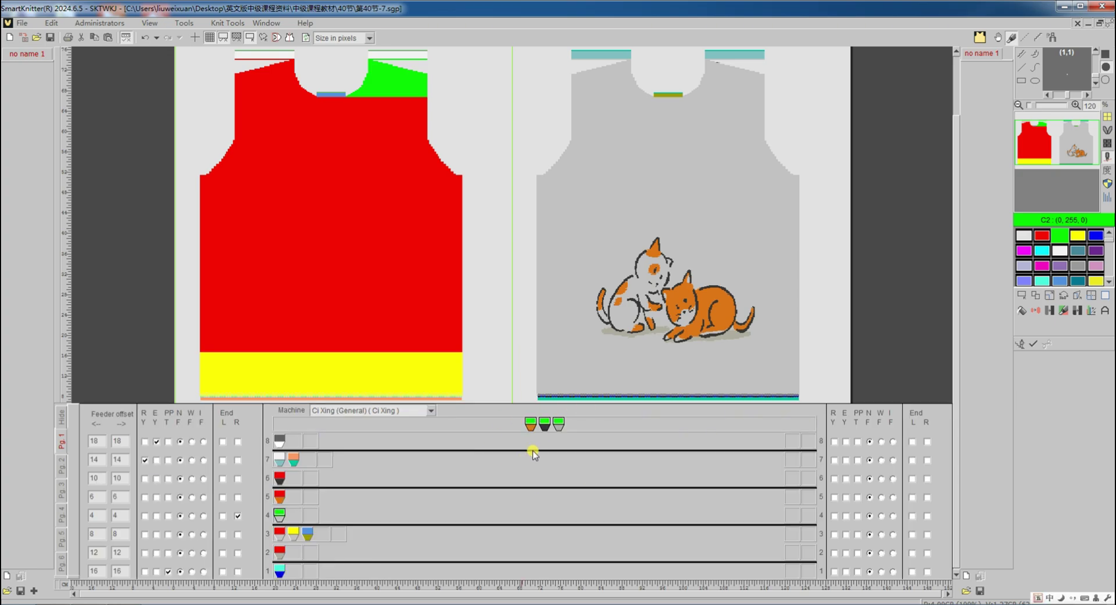
drag(543, 426, 473, 468)
drag(293, 498, 293, 498)
click(295, 478)
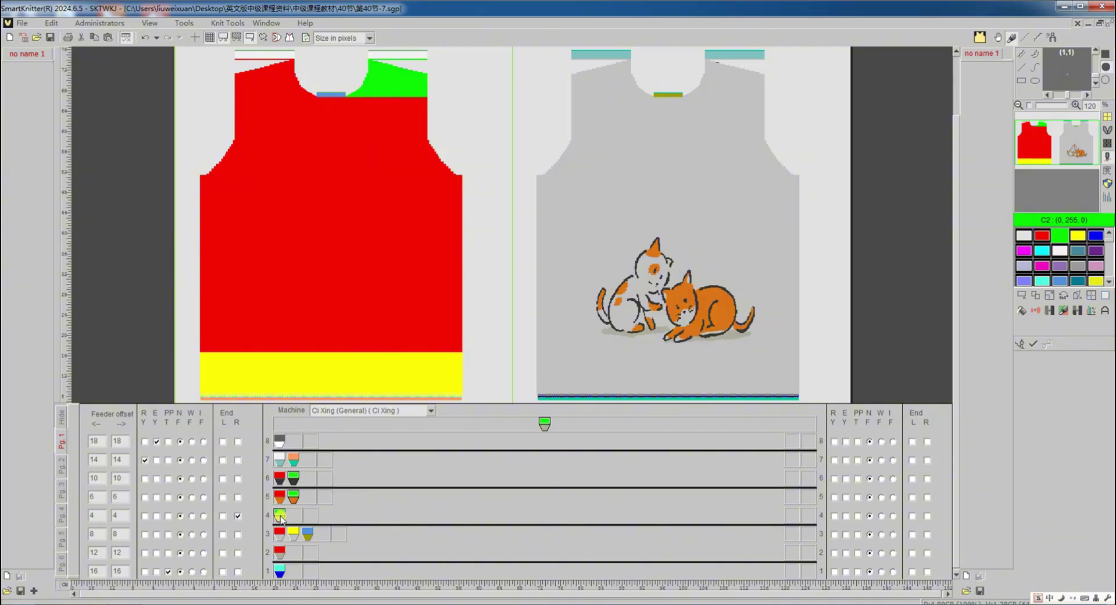
Move the green zone's colour 1 feeder to rail 3, assign its colour 5 feeder to rail 2, and apply the feeder arrangement.
drag(280, 519, 325, 532)
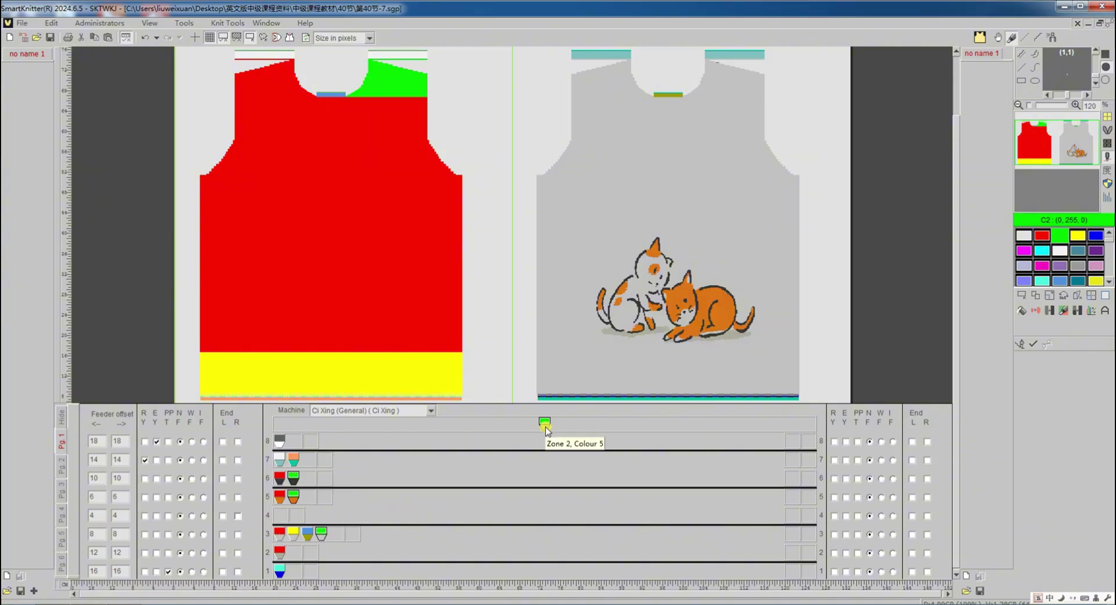
drag(546, 430, 298, 552)
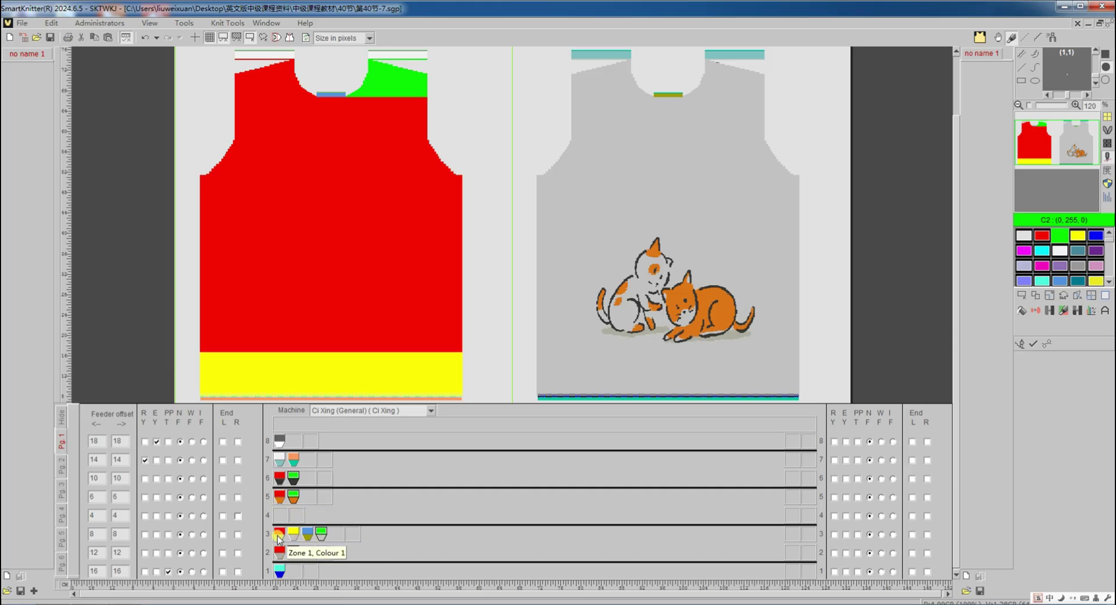
click(1033, 347)
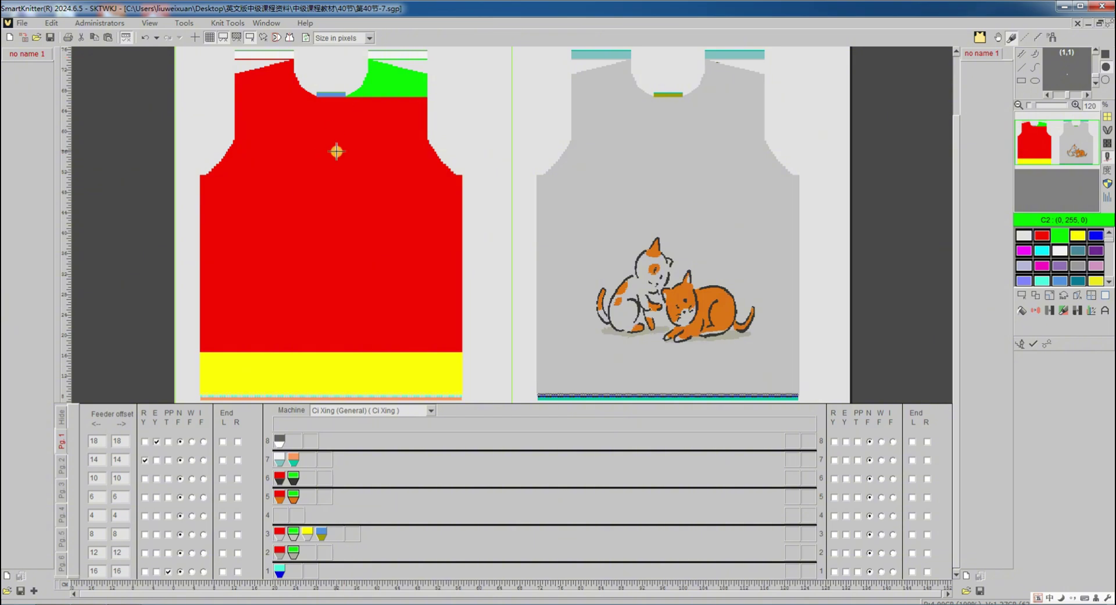
Change the green zone's 4-colour jacquard style to Birds eye backing.
right_click(384, 82)
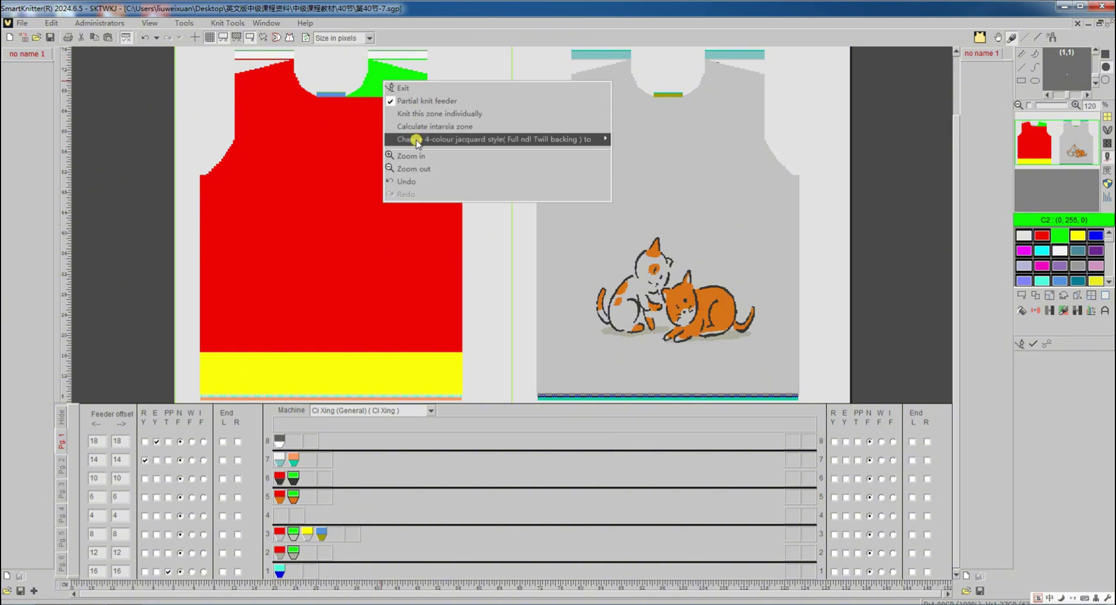
mouse_move(416, 142)
mouse_move(647, 205)
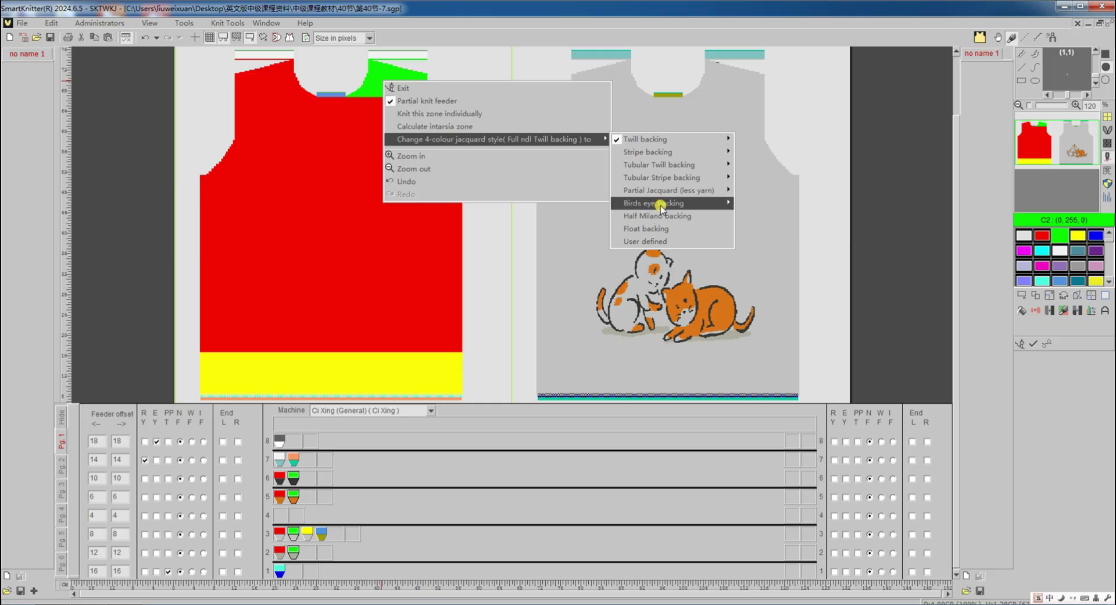
click(756, 203)
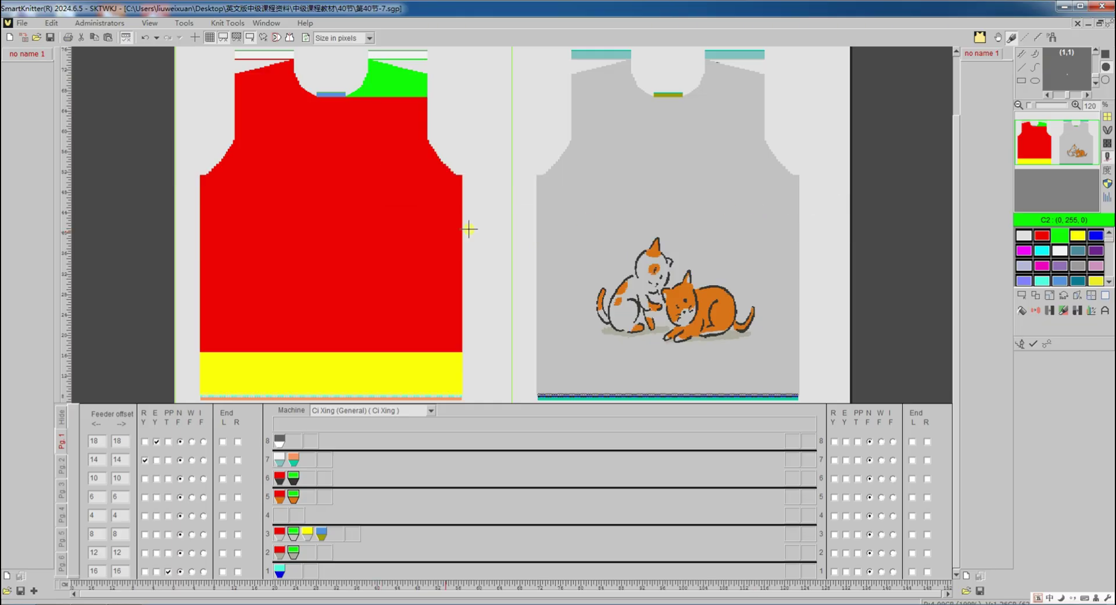
Translate the garment for the Ci Xing GE2-52C and examine both shoulder sections in the translated program.
click(1067, 320)
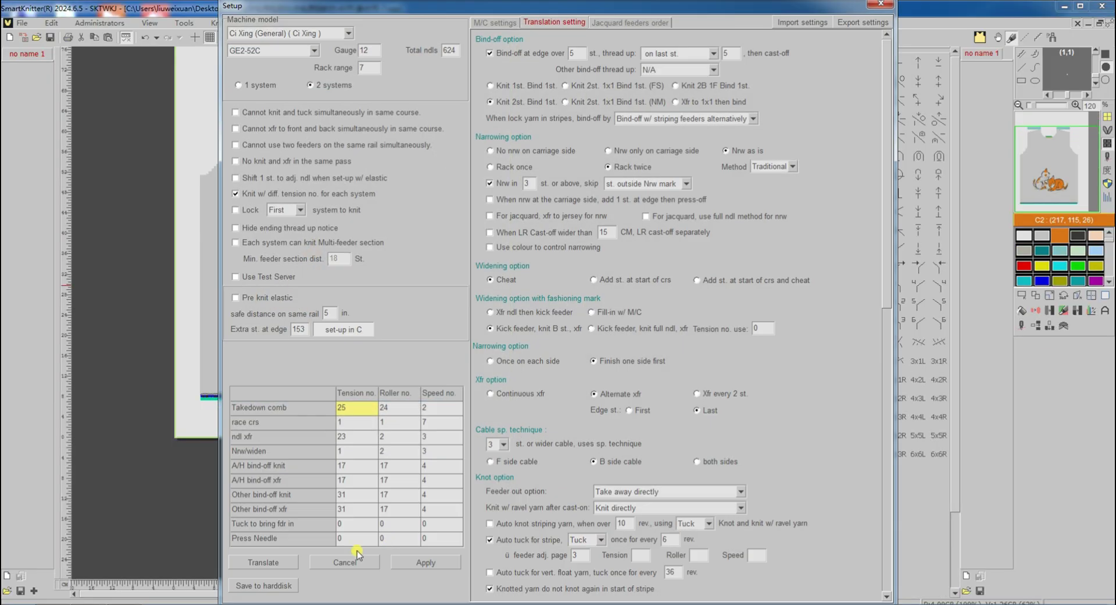
click(288, 562)
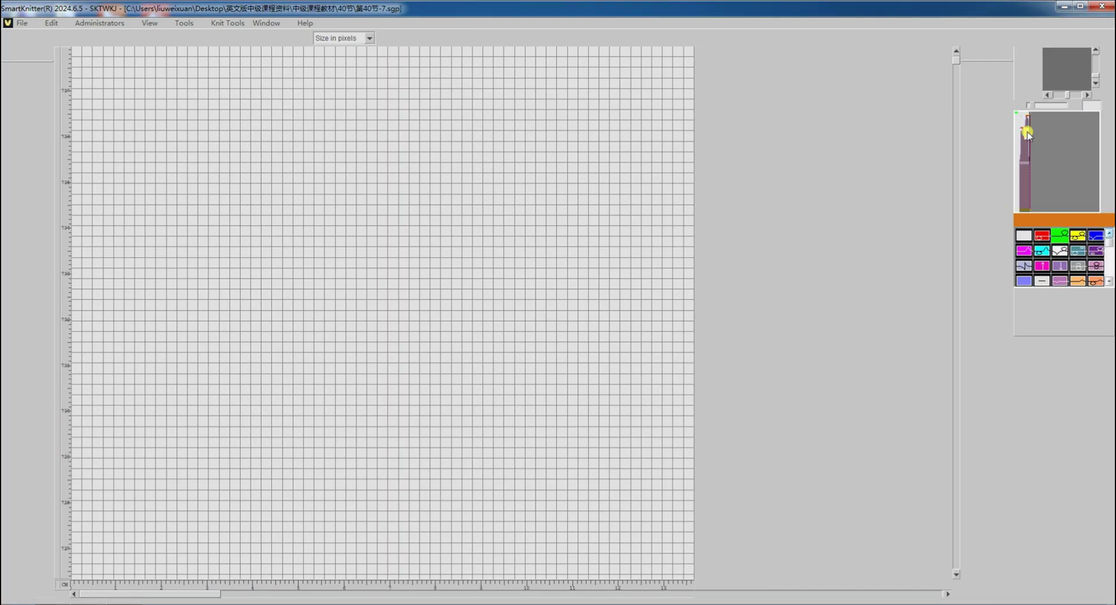
scroll(570, 294, down, 8)
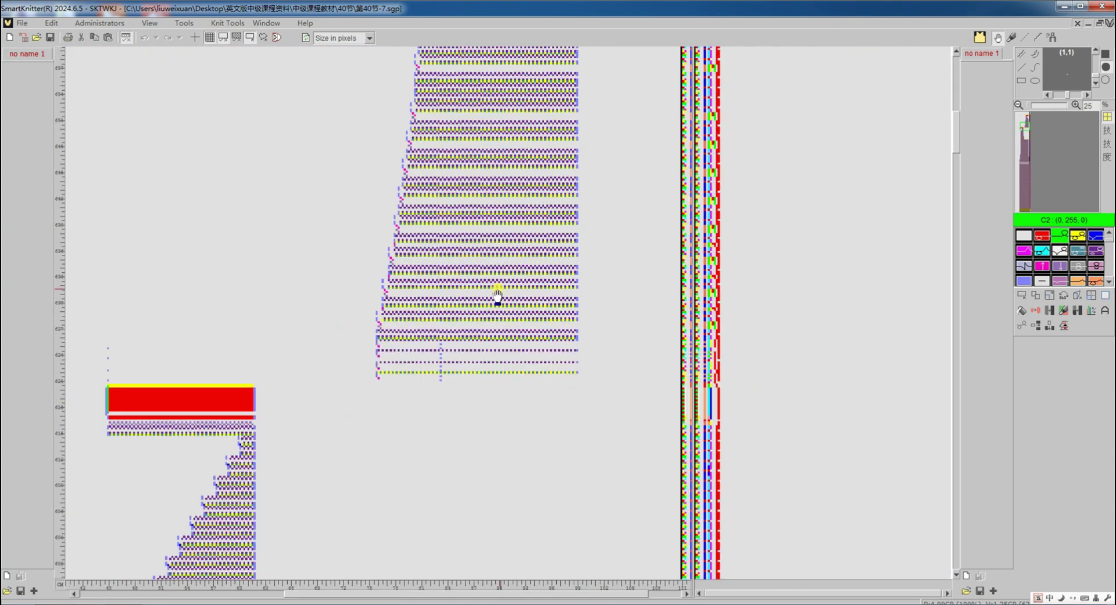
scroll(486, 255, down, 2)
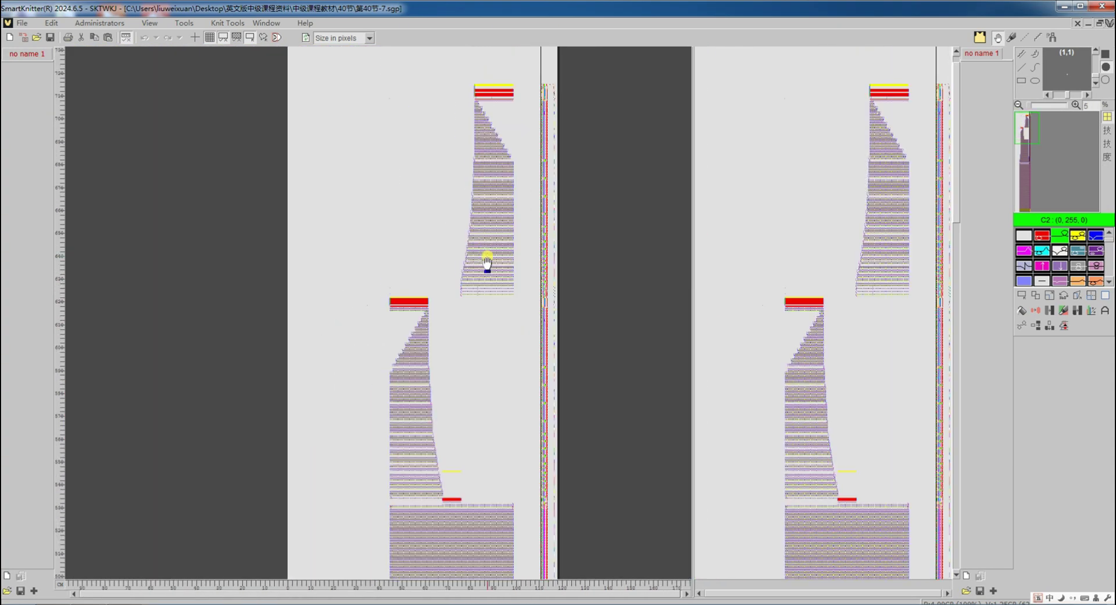